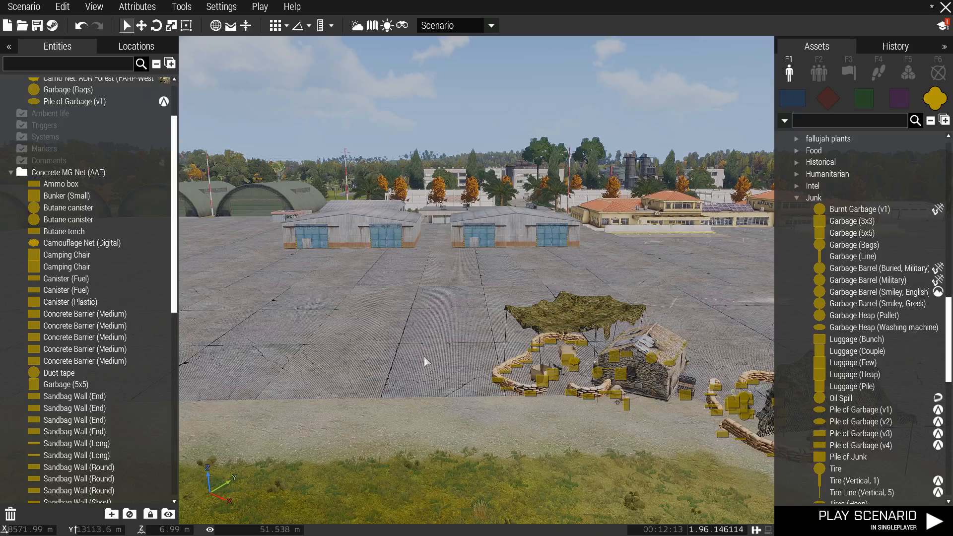
Examine the two camouflage-netted sandbag positions and the stone house at the edge of the tarmac from several angles.
{"action": "mouse_move", "coordinate": [411, 394]}
{"action": "right_mouse_down"}
{"action": "mouse_move", "coordinate": [475, 409]}
{"action": "mouse_move", "coordinate": [418, 406]}
{"action": "right_mouse_up"}
{"action": "key", "text": "d"}
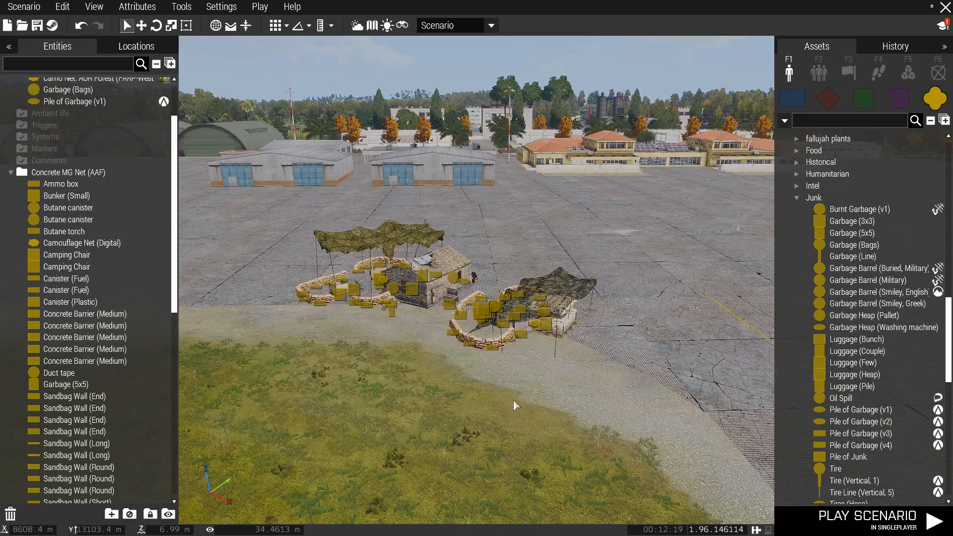
{"action": "right_click_drag", "start_coordinate": [513, 400], "coordinate": [584, 401]}
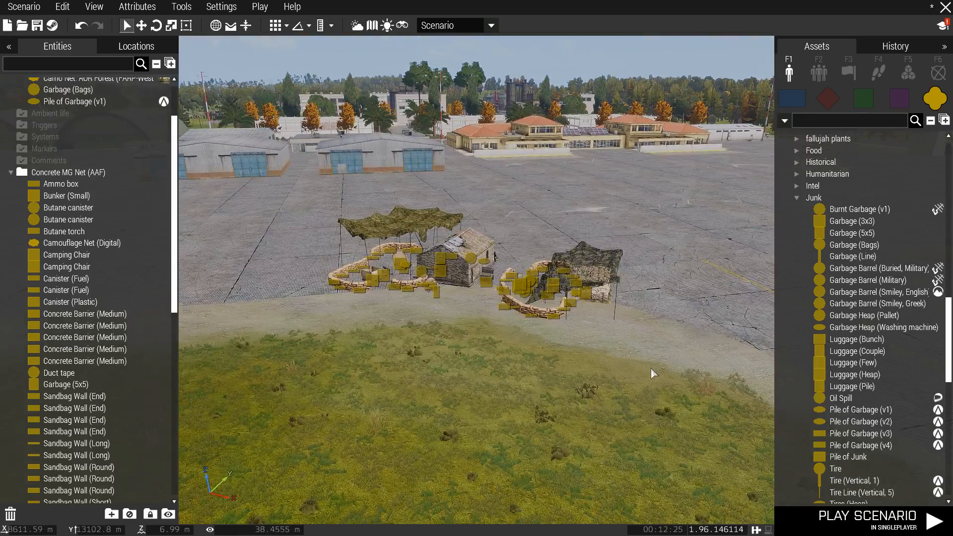
{"action": "right_click_drag", "start_coordinate": [622, 368], "coordinate": [485, 419]}
{"action": "key", "text": "a"}
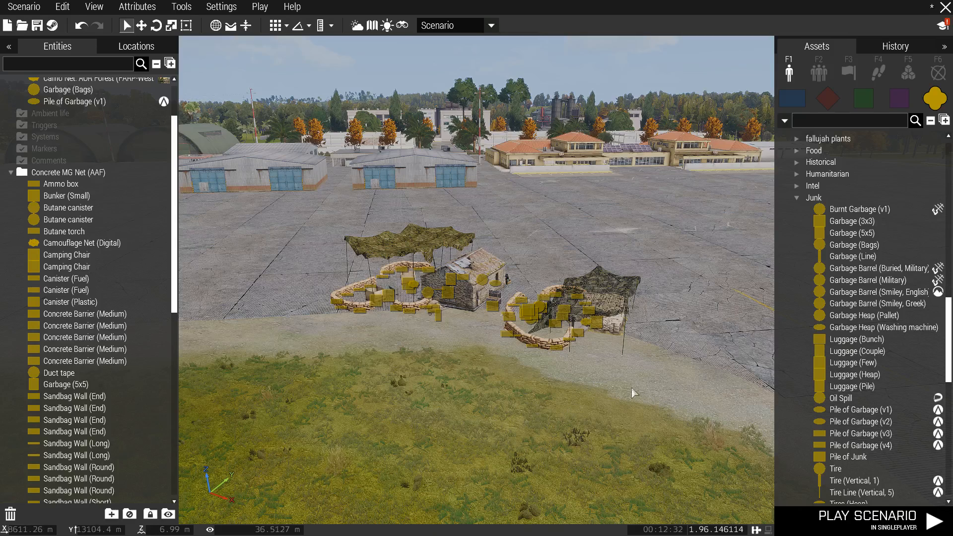
{"action": "key", "text": "a"}
{"action": "right_click_drag", "start_coordinate": [481, 377], "coordinate": [536, 383]}
{"action": "key", "text": "w"}
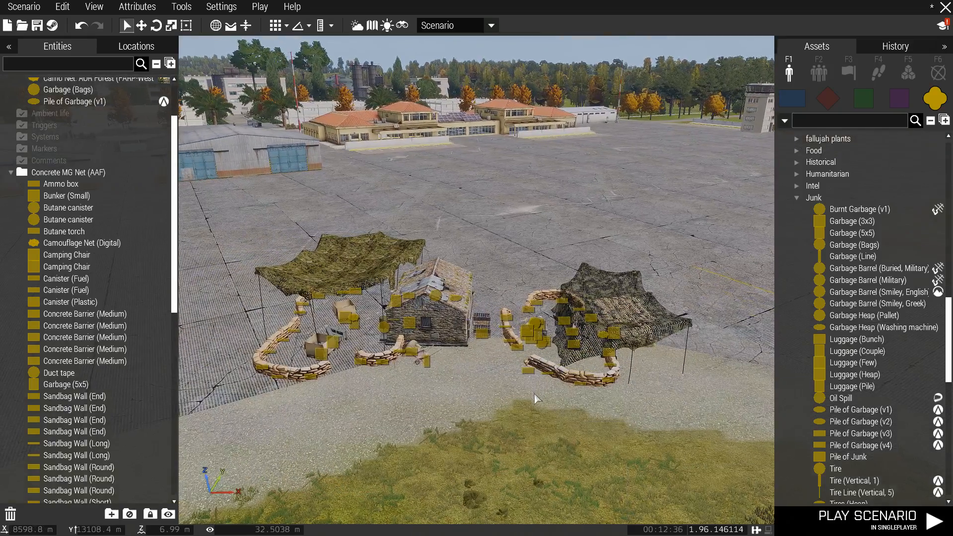
{"action": "right_click_drag", "start_coordinate": [562, 412], "coordinate": [533, 410]}
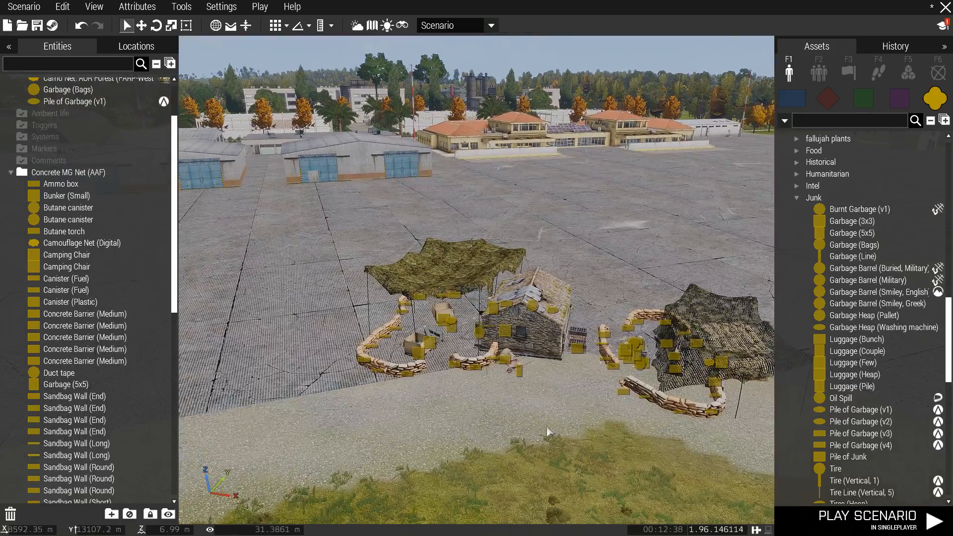
{"action": "right_click_drag", "start_coordinate": [446, 430], "coordinate": [478, 430]}
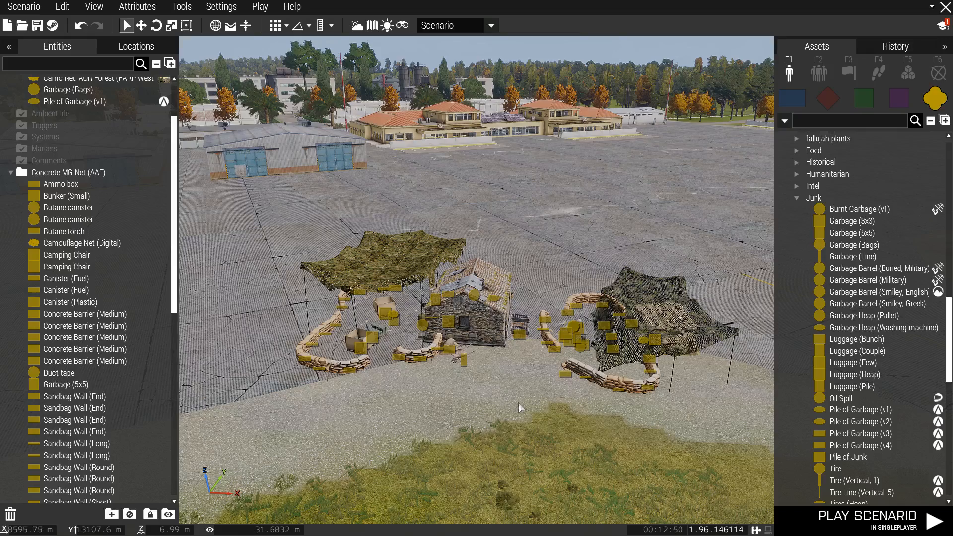
{"action": "right_click_drag", "start_coordinate": [537, 422], "coordinate": [581, 421]}
{"action": "key", "text": "a"}
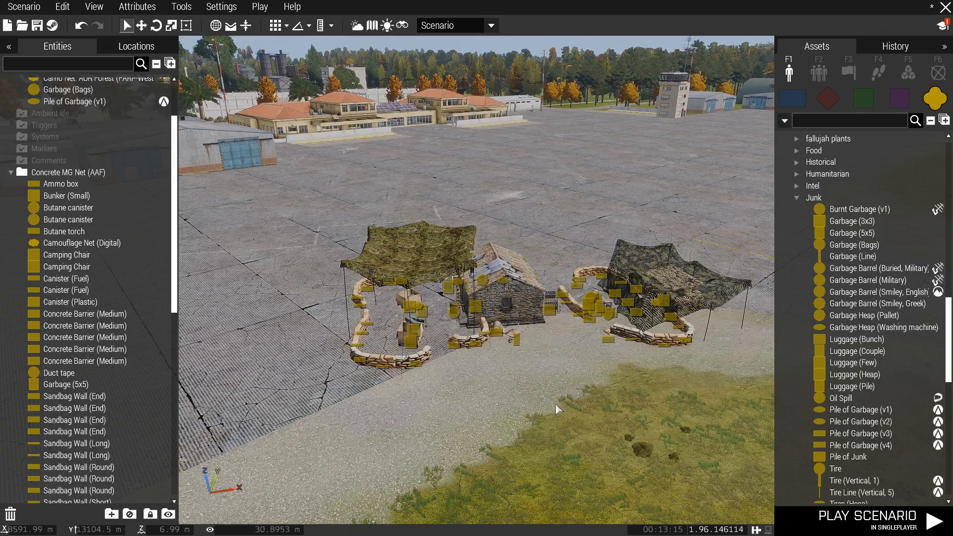
{"action": "mouse_move", "coordinate": [526, 411]}
{"action": "right_mouse_down"}
{"action": "mouse_move", "coordinate": [538, 409]}
{"action": "mouse_move", "coordinate": [514, 414]}
{"action": "mouse_move", "coordinate": [570, 408]}
{"action": "right_mouse_up"}
{"action": "key", "text": "a"}
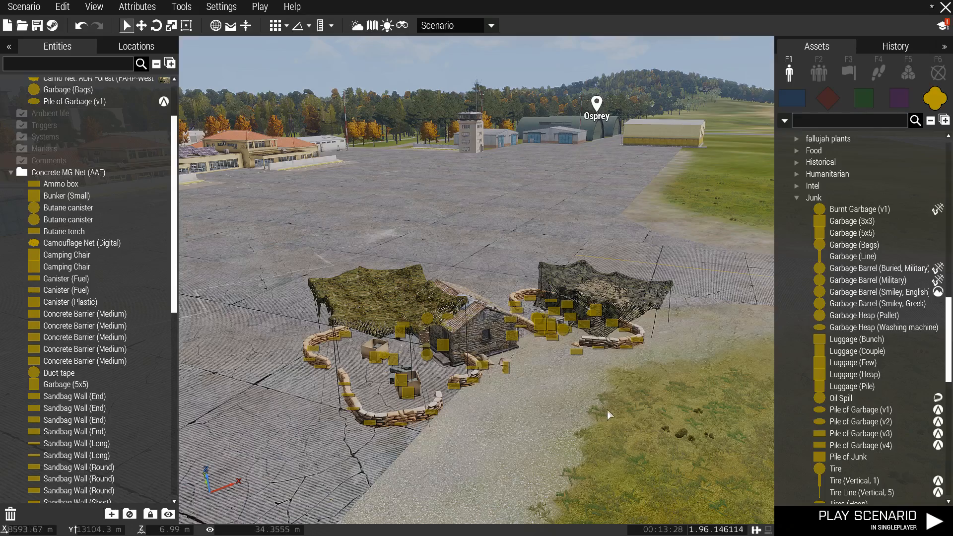
{"action": "mouse_move", "coordinate": [603, 411]}
{"action": "right_mouse_down"}
{"action": "mouse_move", "coordinate": [604, 422]}
{"action": "mouse_move", "coordinate": [614, 418]}
{"action": "right_mouse_up"}
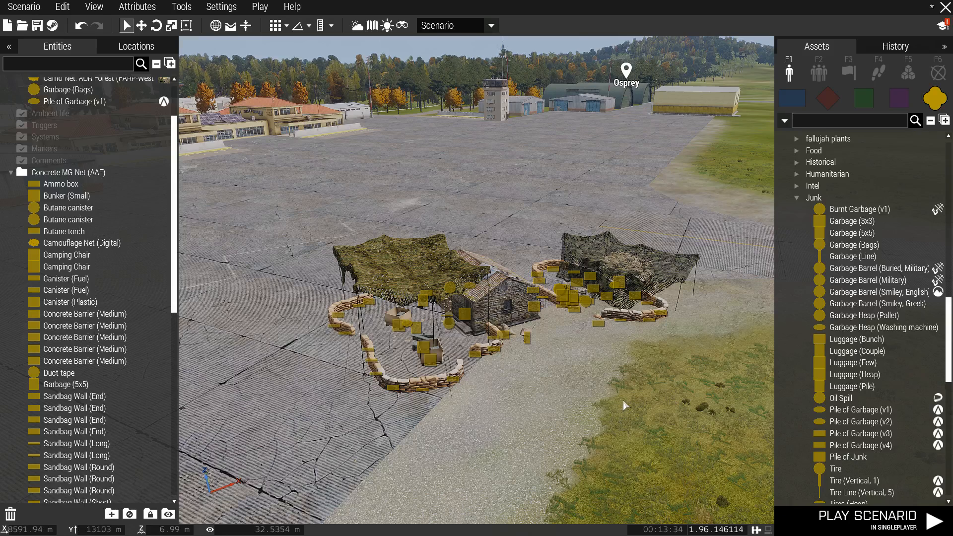
Inspect the stone house, sandbag walls, boxes and neighbouring netted position up close.
{"action": "key", "text": "d"}
{"action": "right_click_drag", "start_coordinate": [619, 404], "coordinate": [571, 402]}
{"action": "key", "text": "w"}
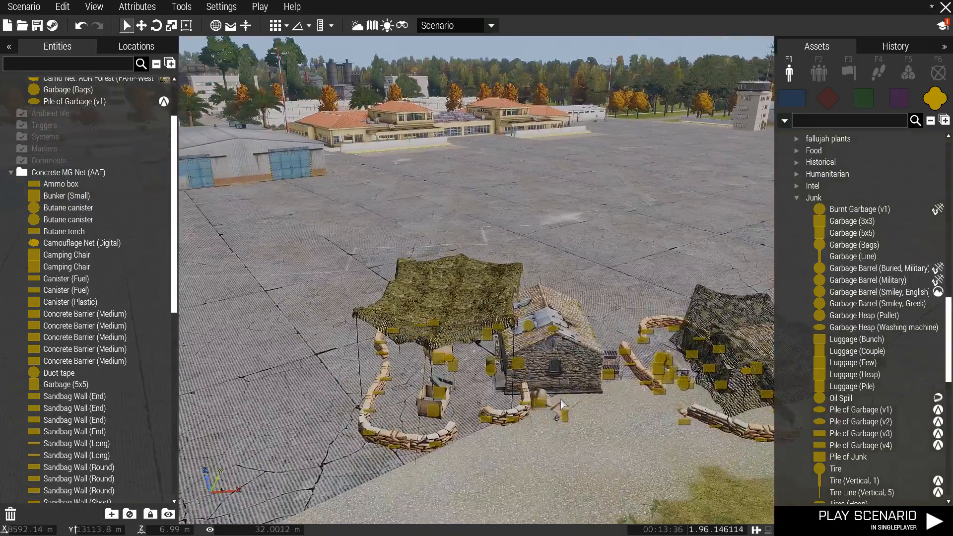
{"action": "key", "text": "s"}
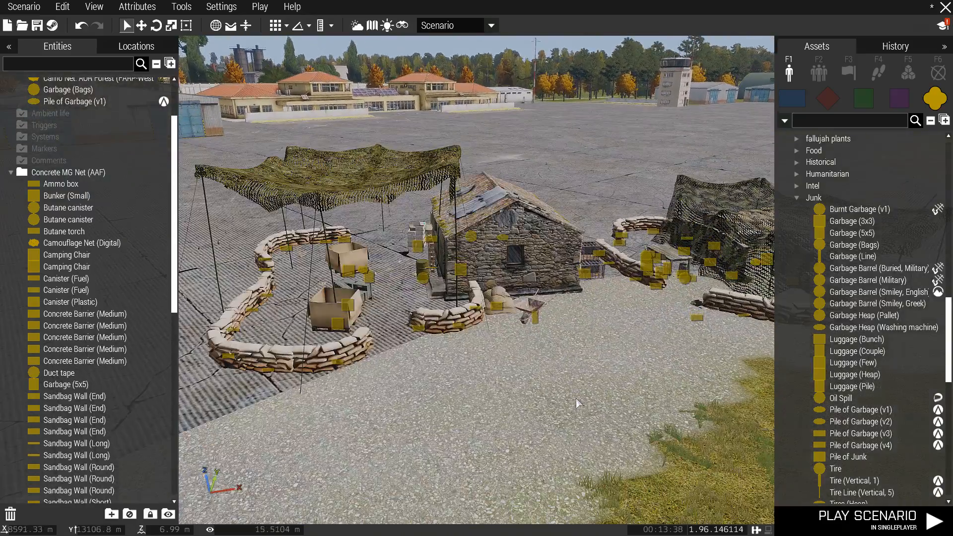
{"action": "key", "text": "a"}
{"action": "mouse_move", "coordinate": [433, 400]}
{"action": "right_mouse_down"}
{"action": "mouse_move", "coordinate": [473, 395]}
{"action": "mouse_move", "coordinate": [443, 399]}
{"action": "right_mouse_up"}
{"action": "key", "text": "d"}
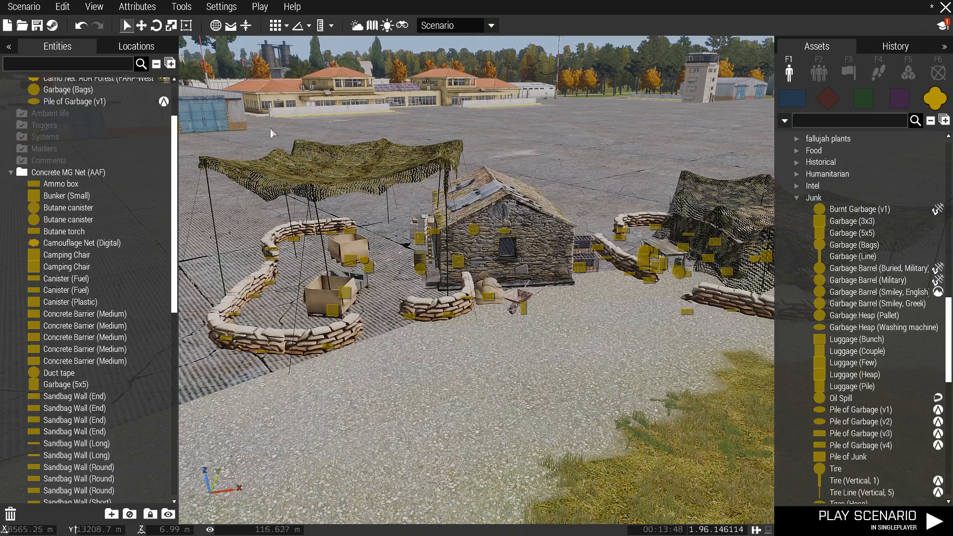
{"action": "key", "text": "d"}
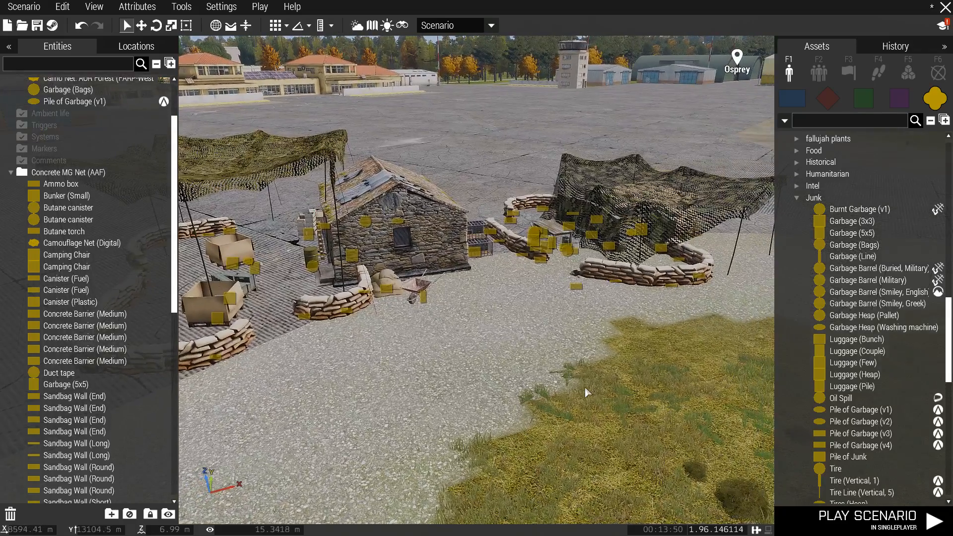
{"action": "key", "text": "d"}
{"action": "right_click_drag", "start_coordinate": [585, 388], "coordinate": [521, 381]}
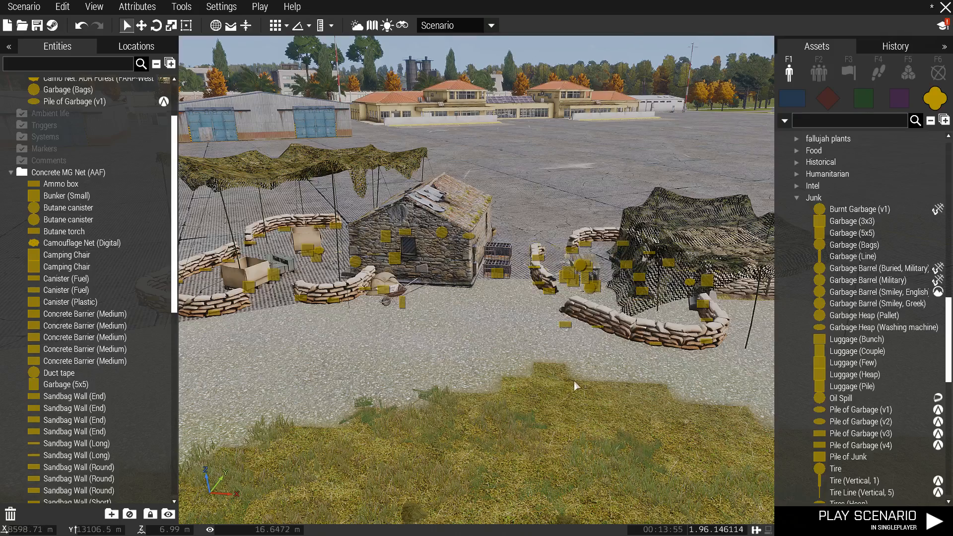
Place the Medium CP (AAF) roadblock from [ZEC] Compositions on the empty tarmac and rotate it parallel to the gravel strip.
{"action": "right_click_drag", "start_coordinate": [527, 373], "coordinate": [500, 365]}
{"action": "key", "text": "q"}
{"action": "key", "text": "a"}
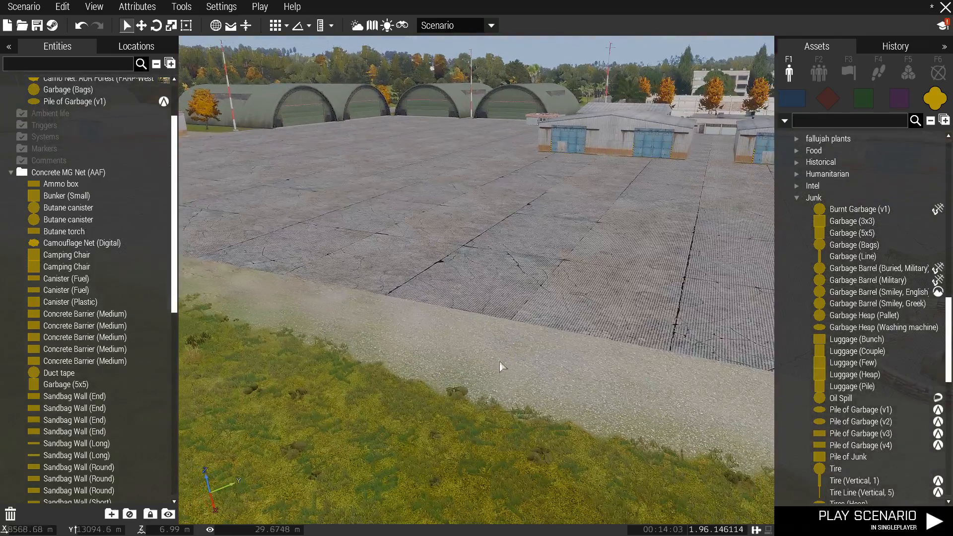
{"action": "left_click", "coordinate": [818, 72]}
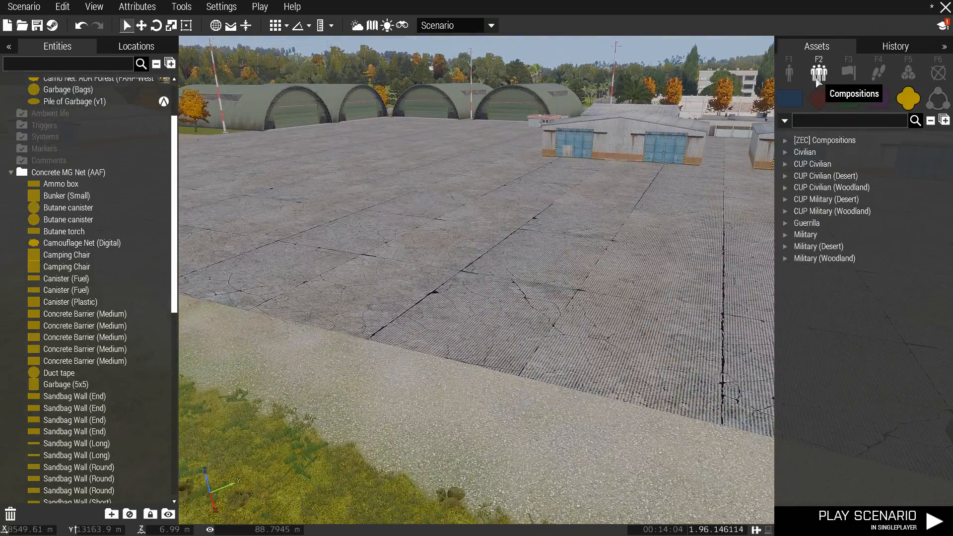
{"action": "left_click", "coordinate": [786, 142]}
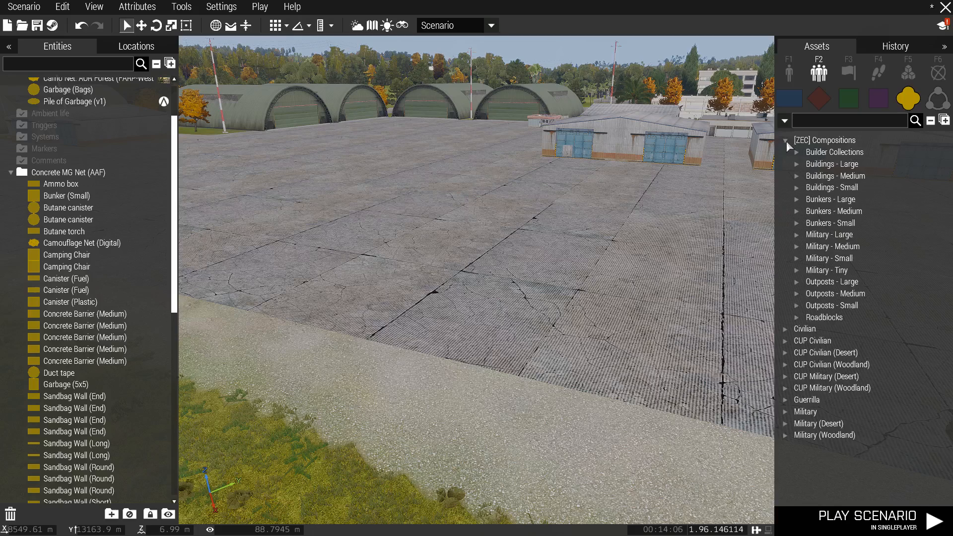
{"action": "left_click", "coordinate": [797, 318]}
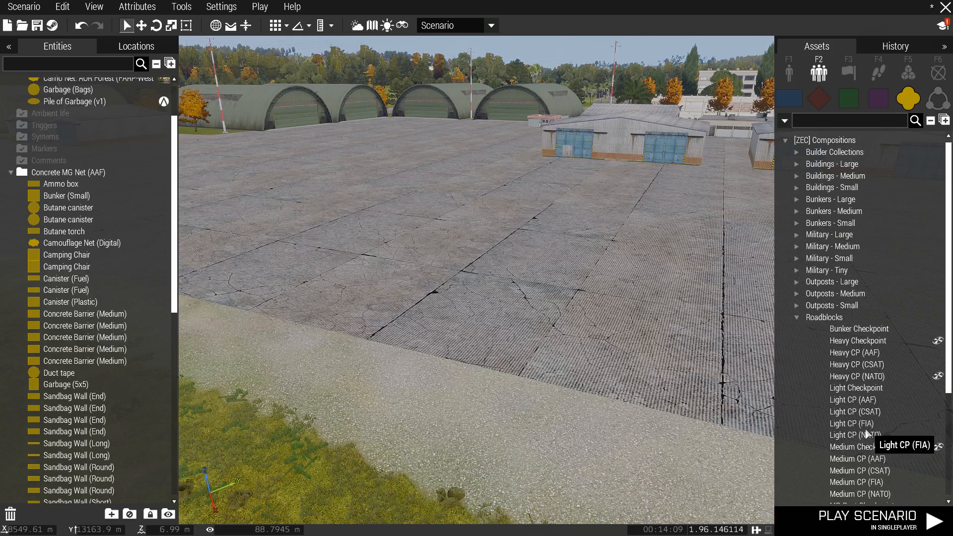
{"action": "scroll", "coordinate": [881, 427], "scroll_direction": "down", "scroll_amount": 2}
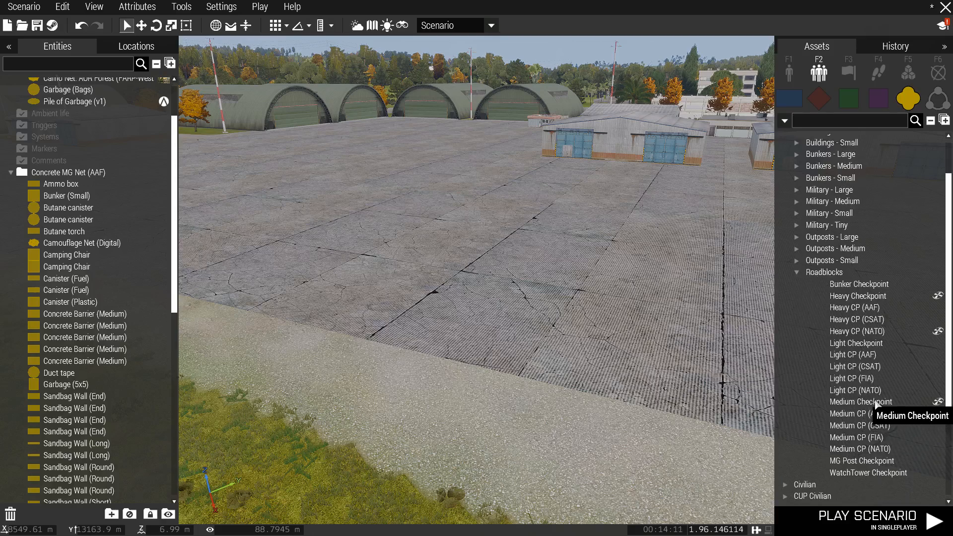
{"action": "left_click", "coordinate": [876, 414]}
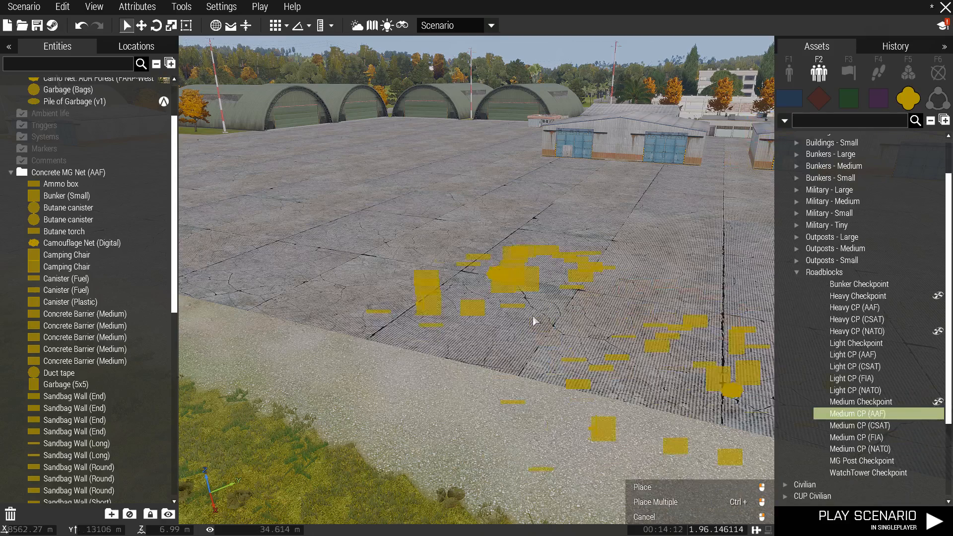
{"action": "left_click", "coordinate": [477, 278]}
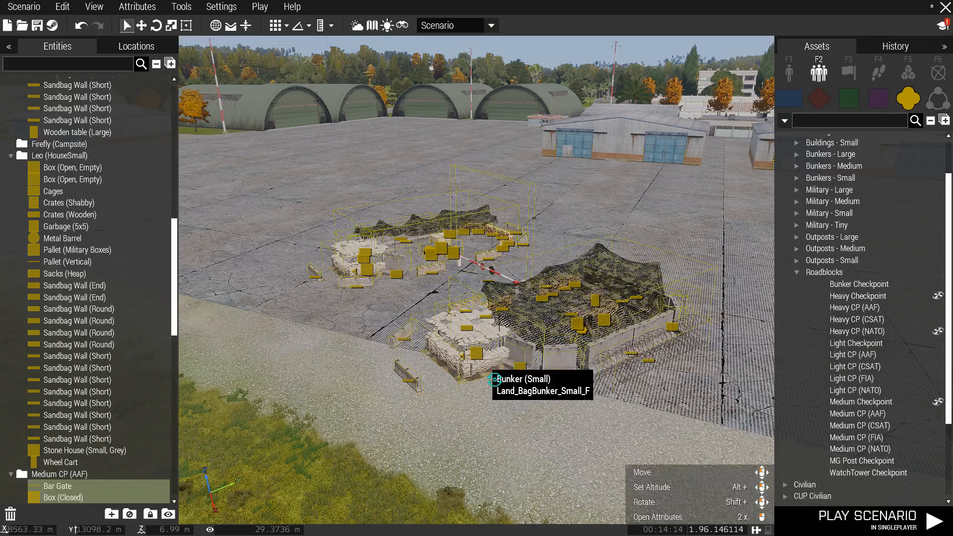
{"action": "left_click_drag", "start_coordinate": [480, 359], "coordinate": [556, 259], "text": "shift"}
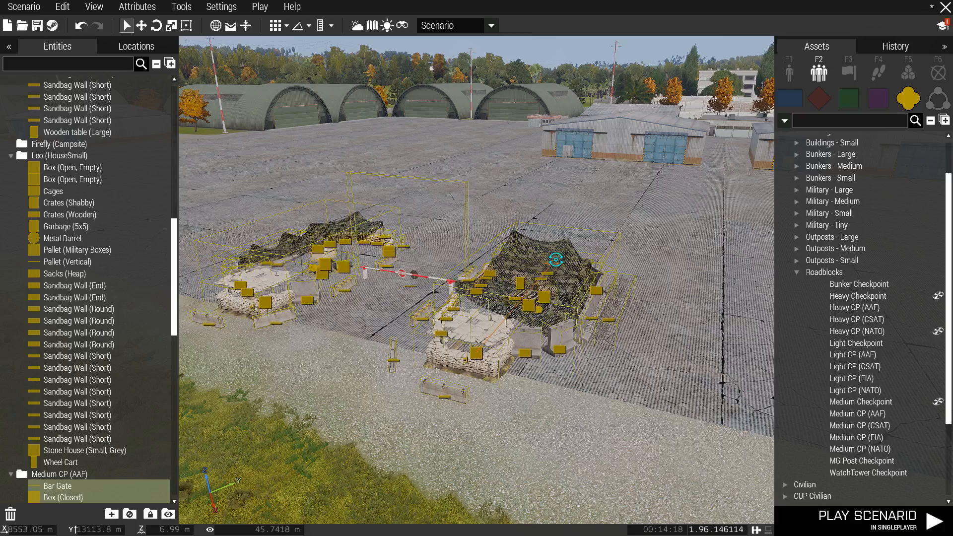
{"action": "left_click", "coordinate": [341, 360]}
Examine the placed Medium CP (AAF) checkpoint, with its bar gate, bunkers and camouflage nets, from the front and side.
{"action": "key", "text": "a"}
{"action": "right_click_drag", "start_coordinate": [341, 360], "coordinate": [383, 429]}
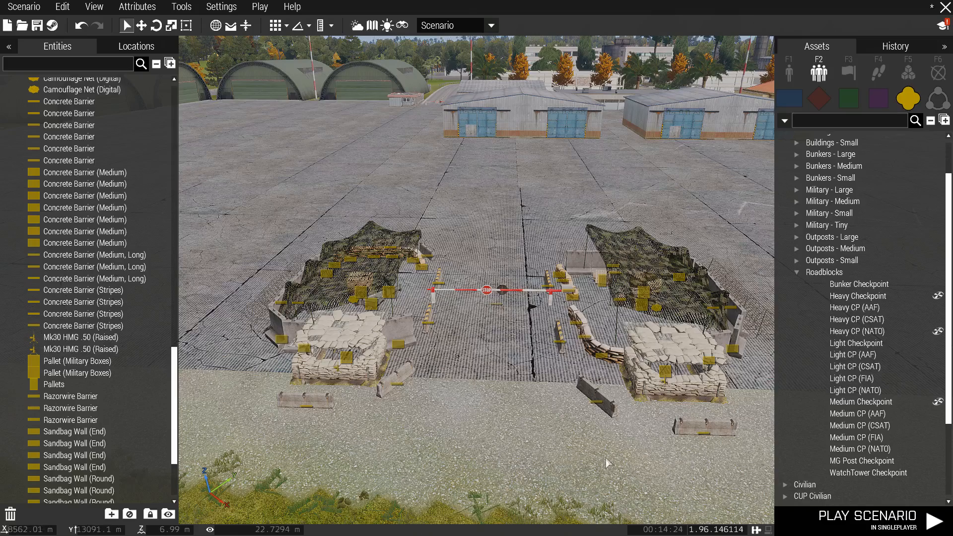
{"action": "key", "text": "d"}
{"action": "key", "text": "a"}
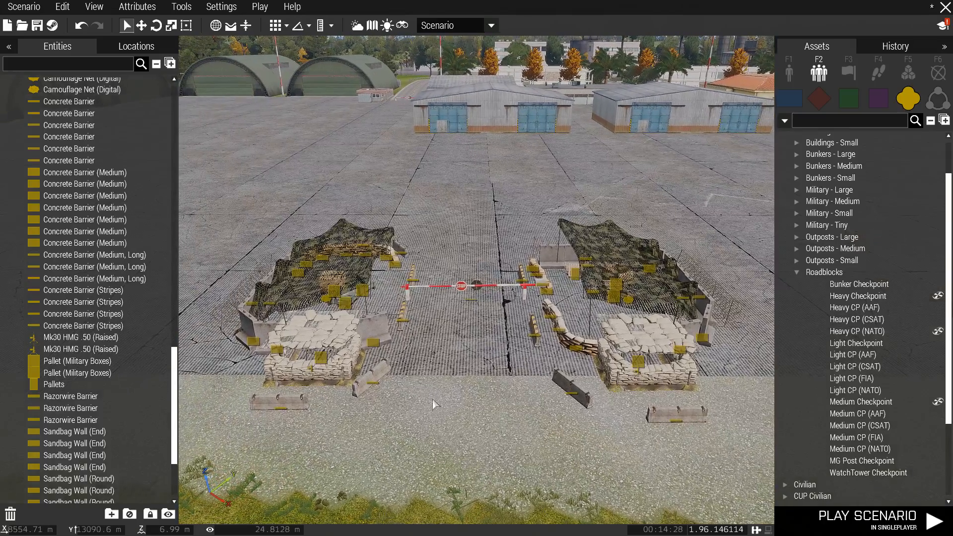
{"action": "right_click_drag", "start_coordinate": [309, 459], "coordinate": [386, 457]}
{"action": "key", "text": "a"}
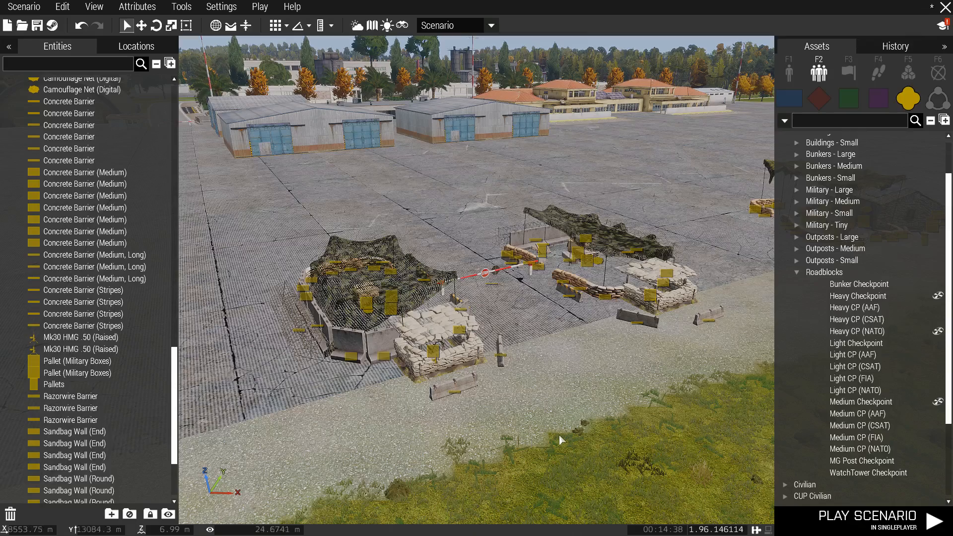
{"action": "right_click_drag", "start_coordinate": [499, 428], "coordinate": [533, 420]}
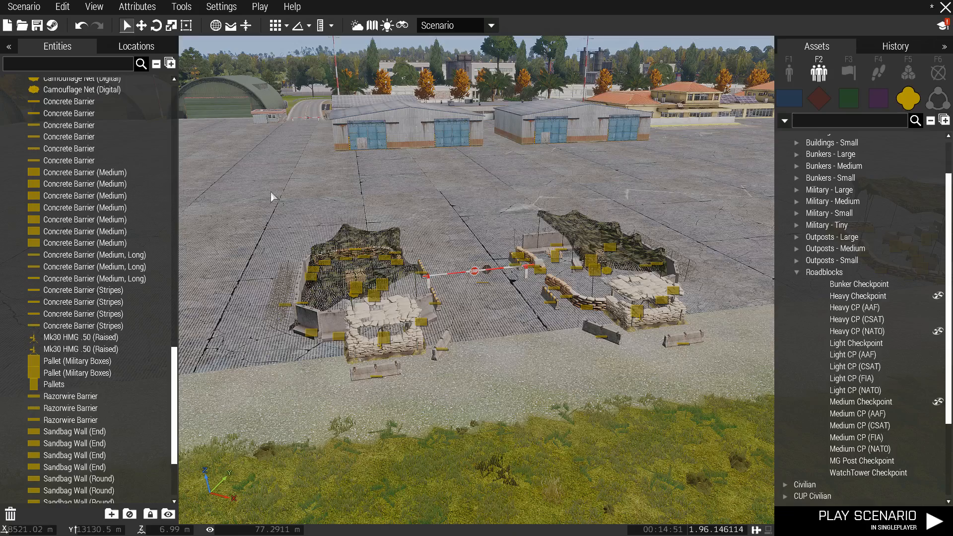
Survey the terrain on the map, from the southern coast around Haven South Flats back up to Rassa Airport.
{"action": "left_click", "coordinate": [372, 26]}
{"action": "scroll", "coordinate": [451, 259], "scroll_direction": "down", "scroll_amount": 8}
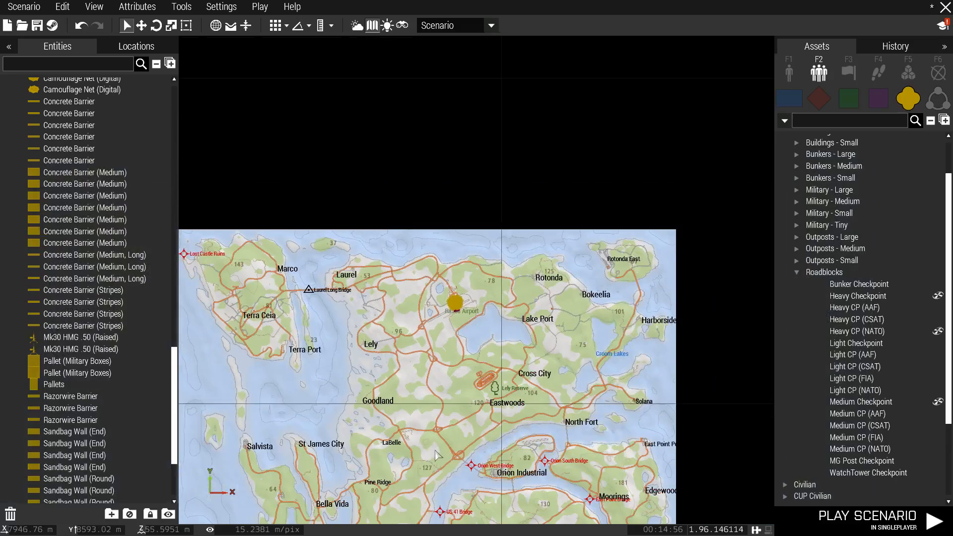
{"action": "right_click_drag", "start_coordinate": [435, 450], "coordinate": [513, 264]}
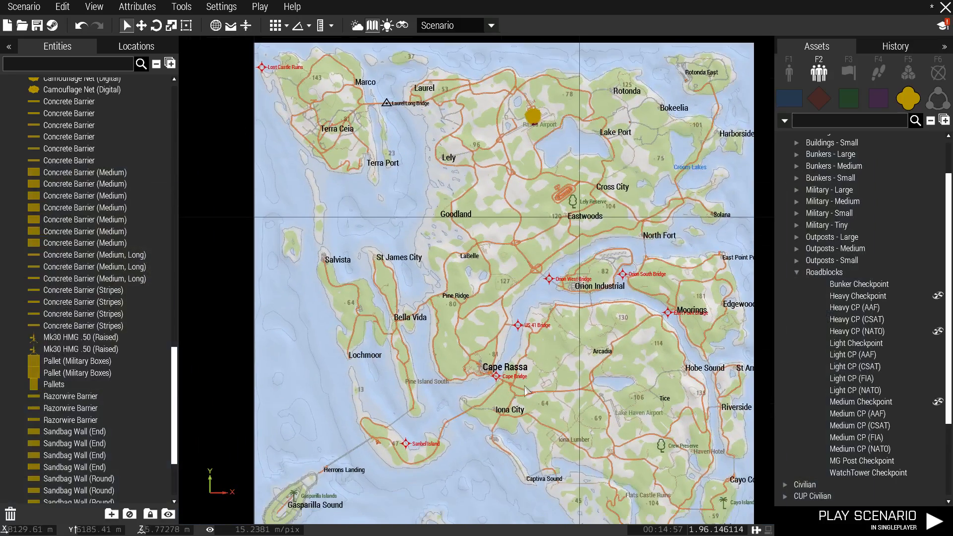
{"action": "right_click_drag", "start_coordinate": [523, 383], "coordinate": [457, 275]}
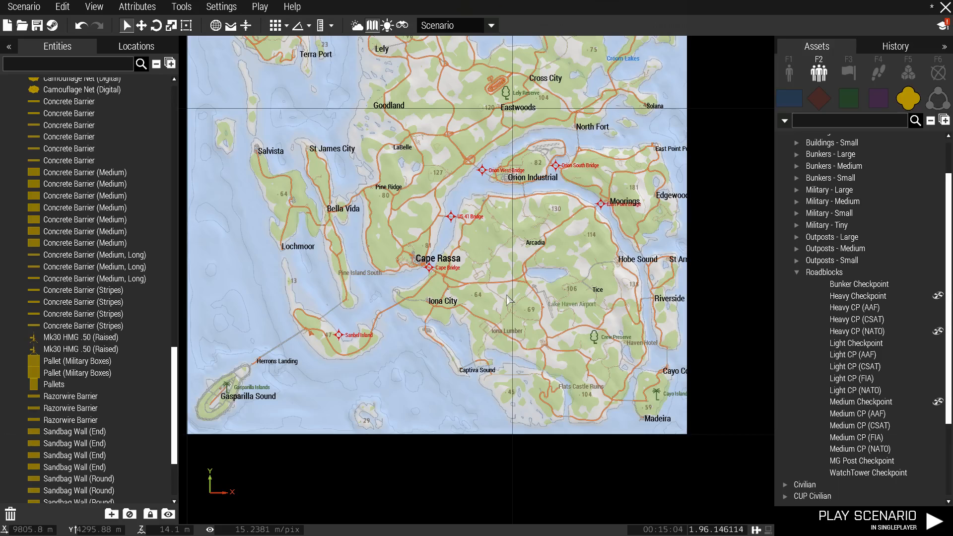
{"action": "right_click_drag", "start_coordinate": [507, 311], "coordinate": [465, 298]}
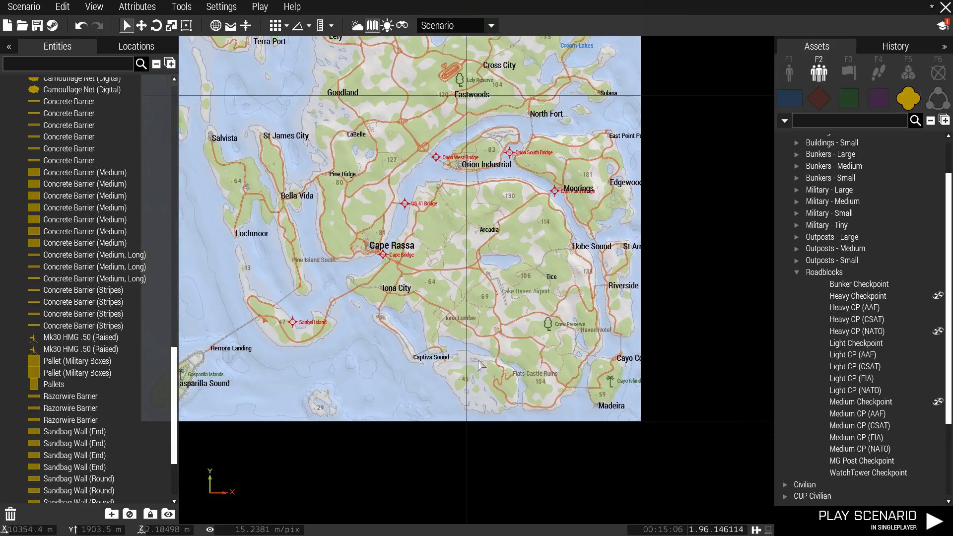
{"action": "scroll", "coordinate": [479, 365], "scroll_direction": "up", "scroll_amount": 2}
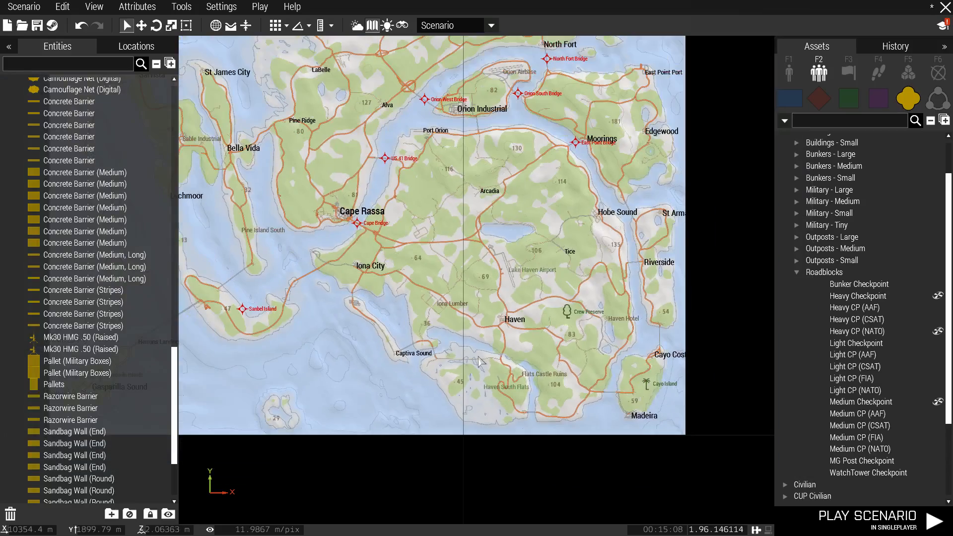
{"action": "scroll", "coordinate": [502, 397], "scroll_direction": "up", "scroll_amount": 8}
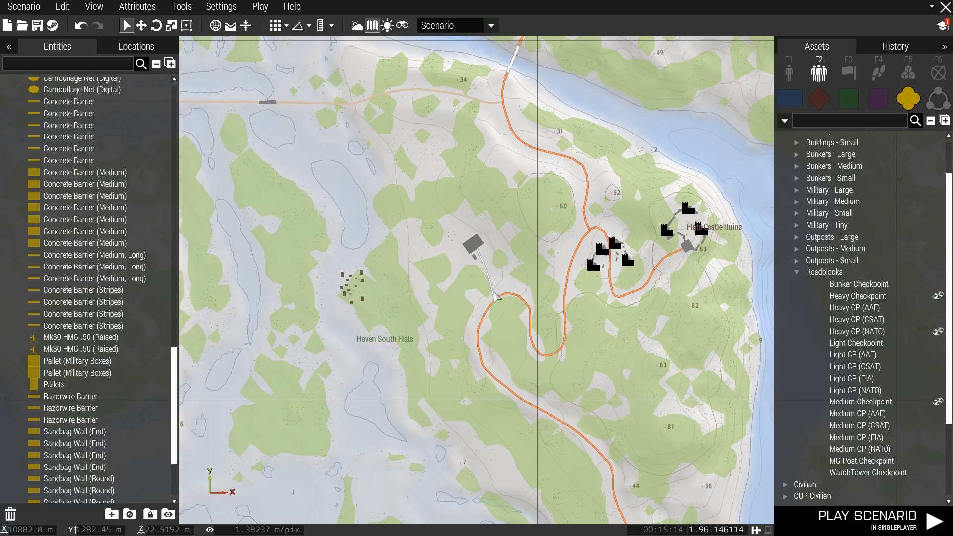
{"action": "scroll", "coordinate": [486, 267], "scroll_direction": "down", "scroll_amount": 6}
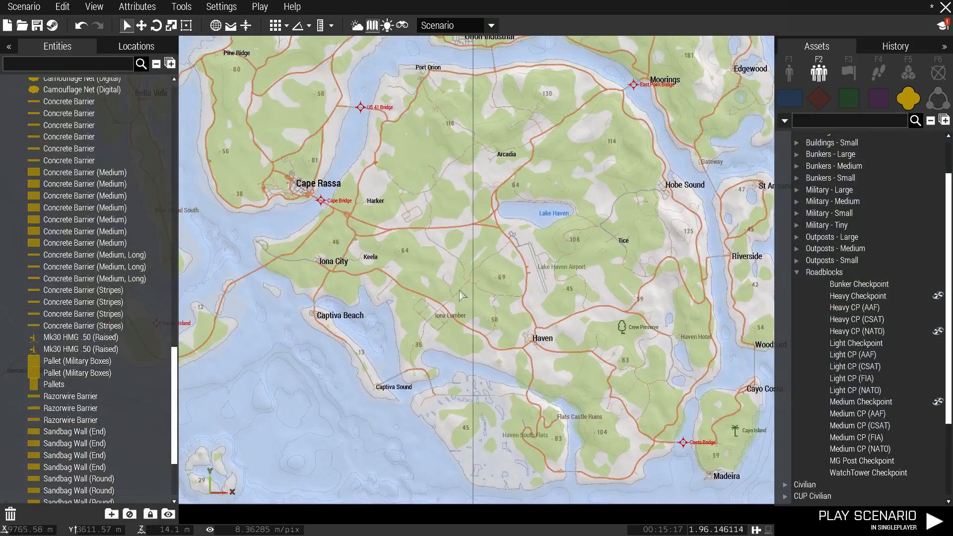
{"action": "right_click_drag", "start_coordinate": [436, 152], "coordinate": [463, 295]}
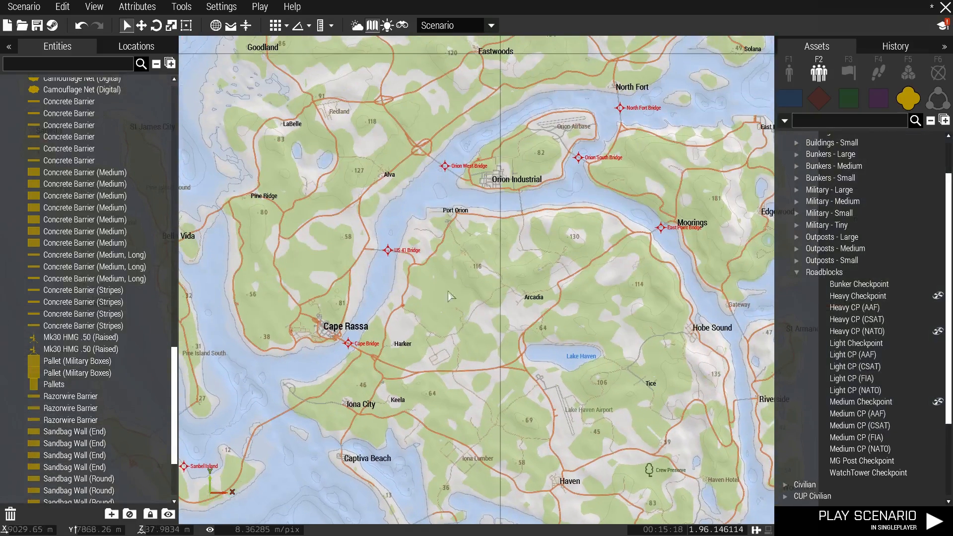
{"action": "right_click_drag", "start_coordinate": [456, 93], "coordinate": [458, 304]}
{"action": "right_click_drag", "start_coordinate": [403, 214], "coordinate": [416, 255]}
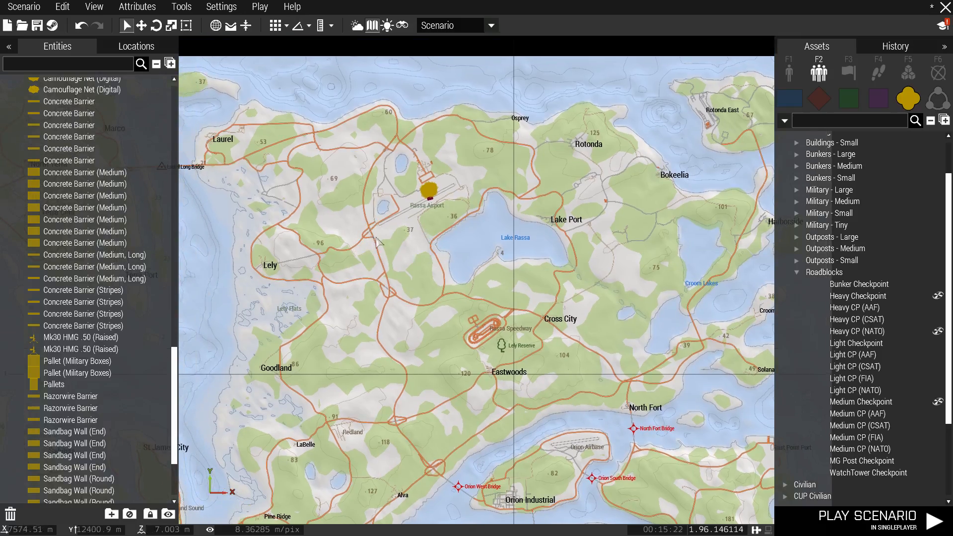
Survey the island map from Flats Castle Ruins in the south northward to Rassa Airport and the objects placed there.
{"action": "scroll", "coordinate": [373, 241], "scroll_direction": "up", "scroll_amount": 4}
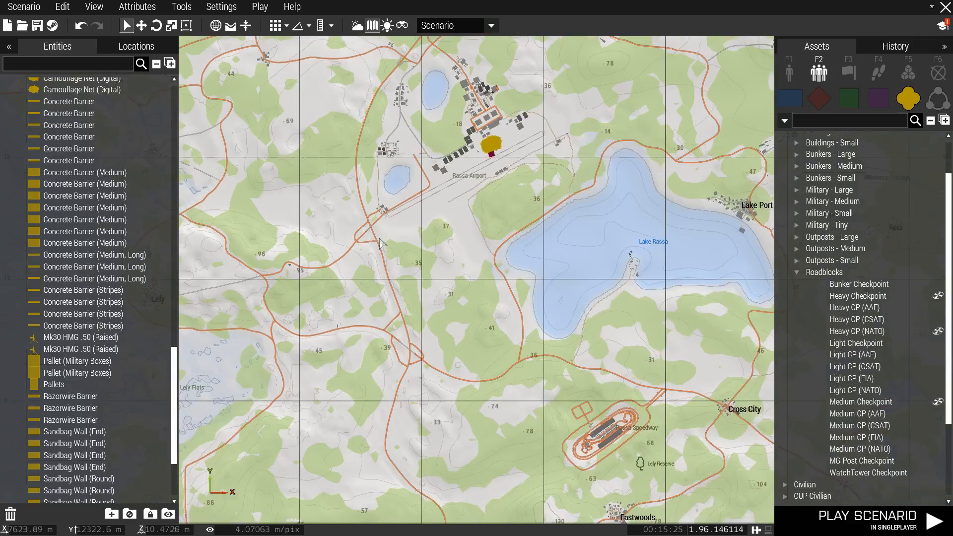
{"action": "scroll", "coordinate": [519, 377], "scroll_direction": "down", "scroll_amount": 7}
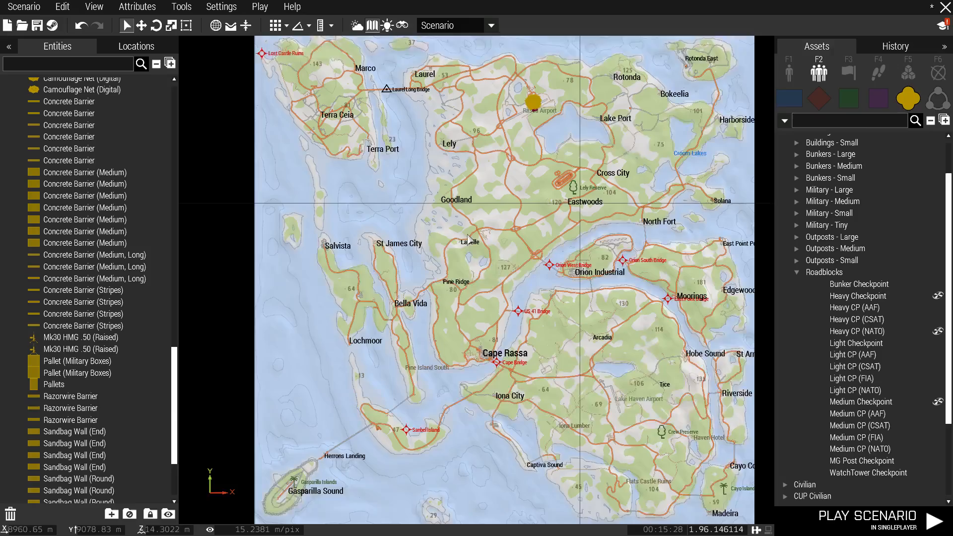
{"action": "right_click_drag", "start_coordinate": [560, 261], "coordinate": [461, 191]}
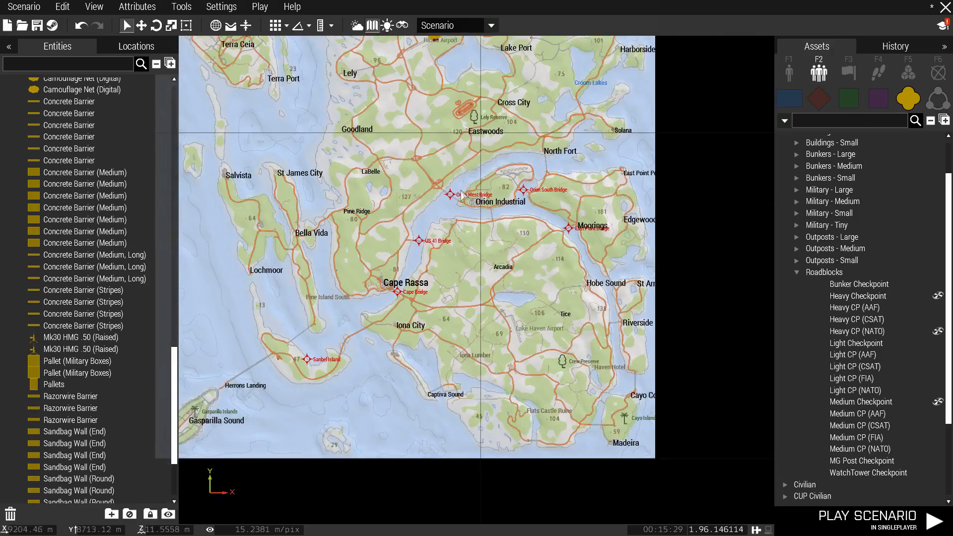
{"action": "scroll", "coordinate": [516, 420], "scroll_direction": "up", "scroll_amount": 8}
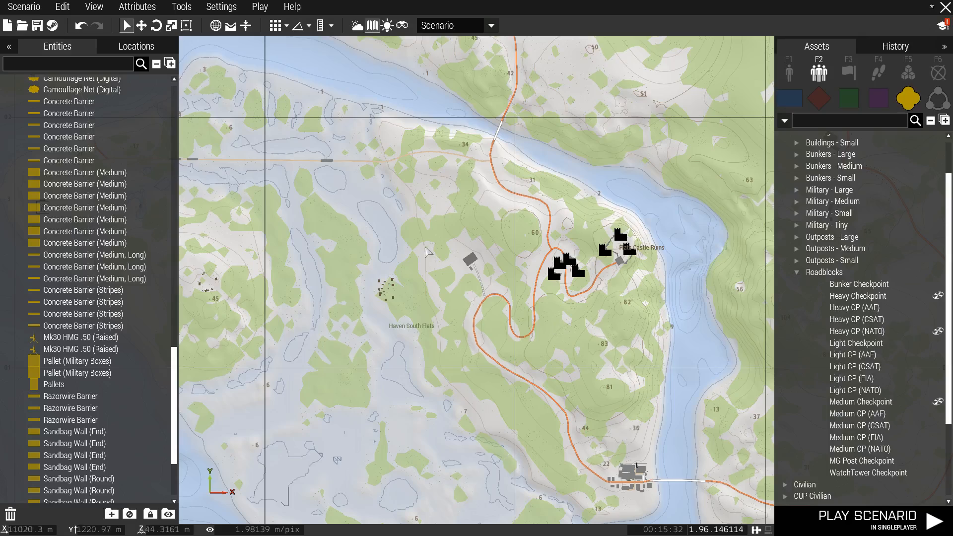
{"action": "right_click_drag", "start_coordinate": [383, 105], "coordinate": [527, 439]}
{"action": "right_click_drag", "start_coordinate": [432, 130], "coordinate": [493, 505]}
{"action": "right_click_drag", "start_coordinate": [430, 148], "coordinate": [521, 448]}
{"action": "scroll", "coordinate": [469, 176], "scroll_direction": "down", "scroll_amount": 4}
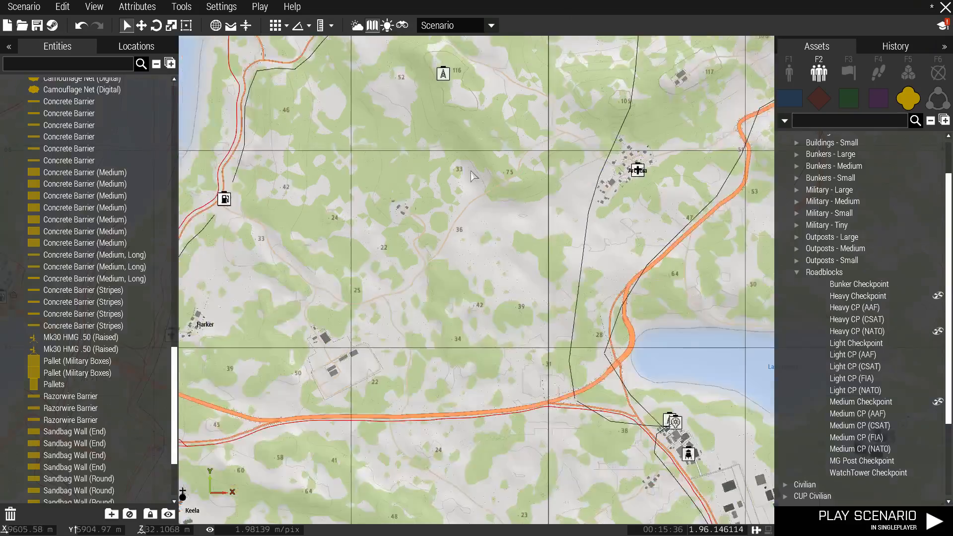
{"action": "right_click_drag", "start_coordinate": [458, 140], "coordinate": [503, 375]}
{"action": "right_click_drag", "start_coordinate": [476, 154], "coordinate": [549, 367]}
{"action": "right_click_drag", "start_coordinate": [482, 210], "coordinate": [479, 363]}
{"action": "right_click_drag", "start_coordinate": [455, 99], "coordinate": [488, 253]}
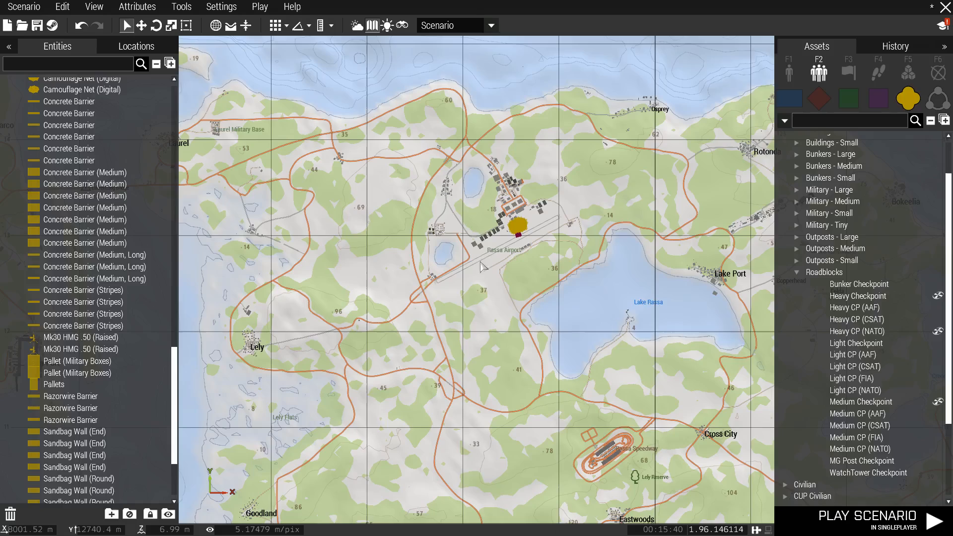
{"action": "scroll", "coordinate": [480, 259], "scroll_direction": "up", "scroll_amount": 2}
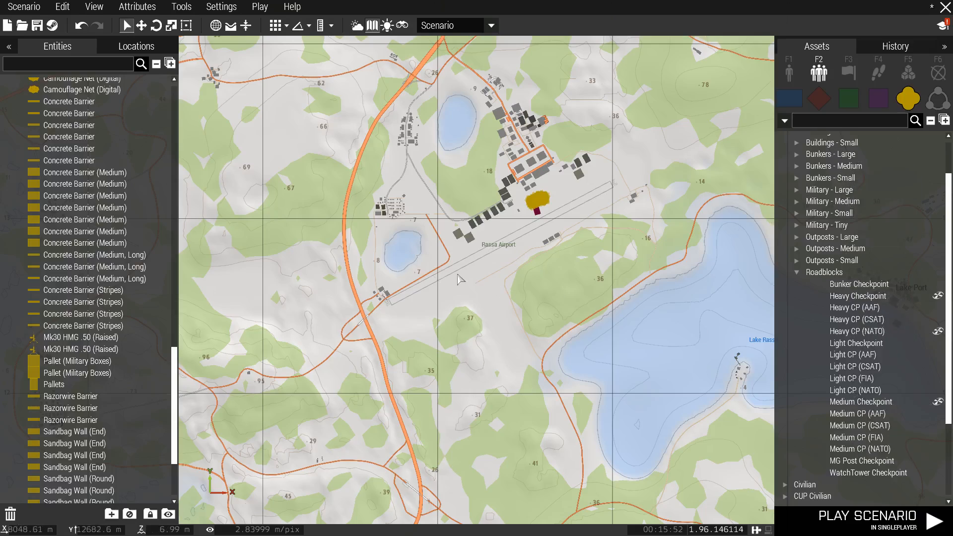
{"action": "scroll", "coordinate": [508, 233], "scroll_direction": "up", "scroll_amount": 5}
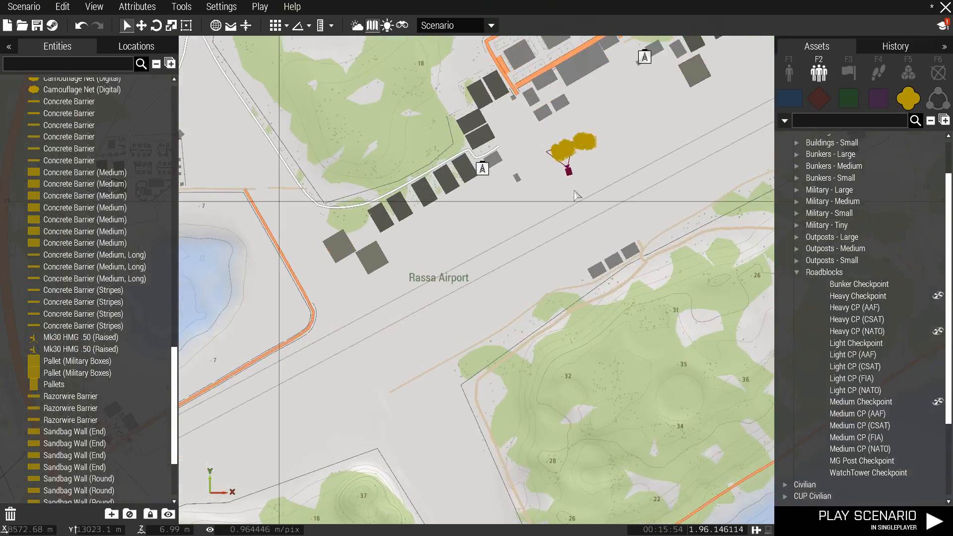
Return to the 3D view and delete the whole Medium CP (AAF) checkpoint from the tarmac.
{"action": "key", "text": "m"}
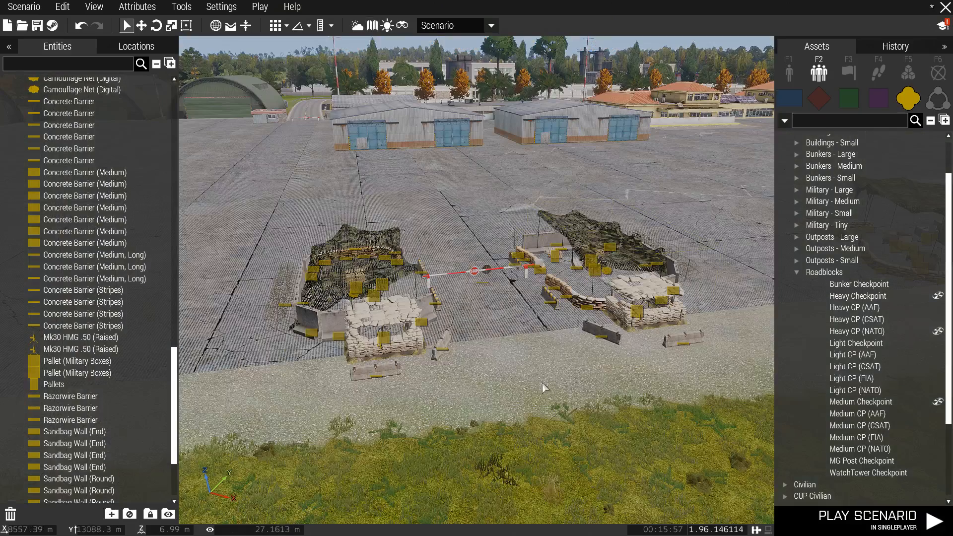
{"action": "right_click_drag", "start_coordinate": [370, 432], "coordinate": [326, 419]}
{"action": "key", "text": "q"}
{"action": "scroll", "coordinate": [327, 419], "scroll_direction": "down", "scroll_amount": 3}
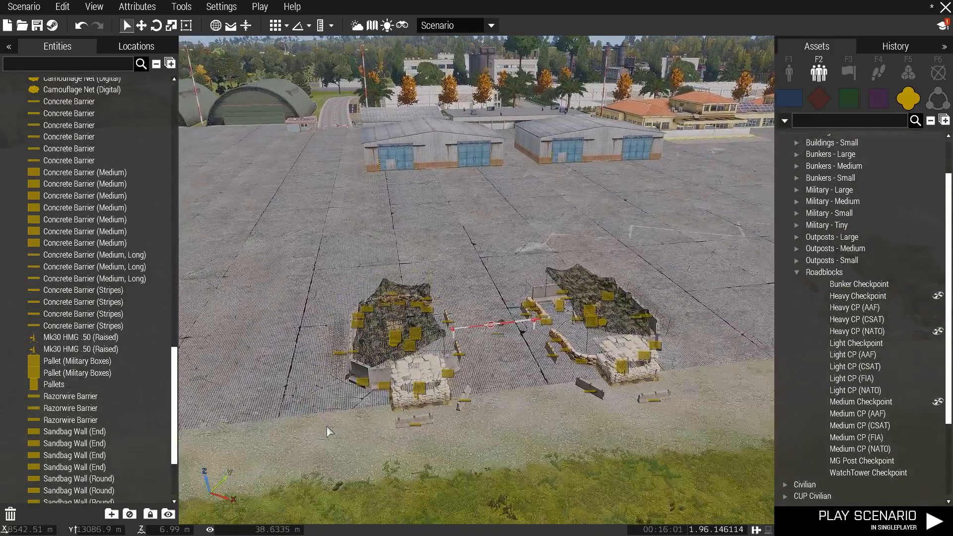
{"action": "left_click_drag", "start_coordinate": [308, 214], "coordinate": [657, 430]}
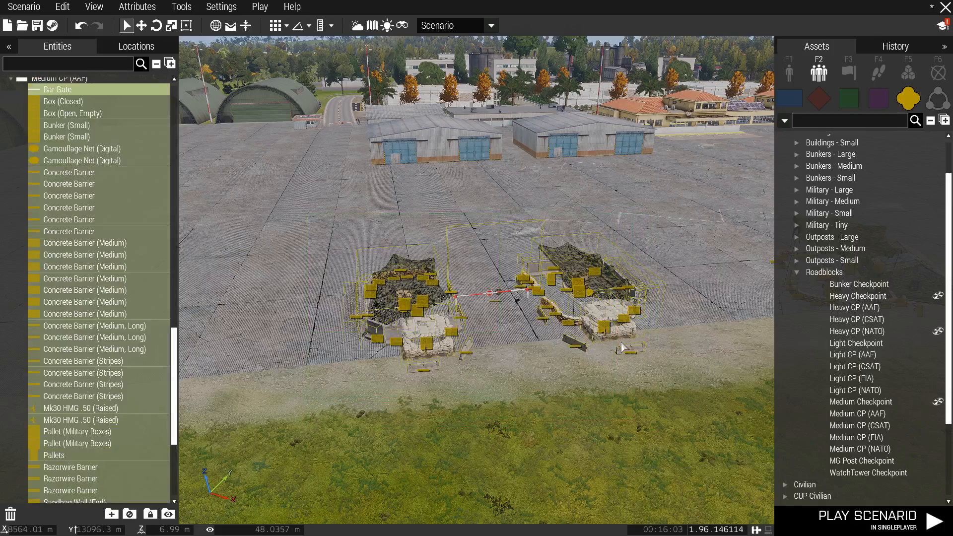
{"action": "key", "text": "Delete"}
Select the stone house, sandbag walls and both netted positions together and start saving them as a custom composition.
{"action": "right_click_drag", "start_coordinate": [346, 379], "coordinate": [431, 402]}
{"action": "key", "text": "w"}
{"action": "key", "text": "d"}
{"action": "left_click_drag", "start_coordinate": [314, 147], "coordinate": [684, 368]}
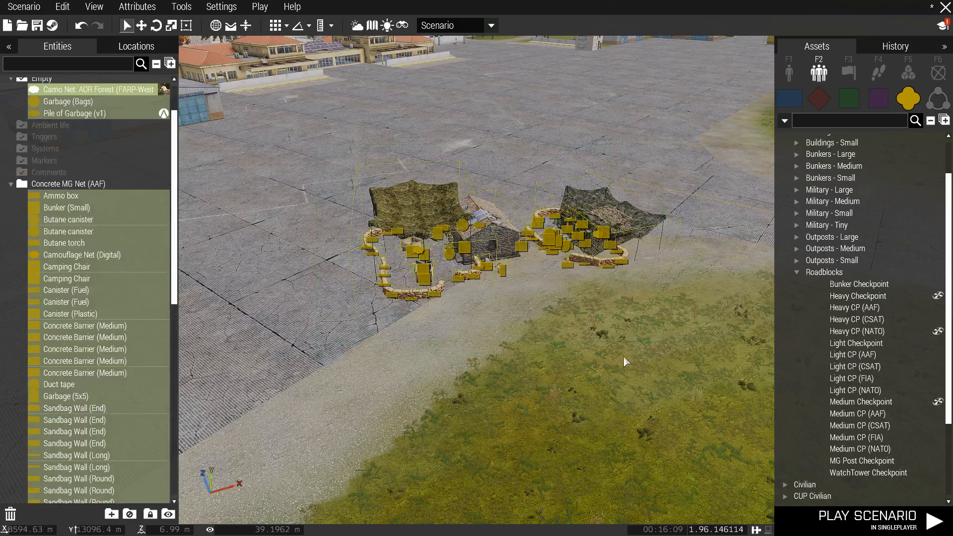
{"action": "key", "text": "w"}
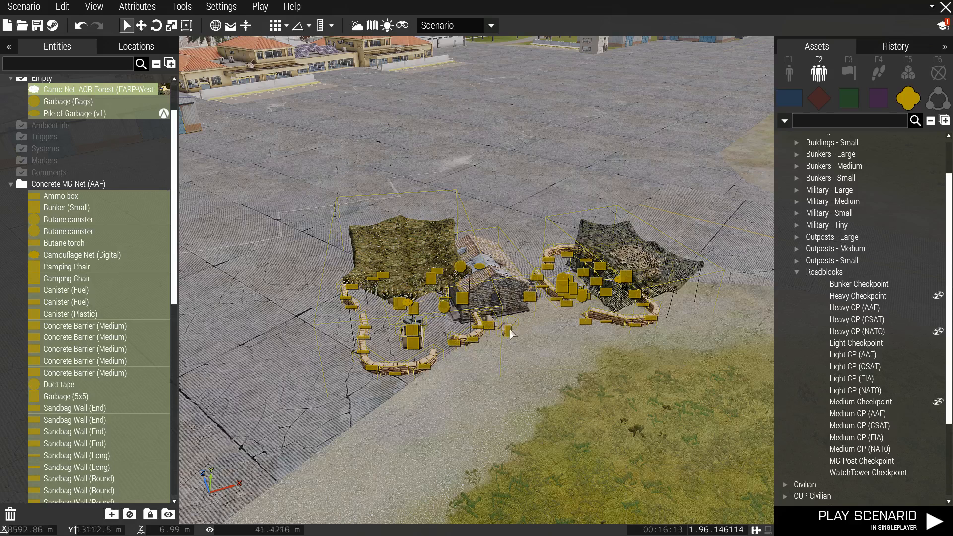
{"action": "right_click", "coordinate": [488, 328]}
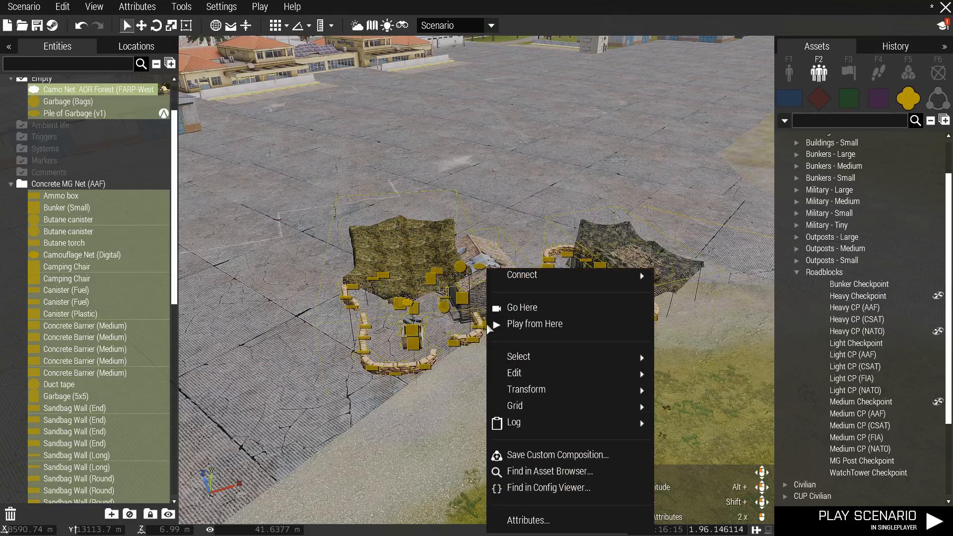
{"action": "left_click", "coordinate": [522, 456]}
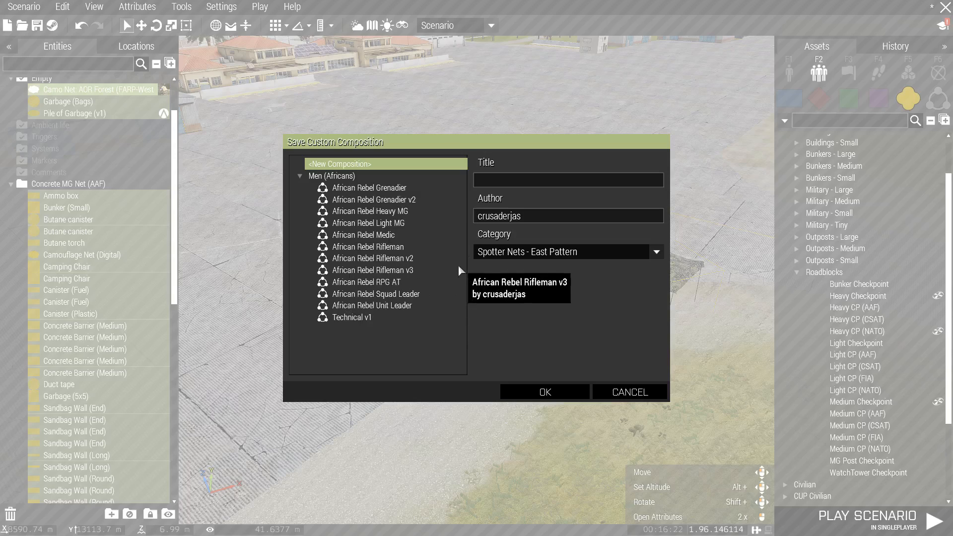
Save the new custom composition with the title RURAL FOB in the Military category and show the custom compositions.
{"action": "left_click", "coordinate": [496, 178]}
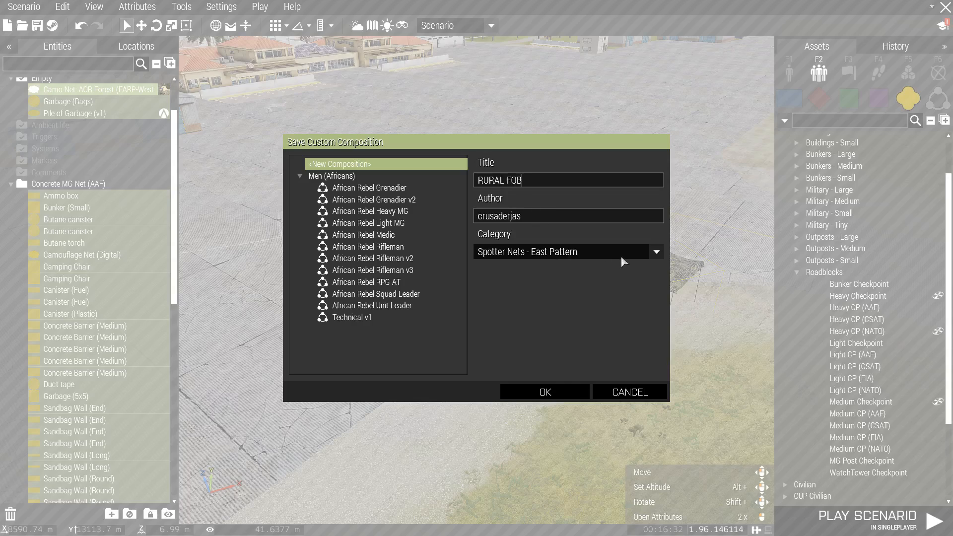
{"action": "left_click", "coordinate": [656, 252]}
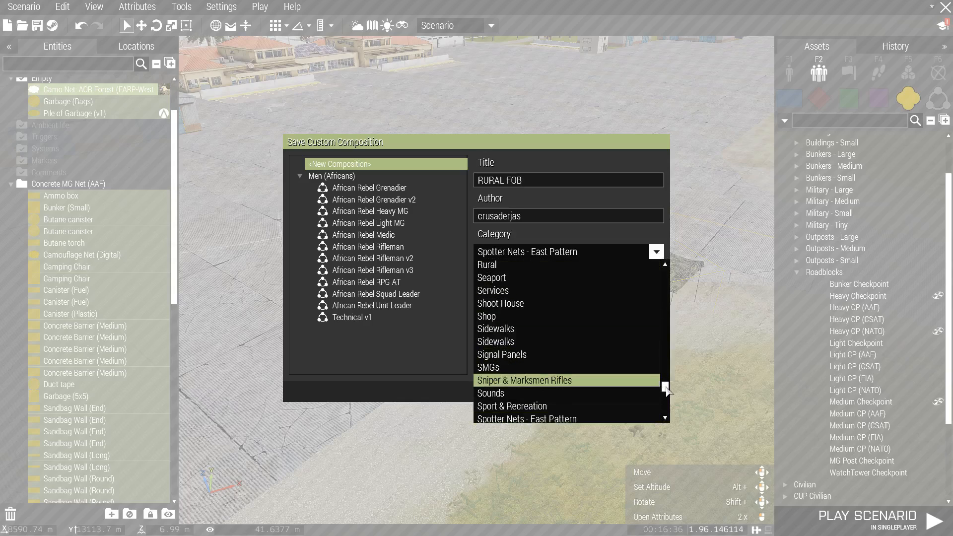
{"action": "left_click_drag", "start_coordinate": [666, 387], "coordinate": [667, 375]}
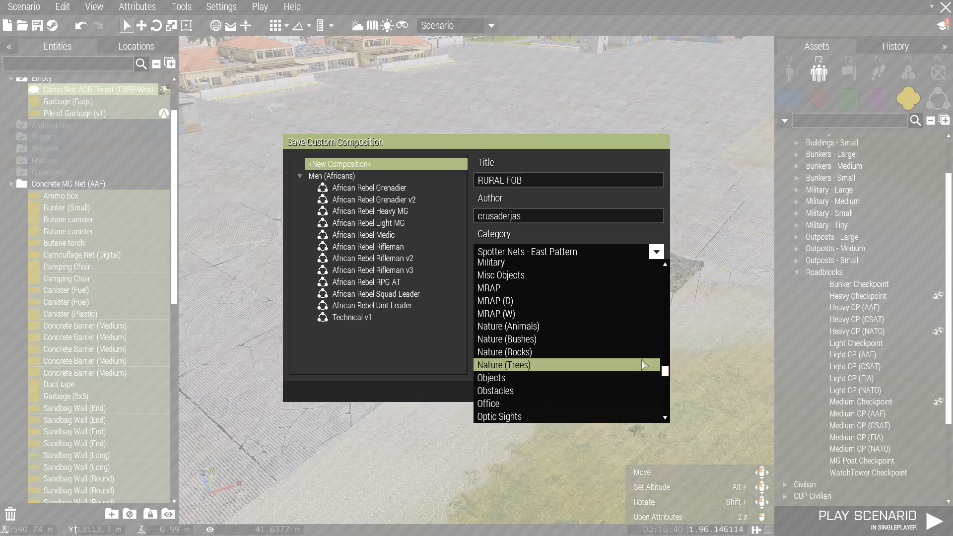
{"action": "scroll", "coordinate": [621, 362], "scroll_direction": "up", "scroll_amount": 5}
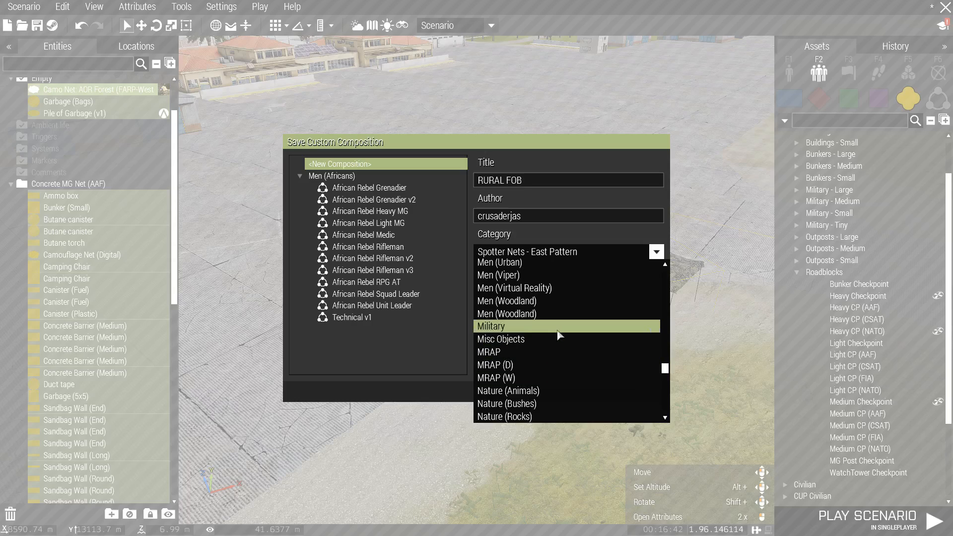
{"action": "left_click", "coordinate": [559, 336]}
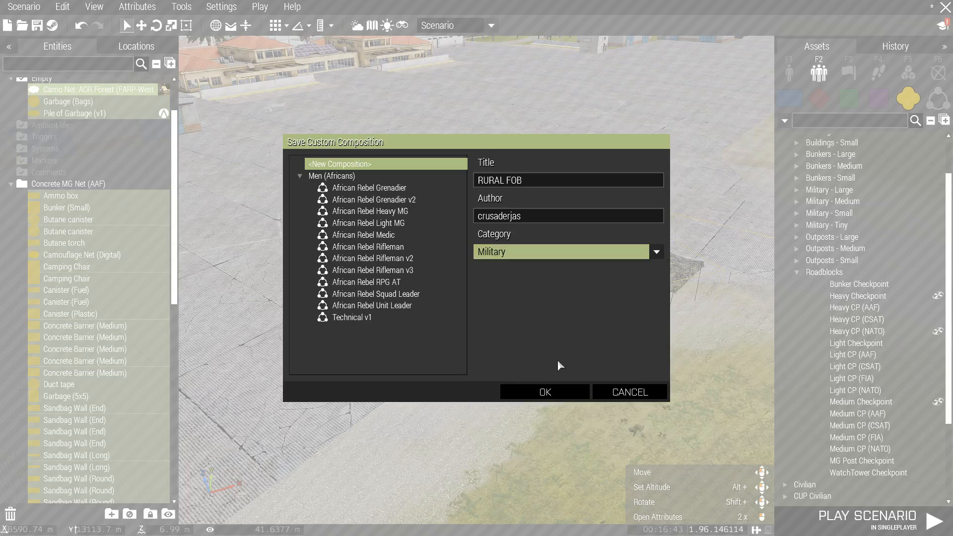
{"action": "left_click", "coordinate": [558, 393]}
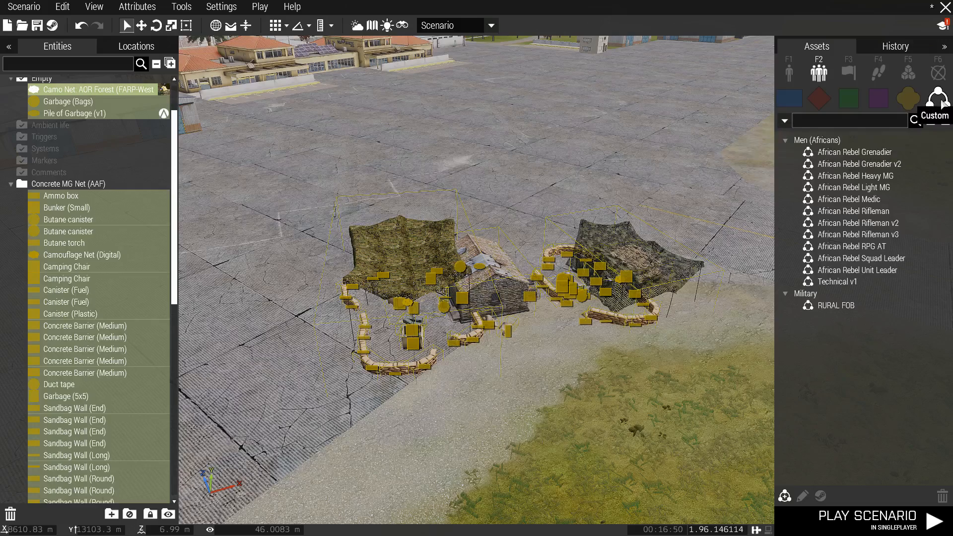
Delete the original outpost objects from the airport tarmac.
{"action": "scroll", "coordinate": [616, 385], "scroll_direction": "down", "scroll_amount": 3}
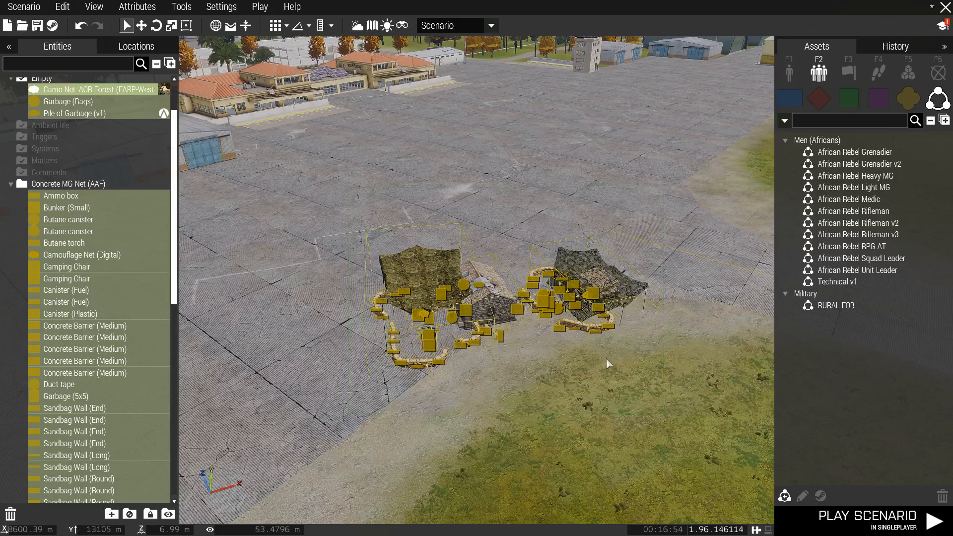
{"action": "key", "text": "Delete"}
Place the custom RURAL FOB composition on the open grass field near Osprey and rotate it to face the camera.
{"action": "right_click_drag", "start_coordinate": [394, 404], "coordinate": [537, 373]}
{"action": "key", "text": "w"}
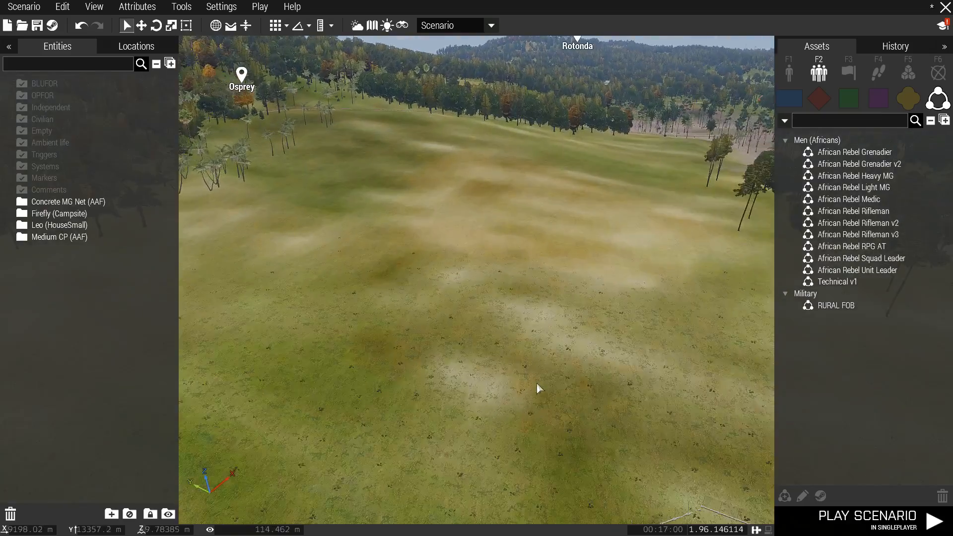
{"action": "key", "text": "w"}
{"action": "right_click_drag", "start_coordinate": [536, 384], "coordinate": [538, 367]}
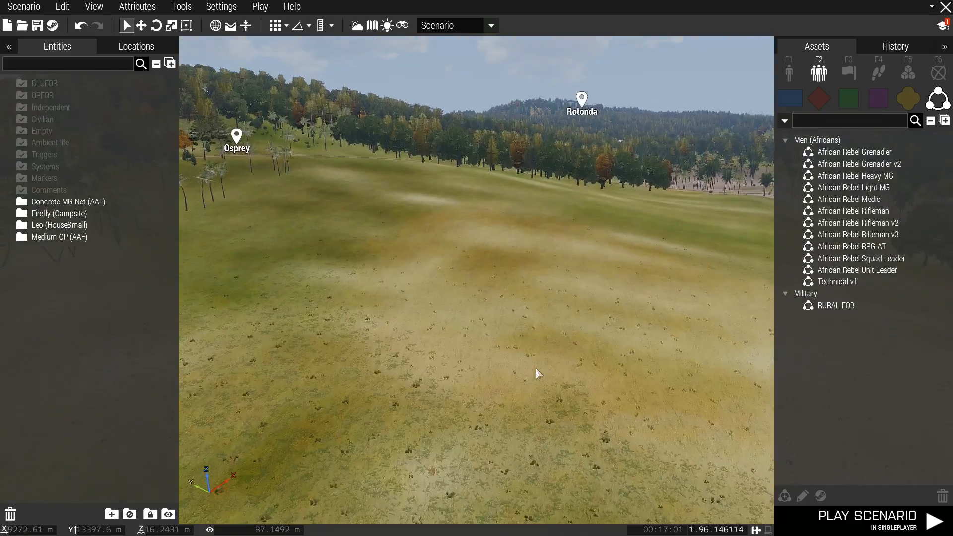
{"action": "right_click_drag", "start_coordinate": [618, 396], "coordinate": [447, 396]}
{"action": "key", "text": "z"}
{"action": "left_click", "coordinate": [837, 306]}
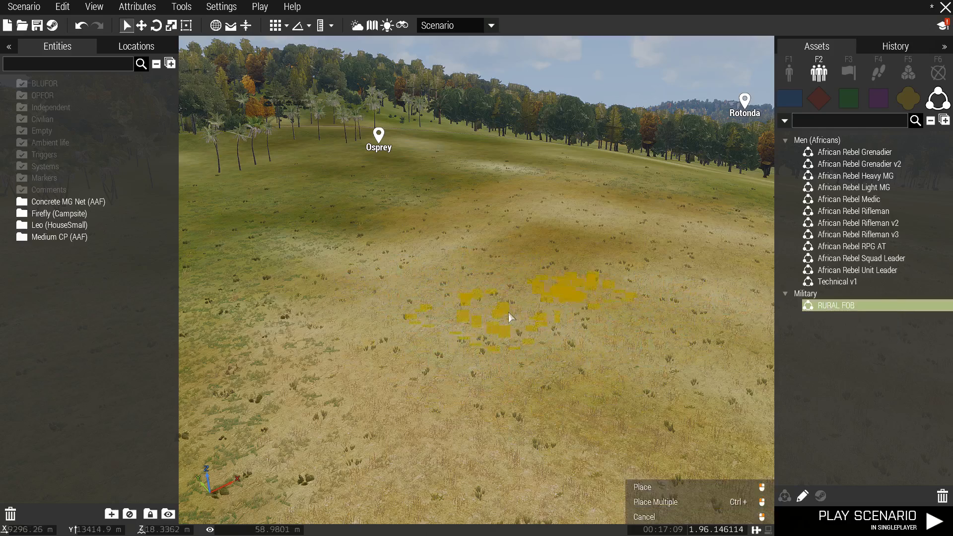
{"action": "left_click", "coordinate": [479, 302]}
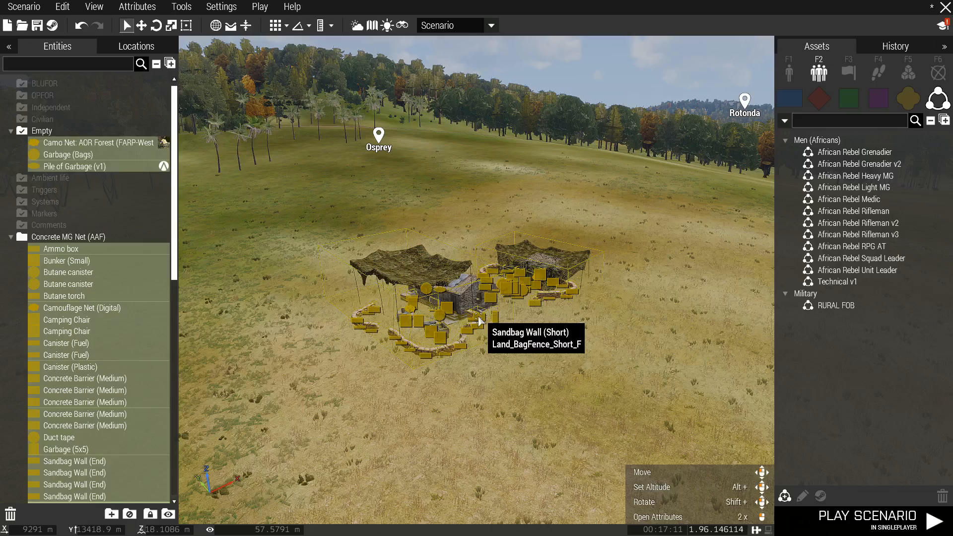
{"action": "left_click_drag", "start_coordinate": [584, 344], "coordinate": [632, 331], "text": "shift"}
{"action": "left_click", "coordinate": [463, 402]}
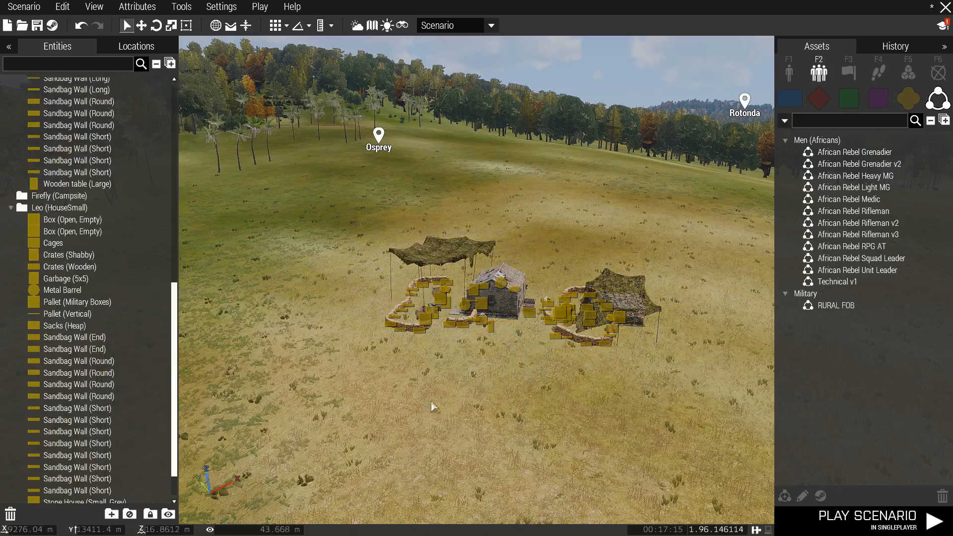
Examine the placed RURAL FOB, with its house, sandbag walls and camouflage nets, from the front, side and above.
{"action": "key", "text": "w"}
{"action": "key", "text": "w"}
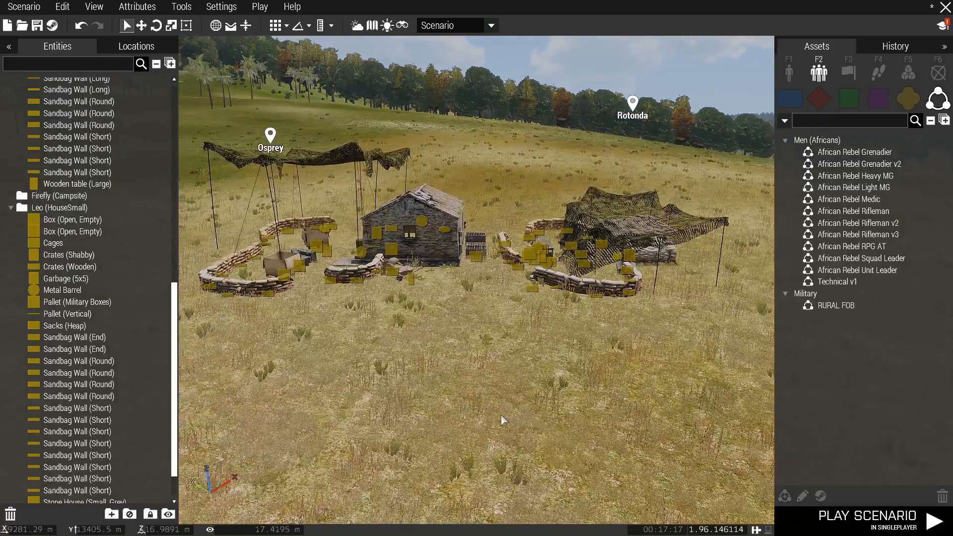
{"action": "key", "text": "a"}
{"action": "right_click_drag", "start_coordinate": [502, 421], "coordinate": [538, 417]}
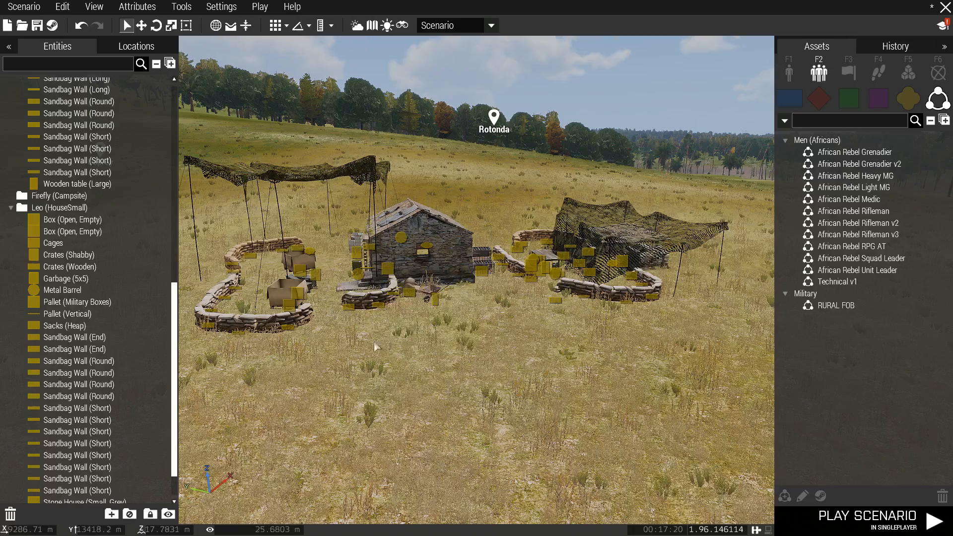
{"action": "key", "text": "a"}
{"action": "mouse_move", "coordinate": [374, 347]}
{"action": "right_mouse_down"}
{"action": "mouse_move", "coordinate": [383, 377]}
{"action": "mouse_move", "coordinate": [487, 404]}
{"action": "right_mouse_up"}
{"action": "key", "text": "a"}
{"action": "key", "text": "a"}
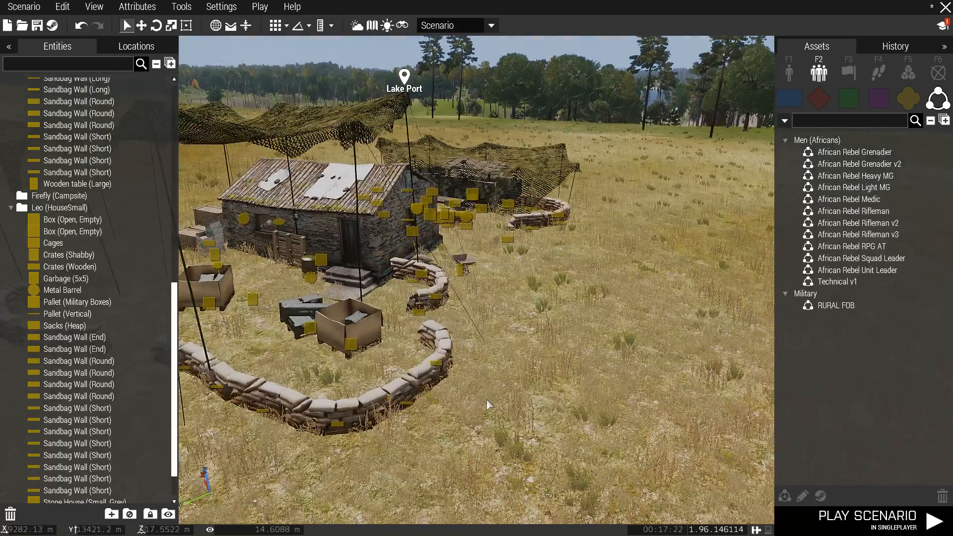
{"action": "key", "text": "a"}
{"action": "key", "text": "a"}
{"action": "right_click_drag", "start_coordinate": [404, 364], "coordinate": [536, 395]}
{"action": "key", "text": "a"}
{"action": "key", "text": "q"}
{"action": "key", "text": "s"}
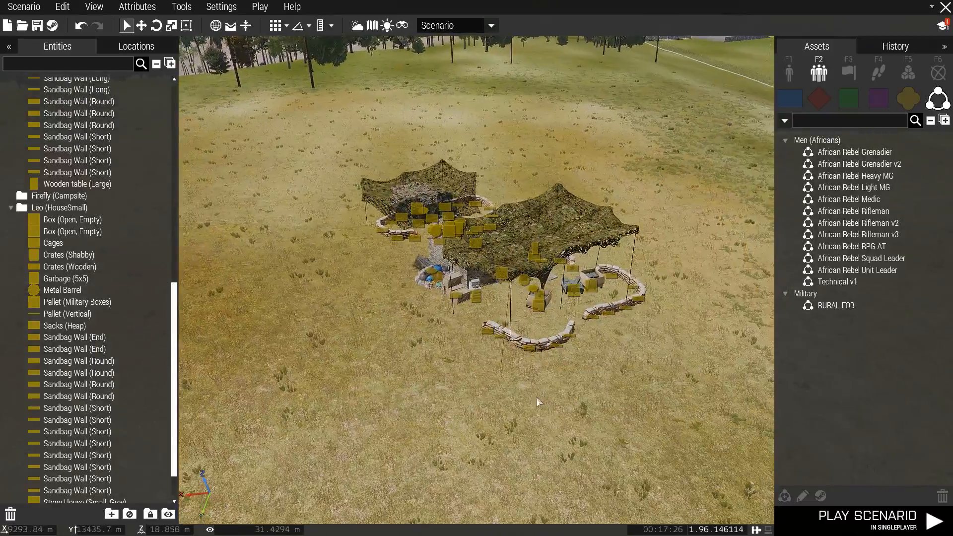
{"action": "right_click_drag", "start_coordinate": [453, 397], "coordinate": [305, 226]}
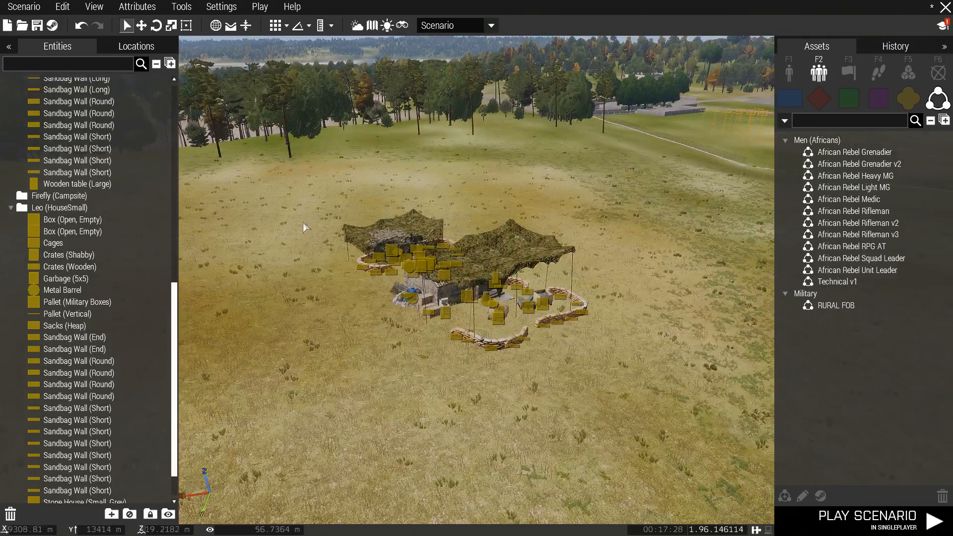
Select all objects of the placed RURAL FOB and delete them from the grass field.
{"action": "left_click_drag", "start_coordinate": [578, 350], "coordinate": [649, 394]}
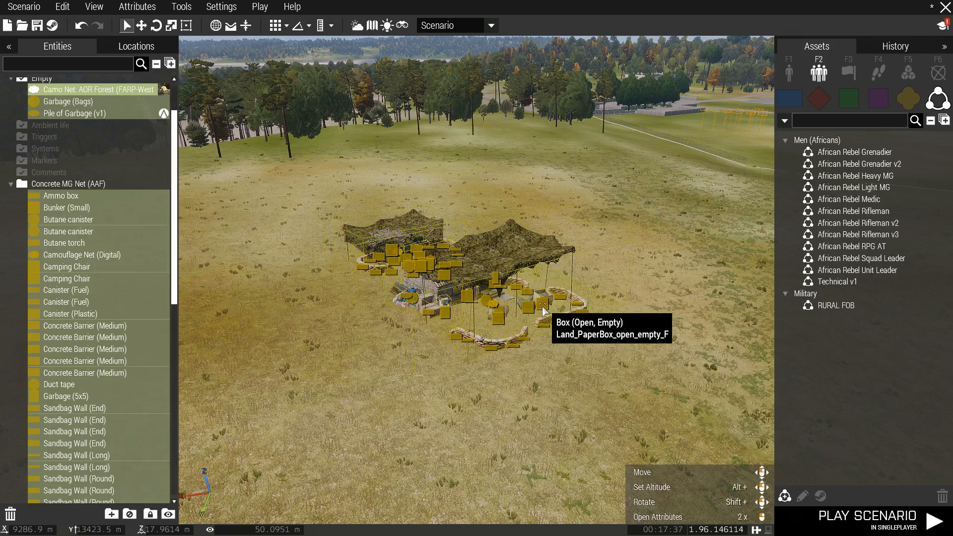
{"action": "key", "text": "Delete"}
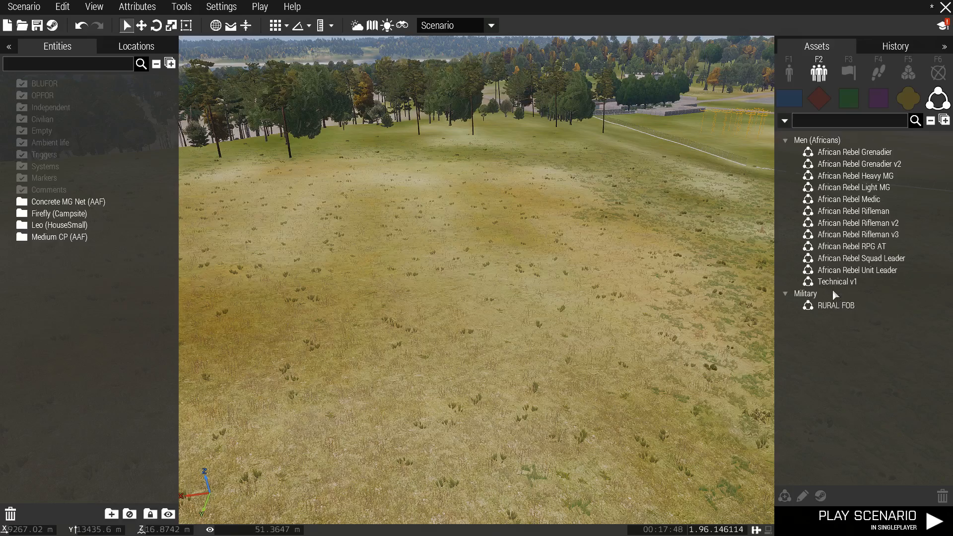
{"action": "right_click_drag", "start_coordinate": [452, 311], "coordinate": [499, 281]}
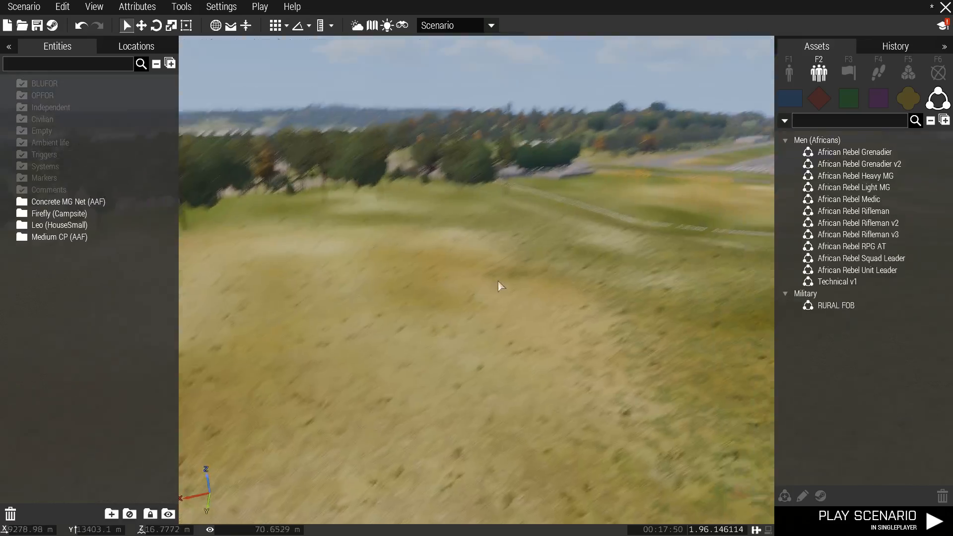
Examine the airport apron with its hangars and terminal buildings to find open tarmac.
{"action": "right_click_drag", "start_coordinate": [398, 379], "coordinate": [441, 381]}
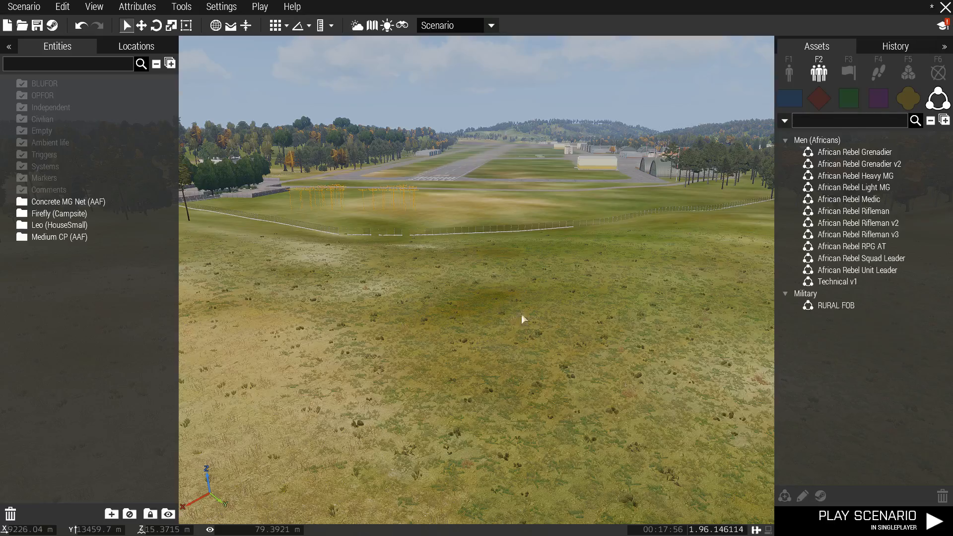
{"action": "scroll", "coordinate": [494, 313], "scroll_direction": "up", "scroll_amount": 5}
{"action": "scroll", "coordinate": [493, 314], "scroll_direction": "up", "scroll_amount": 10}
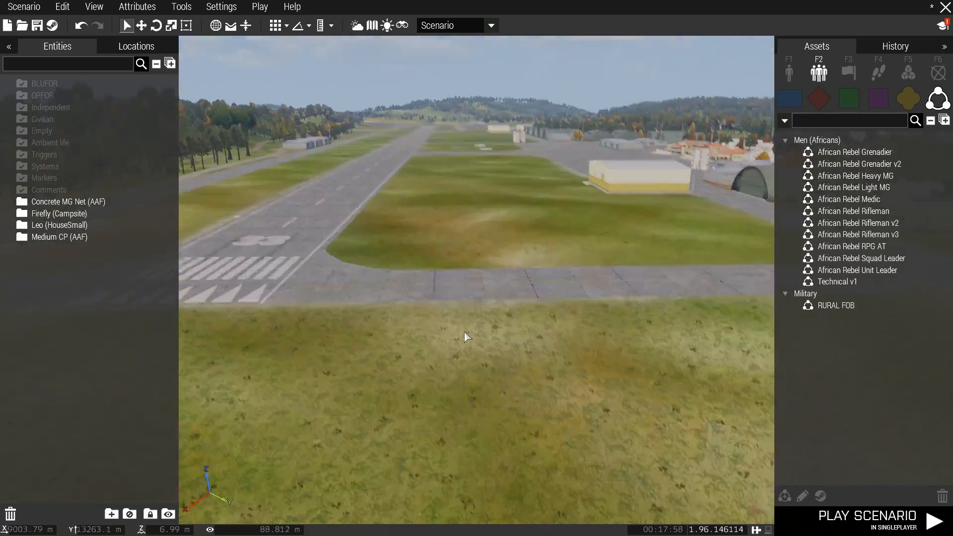
{"action": "scroll", "coordinate": [531, 340], "scroll_direction": "up", "scroll_amount": 8}
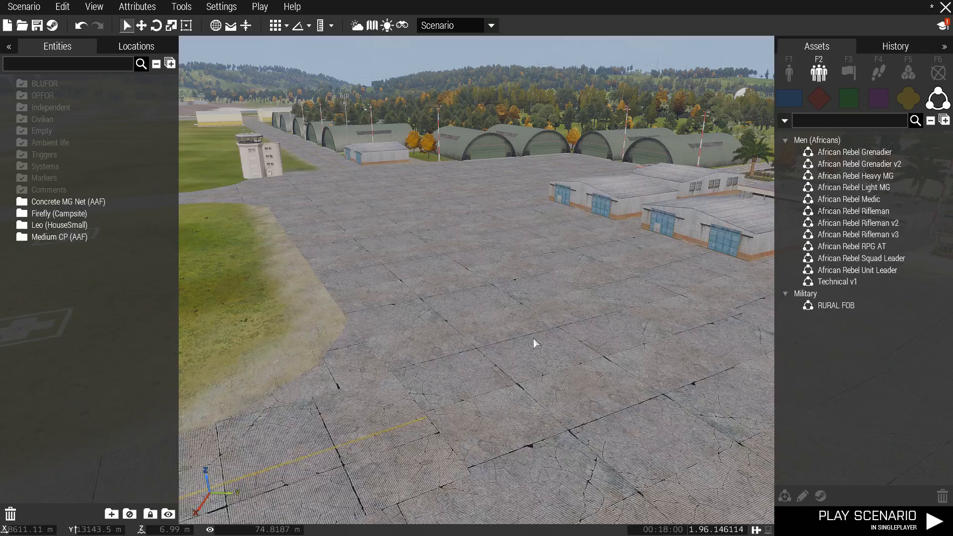
{"action": "scroll", "coordinate": [472, 339], "scroll_direction": "up", "scroll_amount": 4}
{"action": "right_click_drag", "start_coordinate": [472, 333], "coordinate": [435, 335]}
{"action": "right_click_drag", "start_coordinate": [339, 326], "coordinate": [383, 327]}
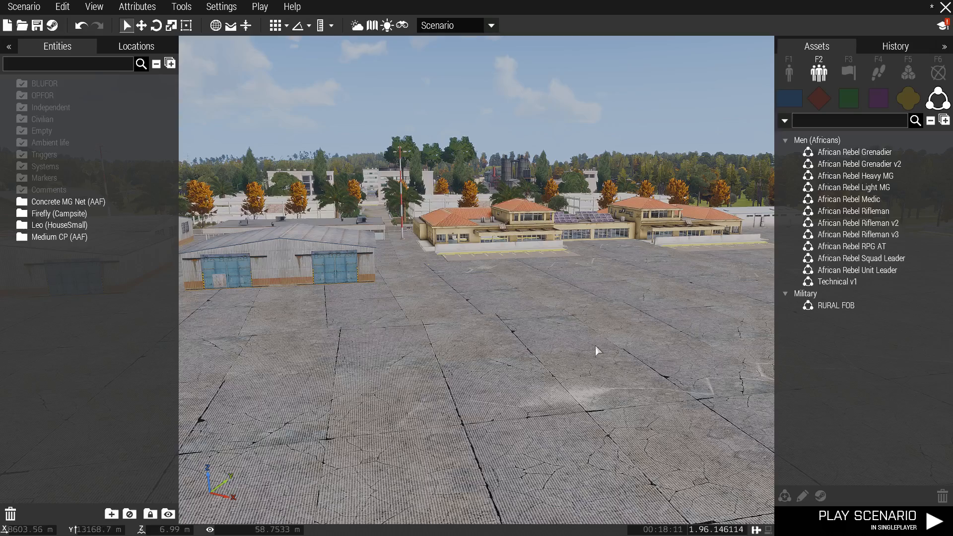
{"action": "right_click_drag", "start_coordinate": [596, 350], "coordinate": [478, 350]}
{"action": "right_click_drag", "start_coordinate": [405, 354], "coordinate": [421, 352]}
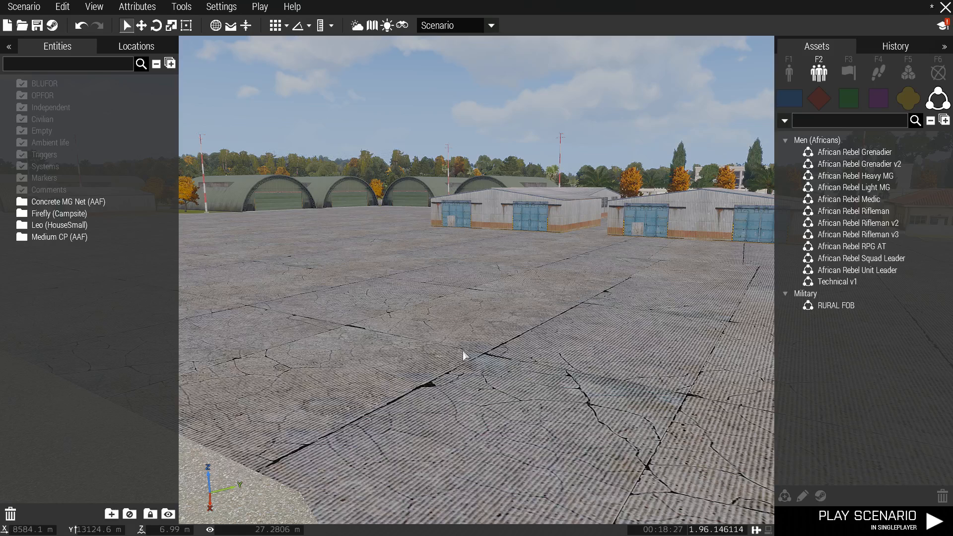
Browse the OPFOR factions in the unit assets and expand the Infantry category of the Tanoan Liberation Army.
{"action": "left_click", "coordinate": [787, 73]}
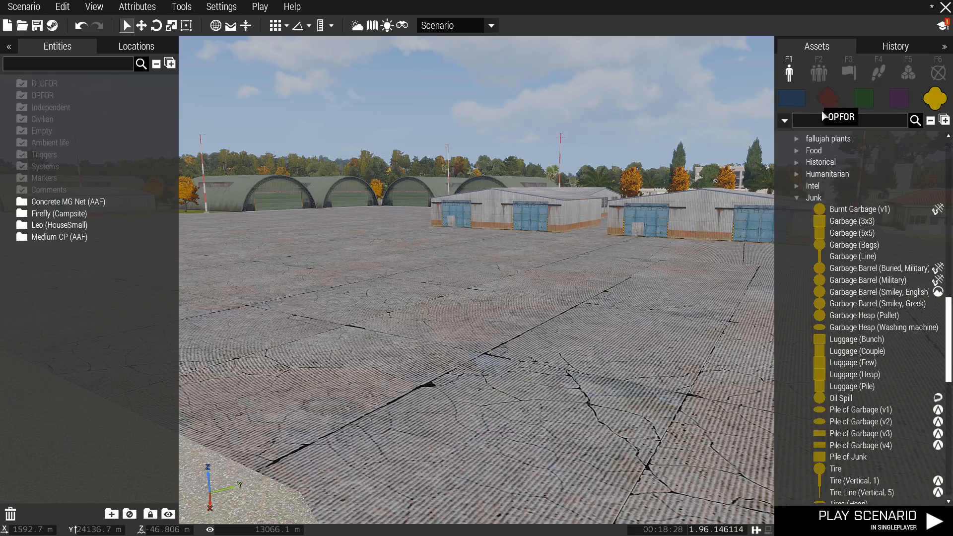
{"action": "left_click", "coordinate": [828, 99]}
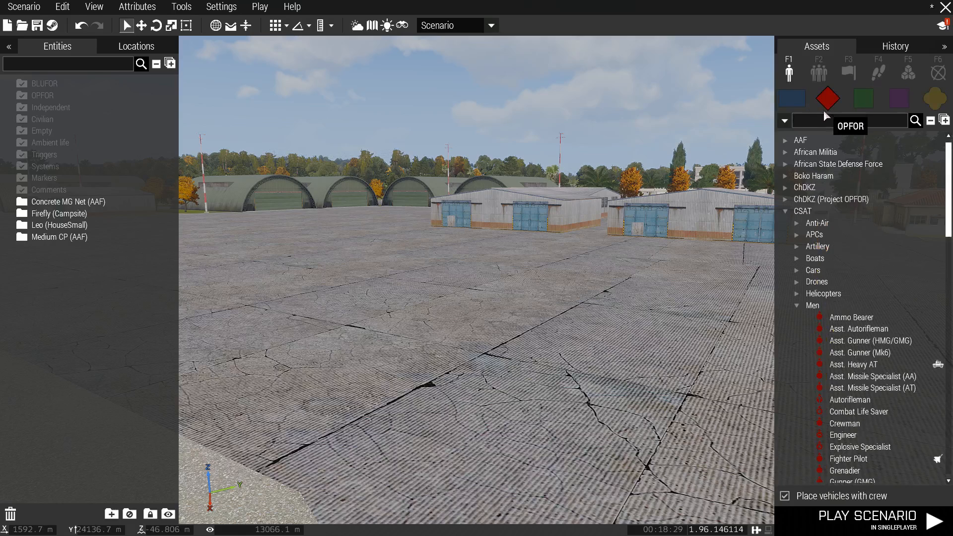
{"action": "left_click", "coordinate": [786, 211]}
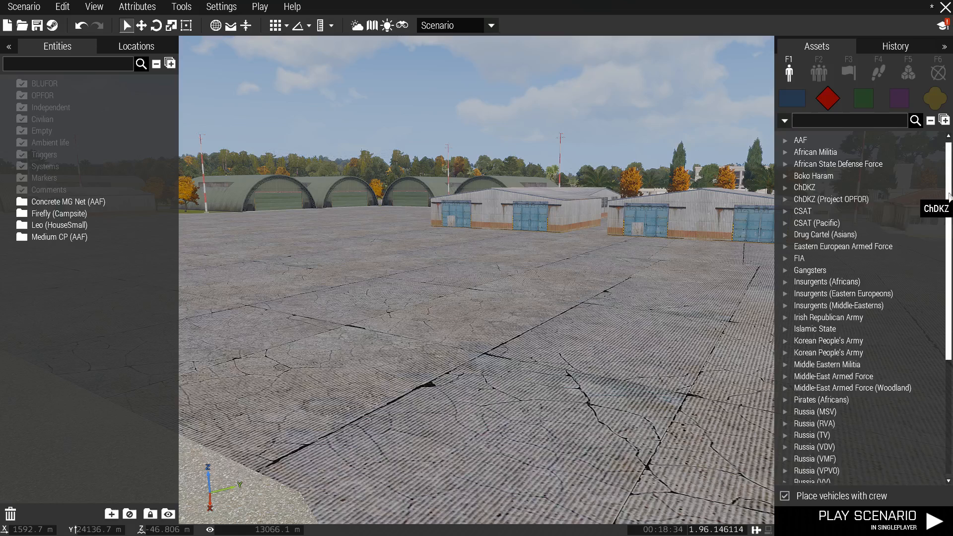
{"action": "left_click_drag", "start_coordinate": [951, 197], "coordinate": [950, 333]}
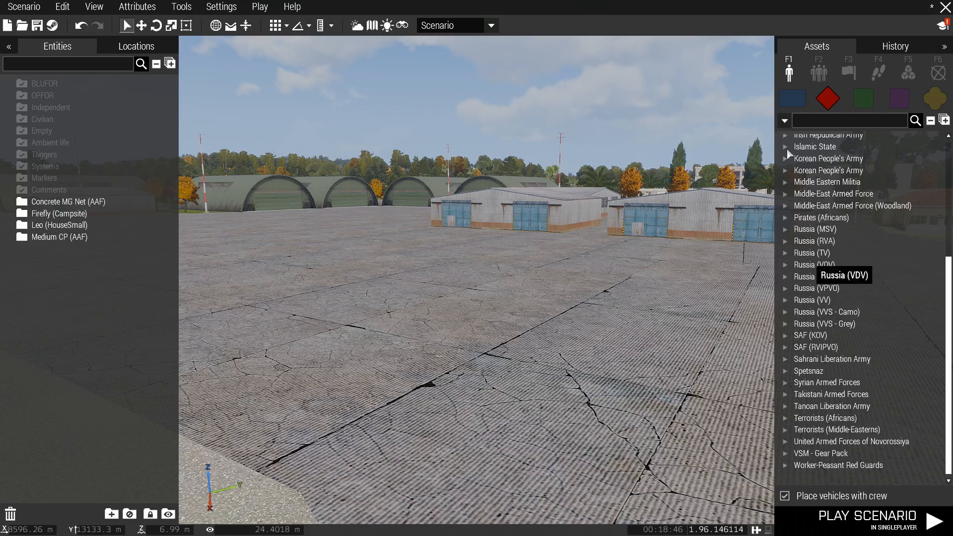
{"action": "left_click", "coordinate": [864, 102]}
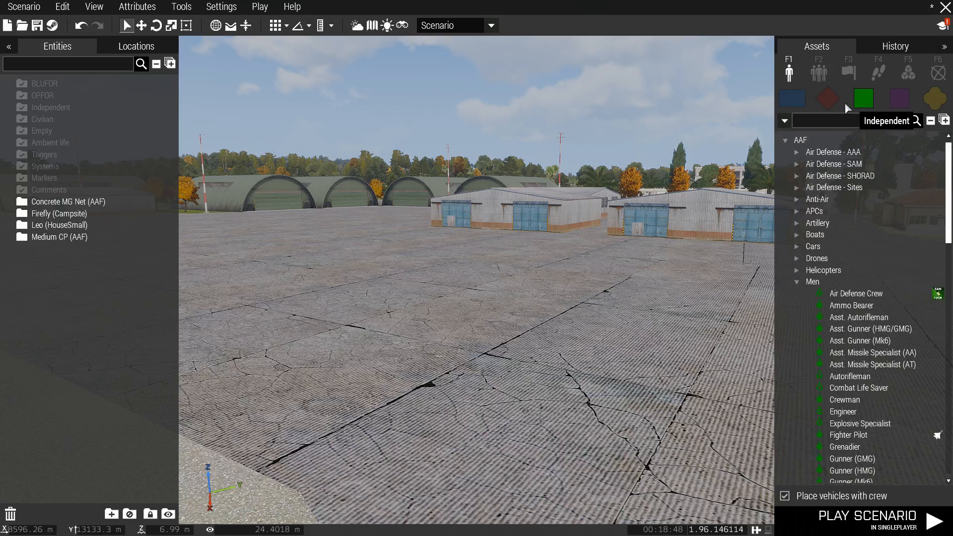
{"action": "left_click", "coordinate": [831, 102]}
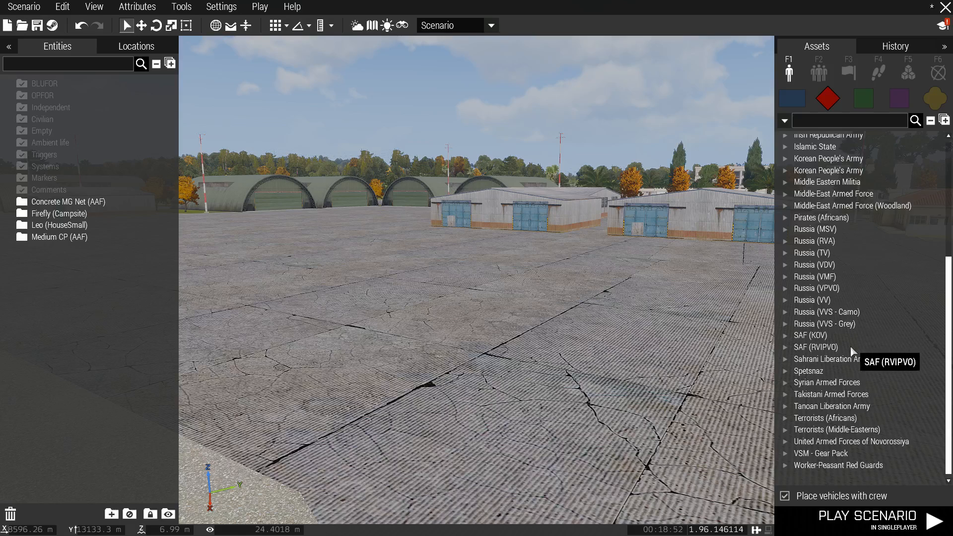
{"action": "left_click", "coordinate": [786, 407]}
{"action": "scroll", "coordinate": [869, 348], "scroll_direction": "down", "scroll_amount": 2}
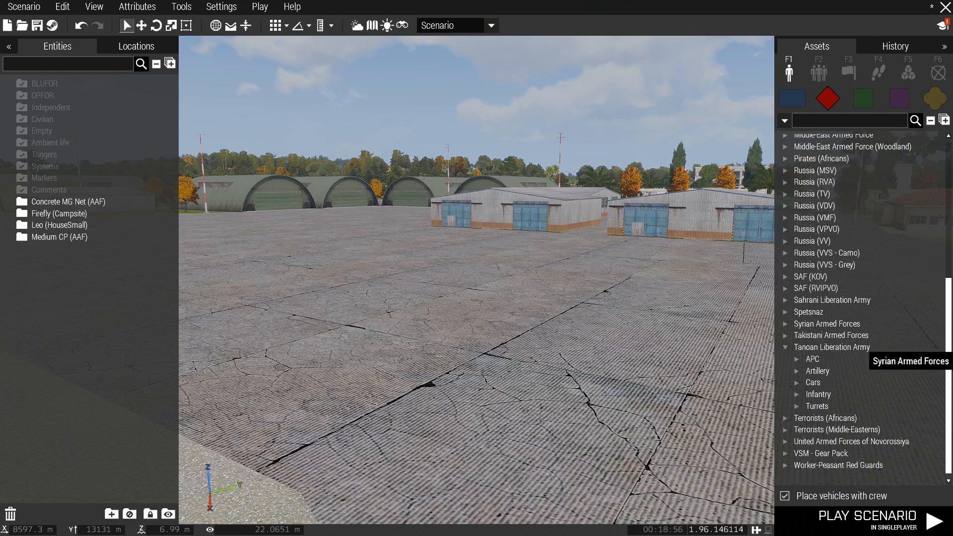
{"action": "left_click", "coordinate": [797, 383]}
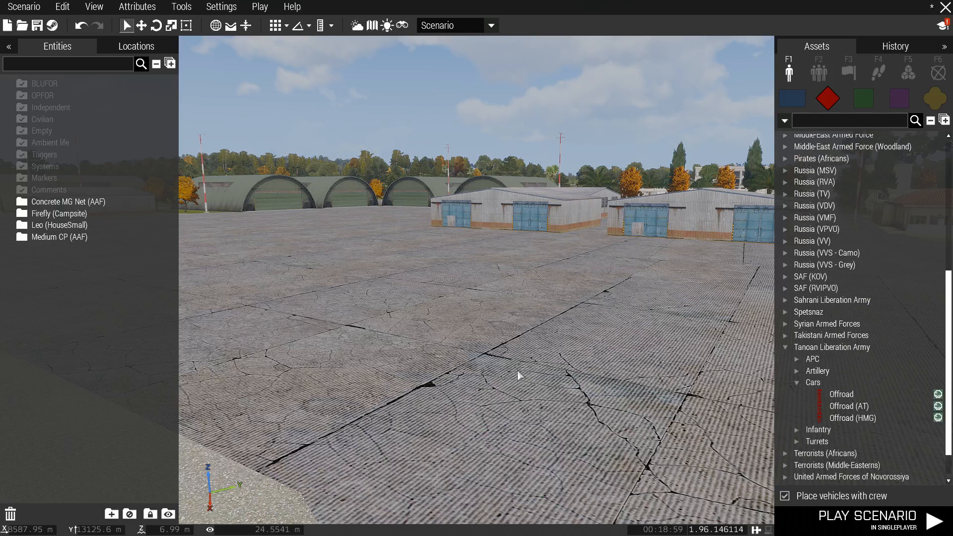
{"action": "left_click", "coordinate": [797, 383]}
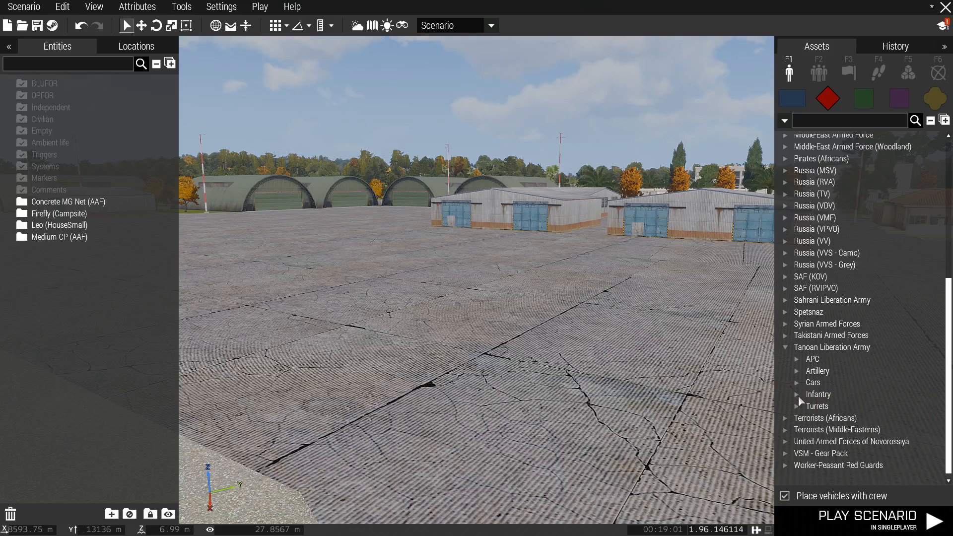
{"action": "left_click", "coordinate": [798, 395]}
Place an Insurgent (PM-63) from the Tanoan Liberation Army on the airport tarmac and rotate him to face the camera.
{"action": "right_click_drag", "start_coordinate": [415, 368], "coordinate": [504, 362]}
{"action": "key", "text": "w"}
{"action": "key", "text": "z"}
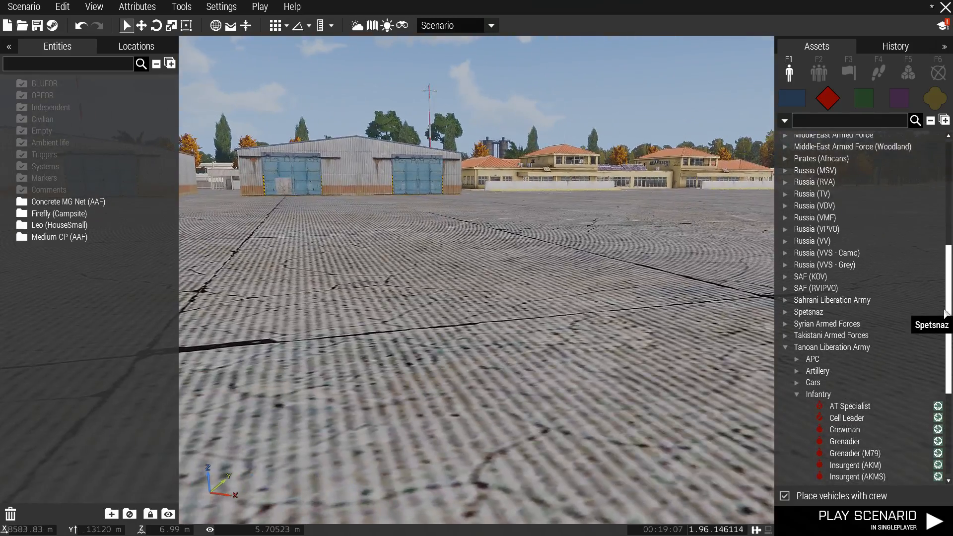
{"action": "scroll", "coordinate": [927, 343], "scroll_direction": "down", "scroll_amount": 5}
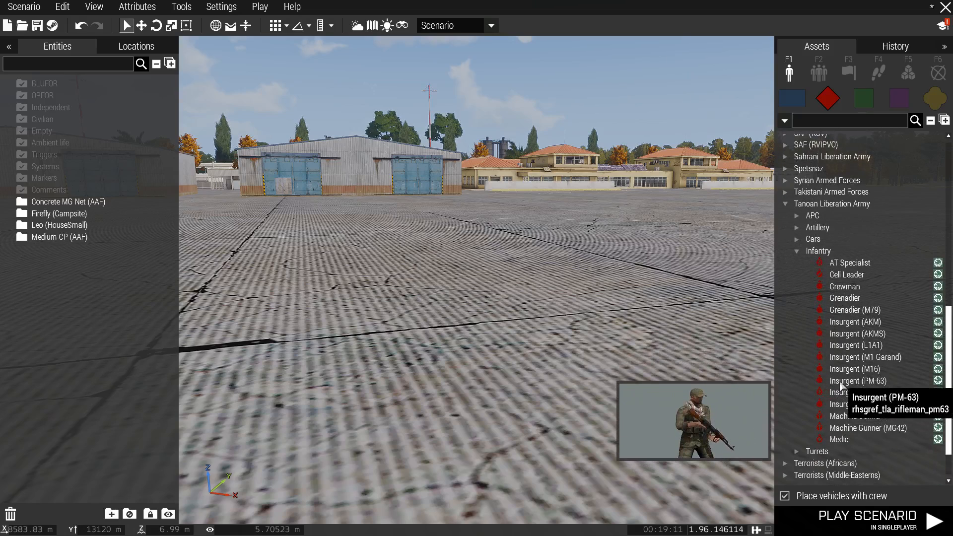
{"action": "left_click", "coordinate": [841, 381]}
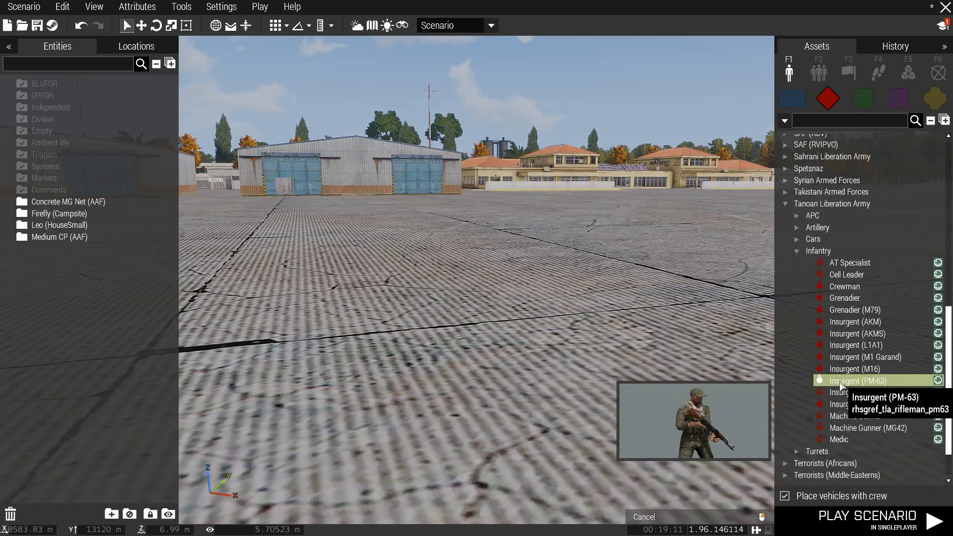
{"action": "left_click", "coordinate": [474, 381]}
{"action": "key", "text": "w"}
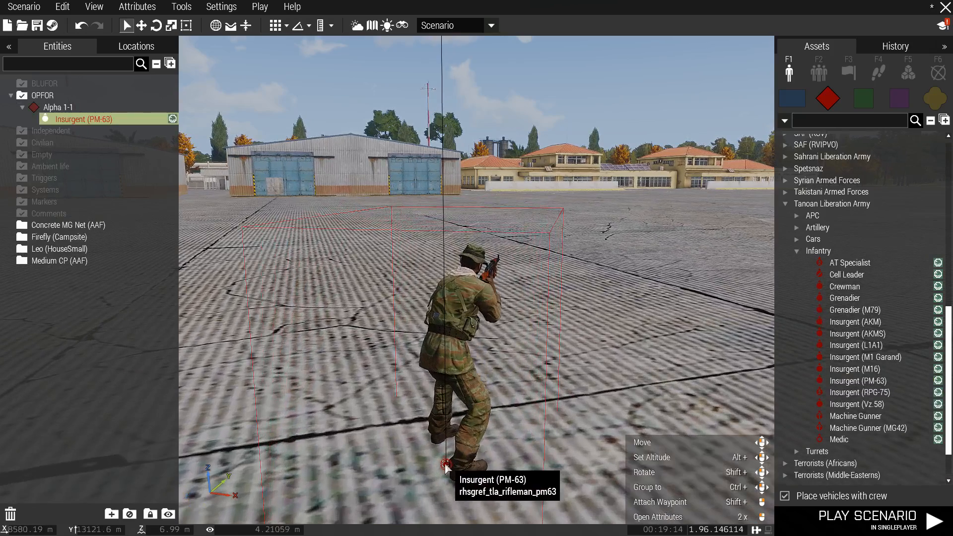
{"action": "left_click_drag", "start_coordinate": [446, 466], "coordinate": [482, 508], "text": "shift"}
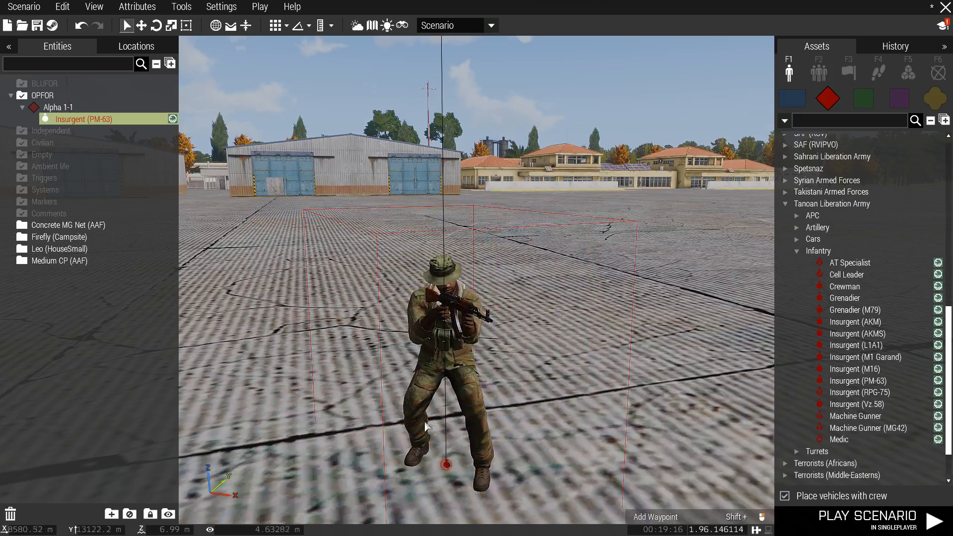
Examine the placed insurgent's uniform, gear and rifle up close and from a higher angle.
{"action": "key", "text": "a"}
{"action": "right_click_drag", "start_coordinate": [374, 419], "coordinate": [421, 425]}
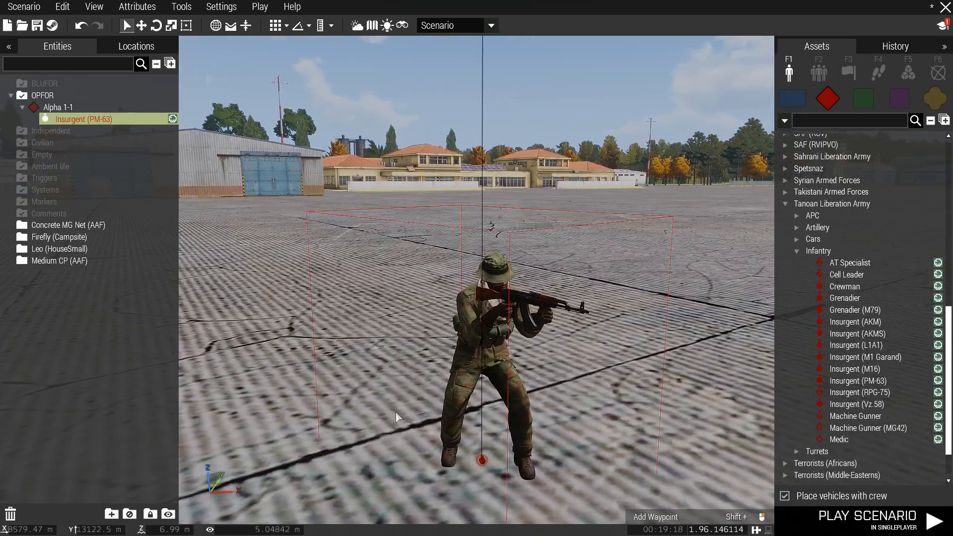
{"action": "key", "text": "s"}
{"action": "key", "text": "w"}
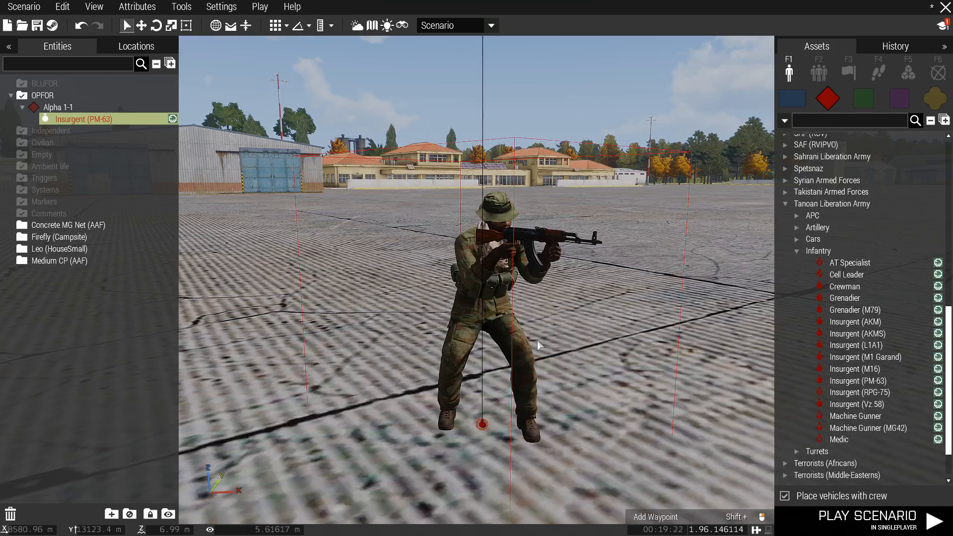
{"action": "key", "text": "w"}
{"action": "key", "text": "w"}
{"action": "key", "text": "w"}
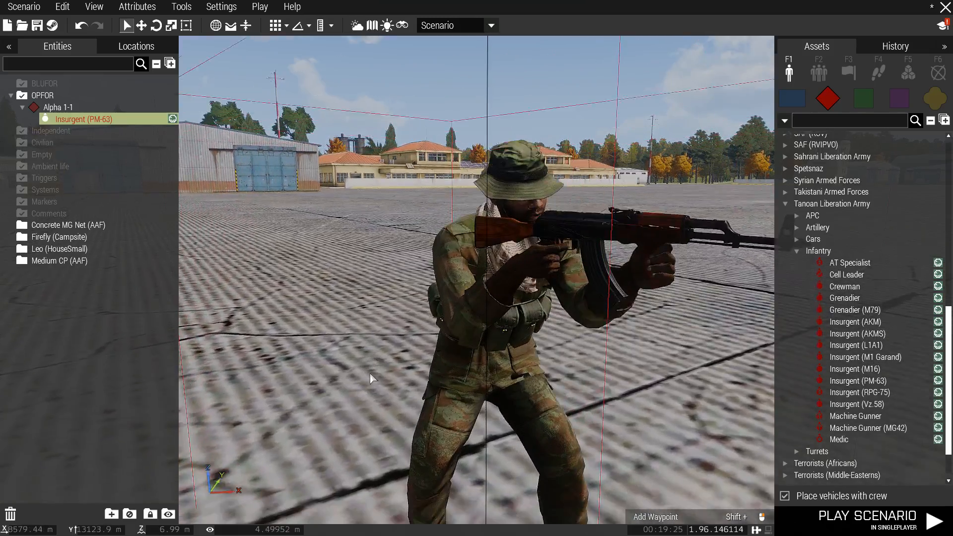
{"action": "key", "text": "z"}
{"action": "mouse_move", "coordinate": [365, 364]}
{"action": "right_mouse_down"}
{"action": "mouse_move", "coordinate": [349, 361]}
{"action": "mouse_move", "coordinate": [446, 382]}
{"action": "mouse_move", "coordinate": [376, 392]}
{"action": "mouse_move", "coordinate": [458, 386]}
{"action": "right_mouse_up"}
{"action": "key", "text": "w"}
{"action": "key", "text": "w"}
{"action": "key", "text": "s"}
{"action": "key", "text": "a"}
{"action": "key", "text": "w"}
{"action": "key", "text": "s"}
{"action": "key", "text": "a"}
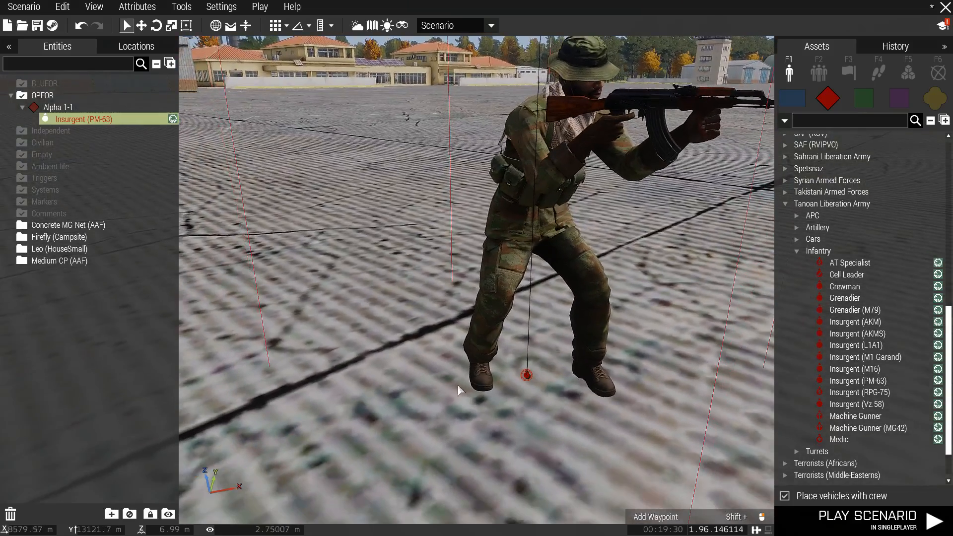
{"action": "key", "text": "s"}
{"action": "key", "text": "q"}
{"action": "key", "text": "z"}
{"action": "key", "text": "d"}
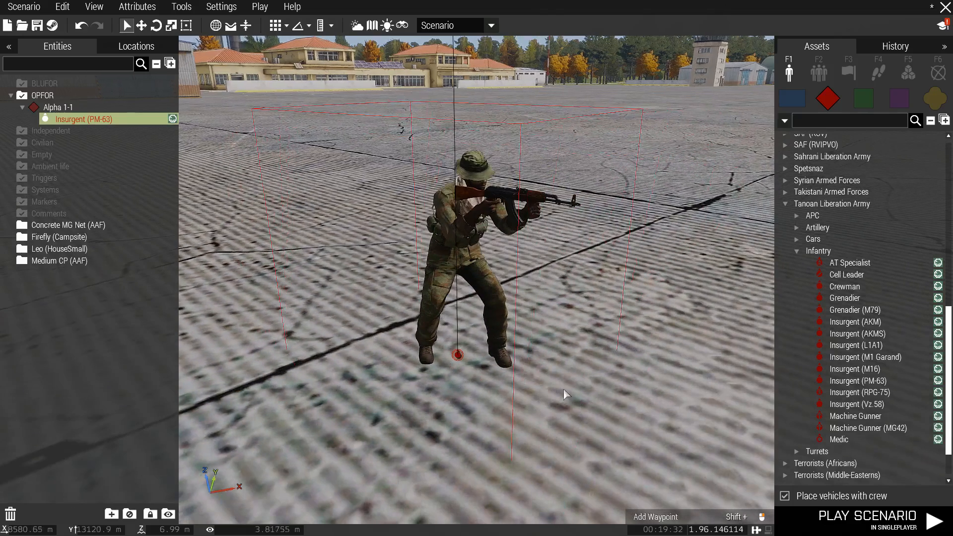
Open the insurgent's loadout for editing and replace his primary weapon with the FN FAL 50.61.
{"action": "right_click", "coordinate": [458, 355]}
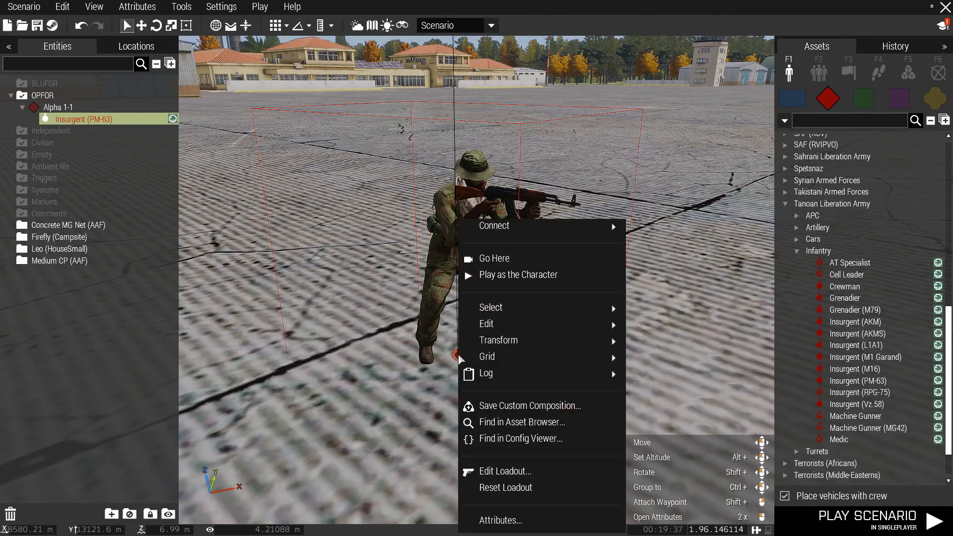
{"action": "left_click", "coordinate": [498, 472]}
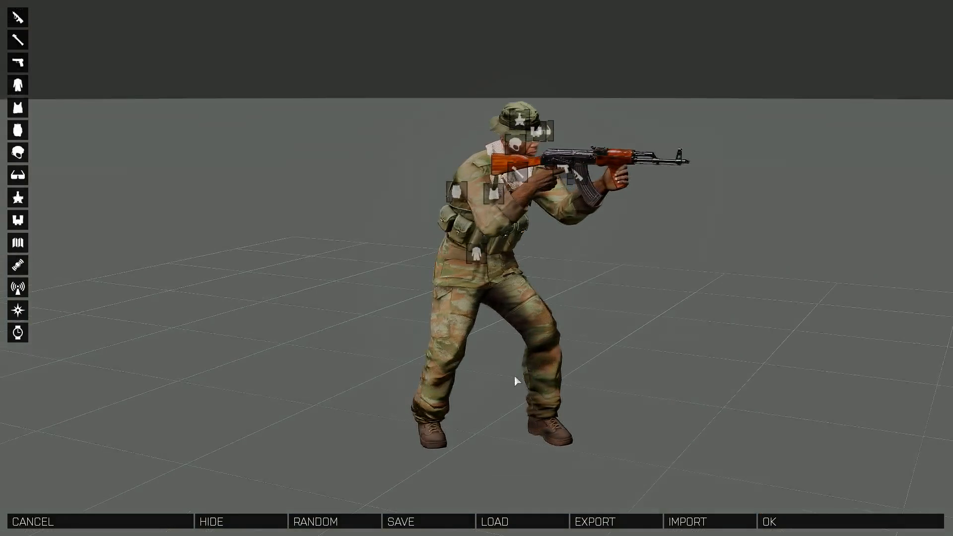
{"action": "left_click", "coordinate": [19, 19]}
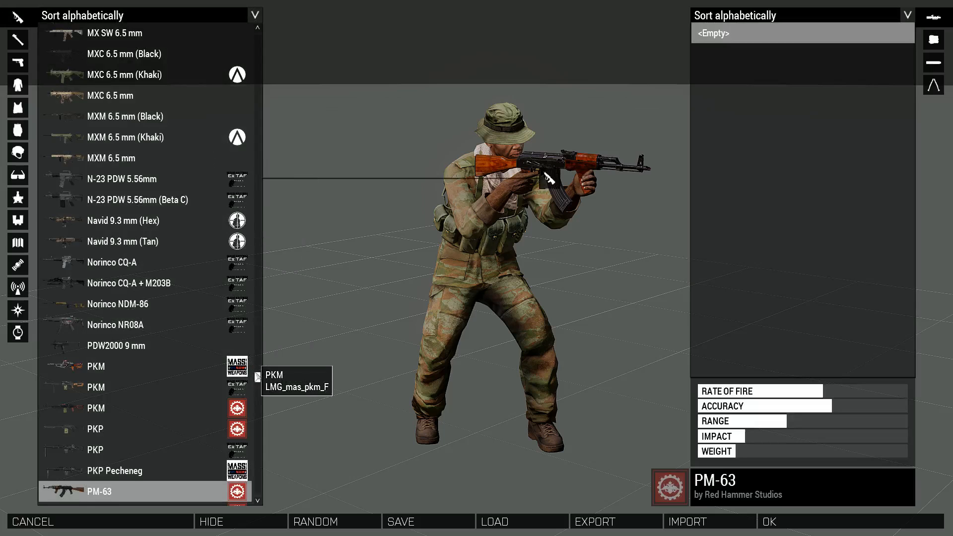
{"action": "left_click_drag", "start_coordinate": [258, 378], "coordinate": [258, 147]}
{"action": "scroll", "coordinate": [168, 244], "scroll_direction": "up", "scroll_amount": 6}
{"action": "scroll", "coordinate": [167, 250], "scroll_direction": "up", "scroll_amount": 3}
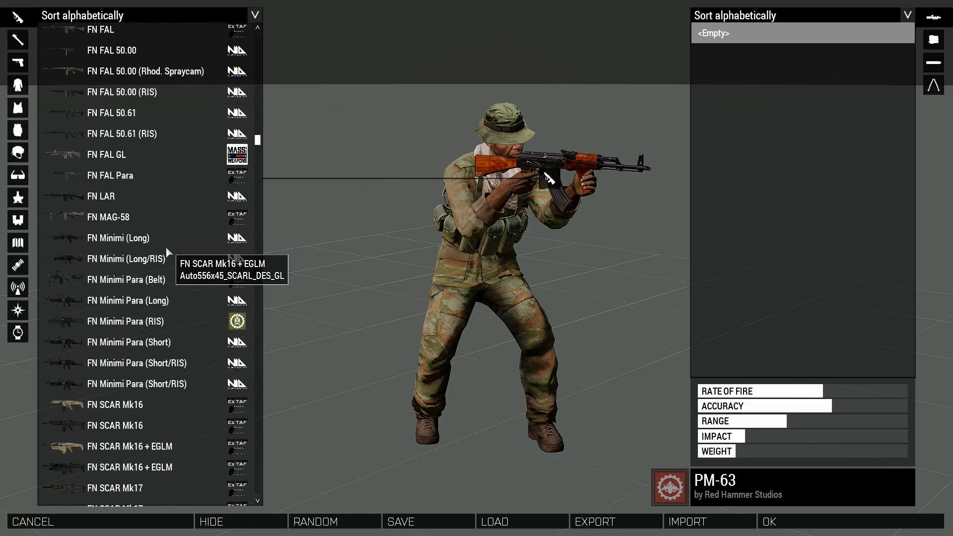
{"action": "scroll", "coordinate": [167, 249], "scroll_direction": "up", "scroll_amount": 2}
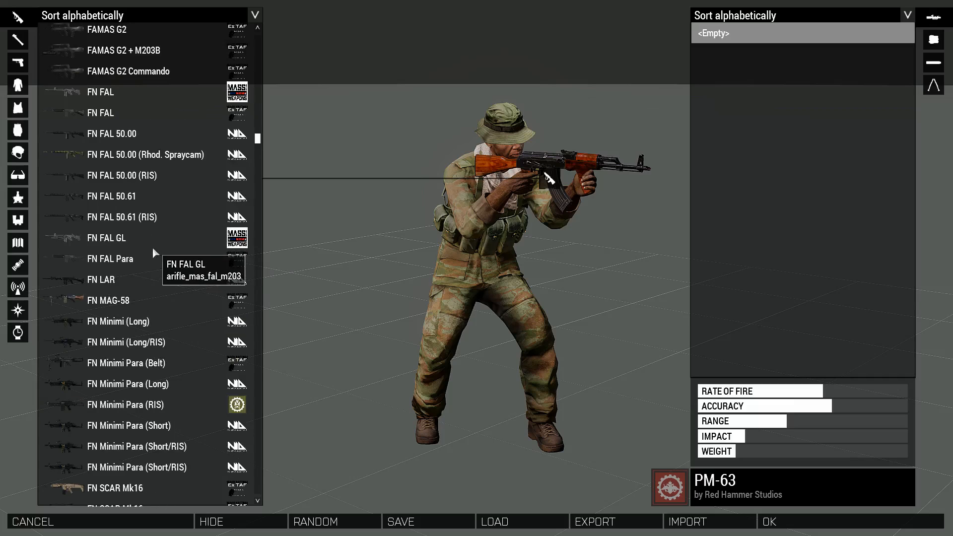
{"action": "left_click", "coordinate": [109, 197]}
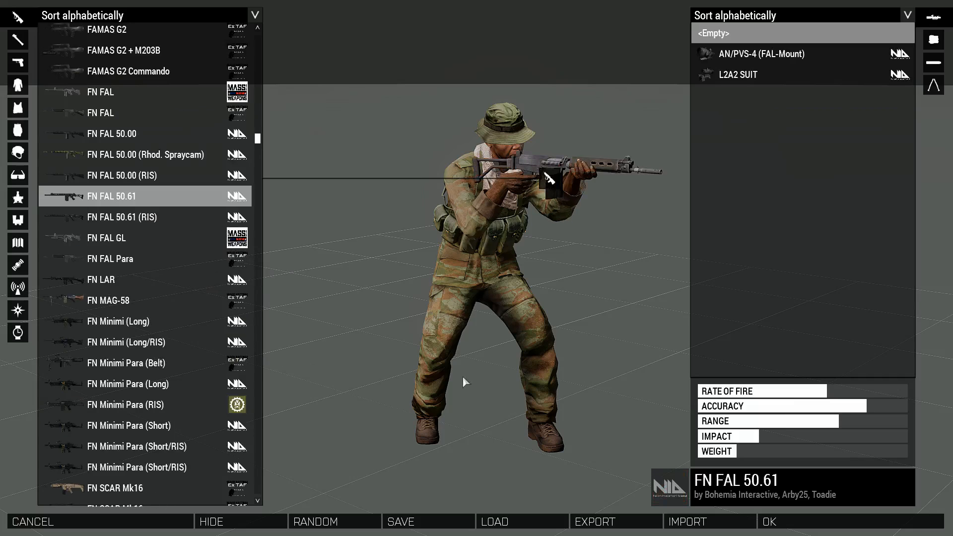
Sort the uniforms by mod and dress the insurgent in Combat Uniform French CE.
{"action": "left_click", "coordinate": [18, 85]}
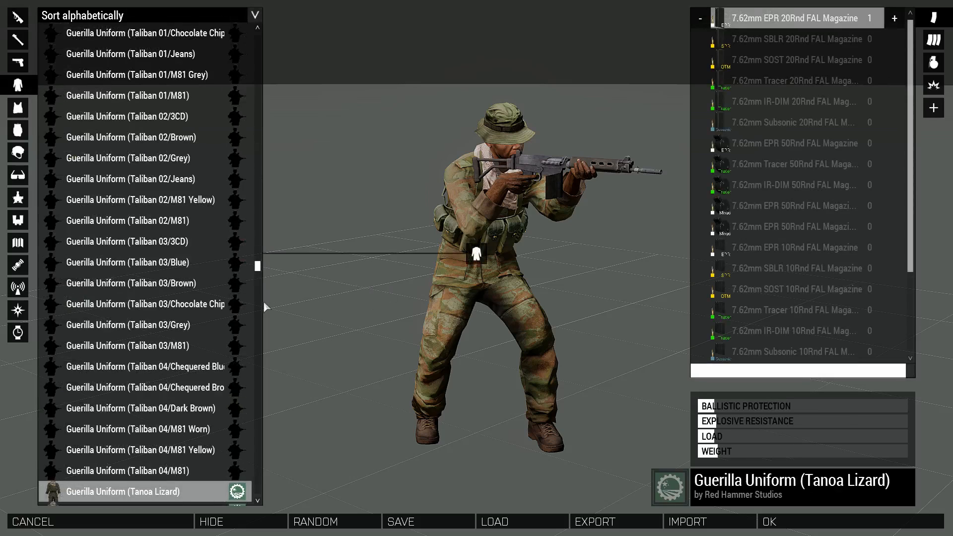
{"action": "left_click", "coordinate": [255, 15]}
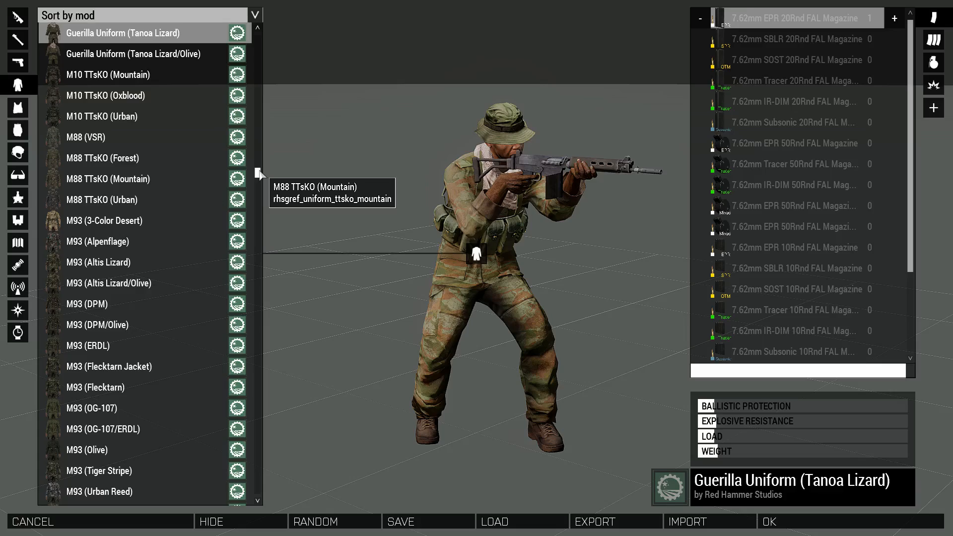
{"action": "left_click_drag", "start_coordinate": [259, 172], "coordinate": [259, 369]}
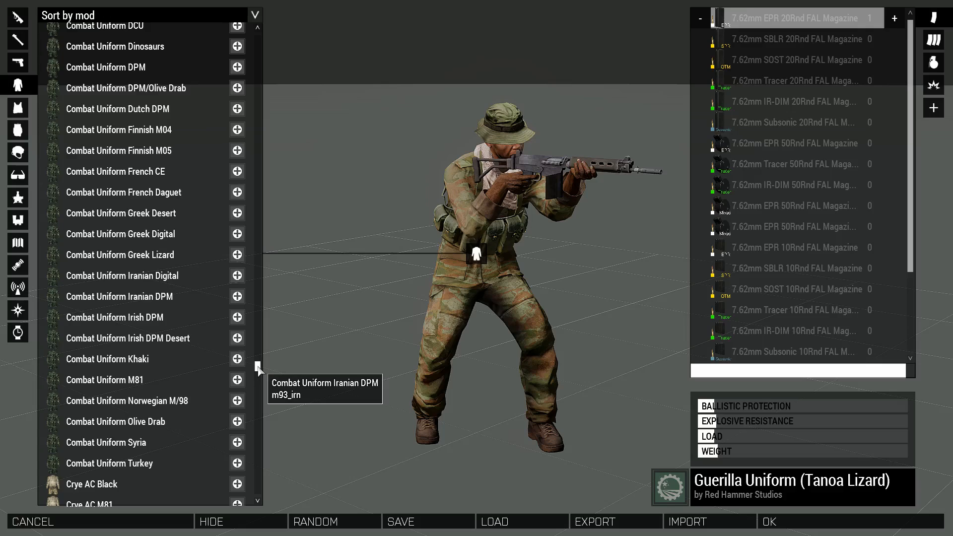
{"action": "scroll", "coordinate": [189, 300], "scroll_direction": "up", "scroll_amount": 2}
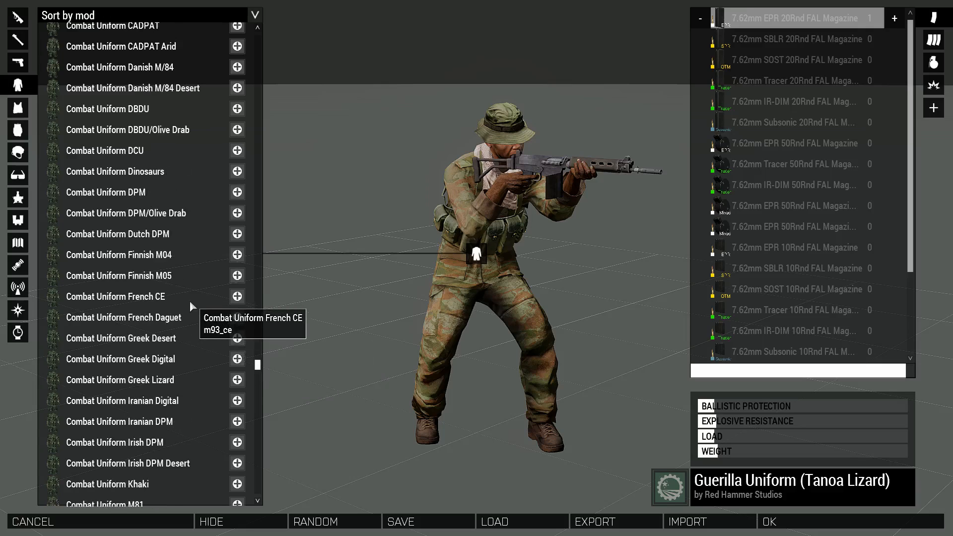
{"action": "left_click", "coordinate": [151, 297]}
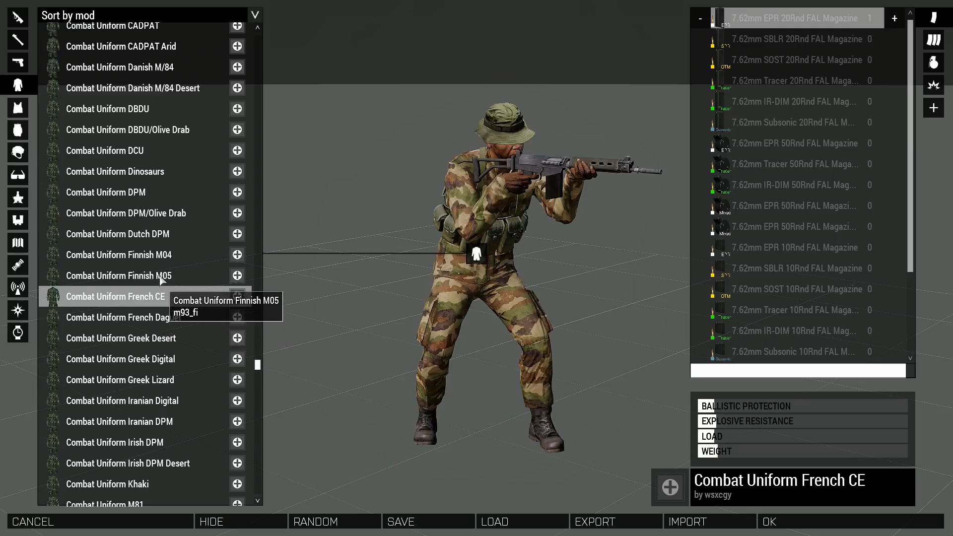
Try Combat Uniform DPM on the insurgent and settle on Combat Uniform DPM/Olive Drab.
{"action": "left_click", "coordinate": [133, 195]}
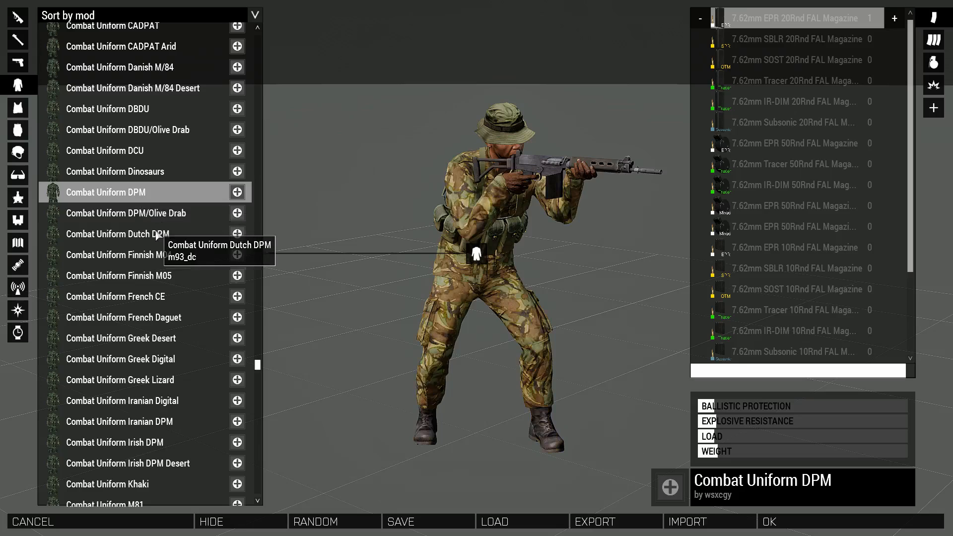
{"action": "left_click", "coordinate": [165, 214]}
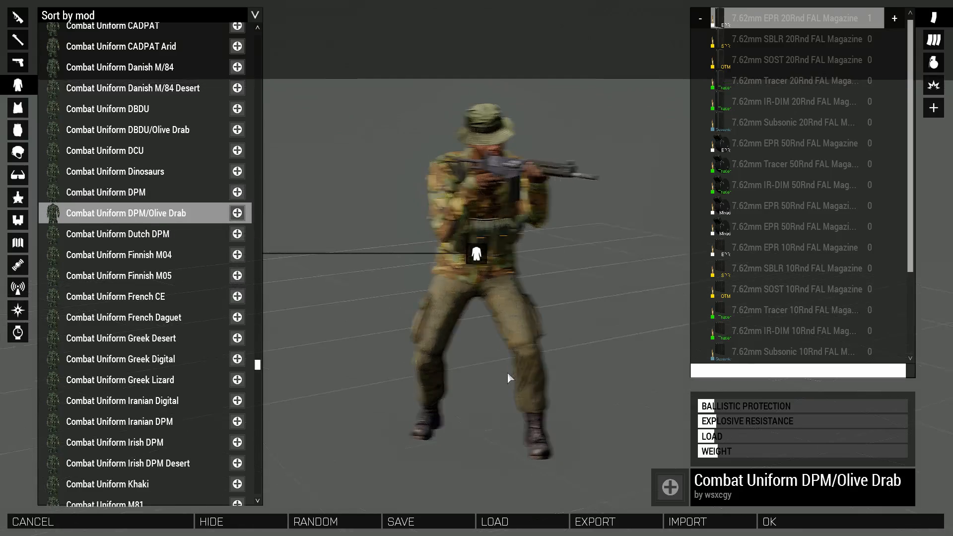
{"action": "right_click_drag", "start_coordinate": [413, 378], "coordinate": [426, 382]}
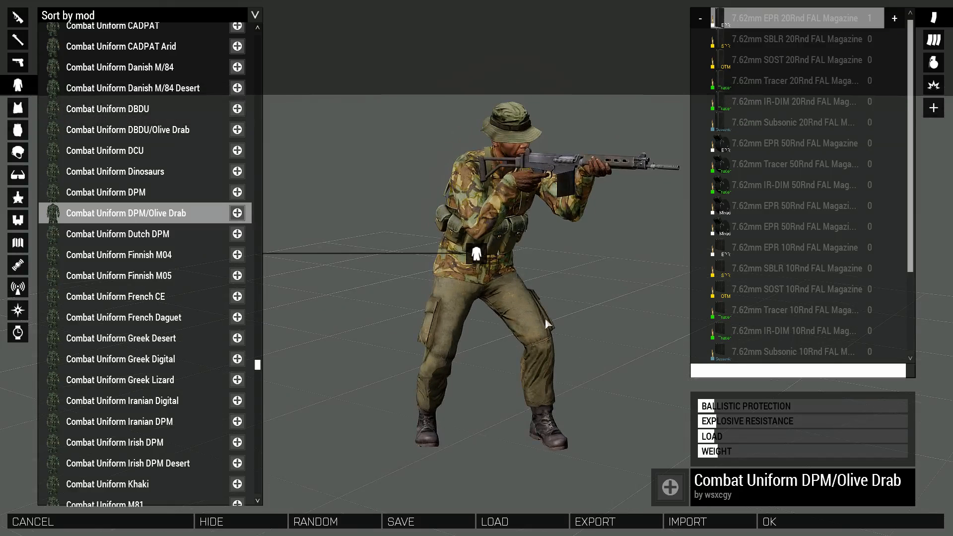
Remove the insurgent's Chicom Chest Rig and equip the [PO]6Sh92 (Radio) Olive vest instead.
{"action": "left_click", "coordinate": [18, 112]}
{"action": "scroll", "coordinate": [256, 201], "scroll_direction": "up", "scroll_amount": 10}
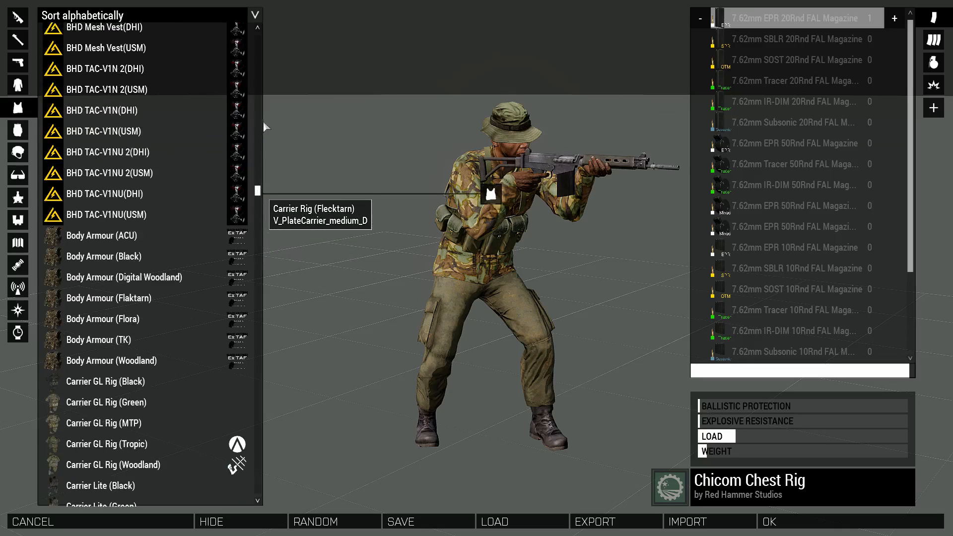
{"action": "scroll", "coordinate": [264, 121], "scroll_direction": "up", "scroll_amount": 15}
{"action": "left_click", "coordinate": [215, 34]}
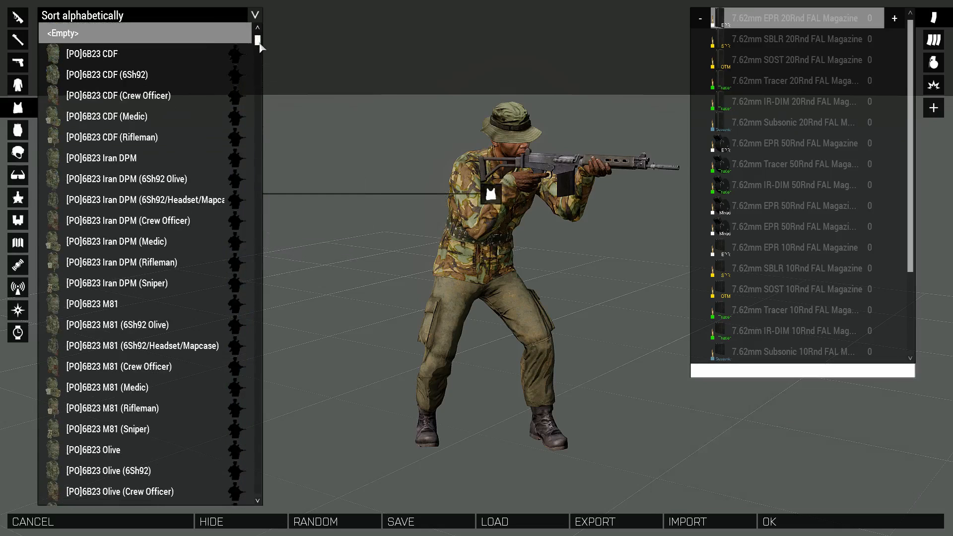
{"action": "left_click_drag", "start_coordinate": [258, 41], "coordinate": [258, 60]}
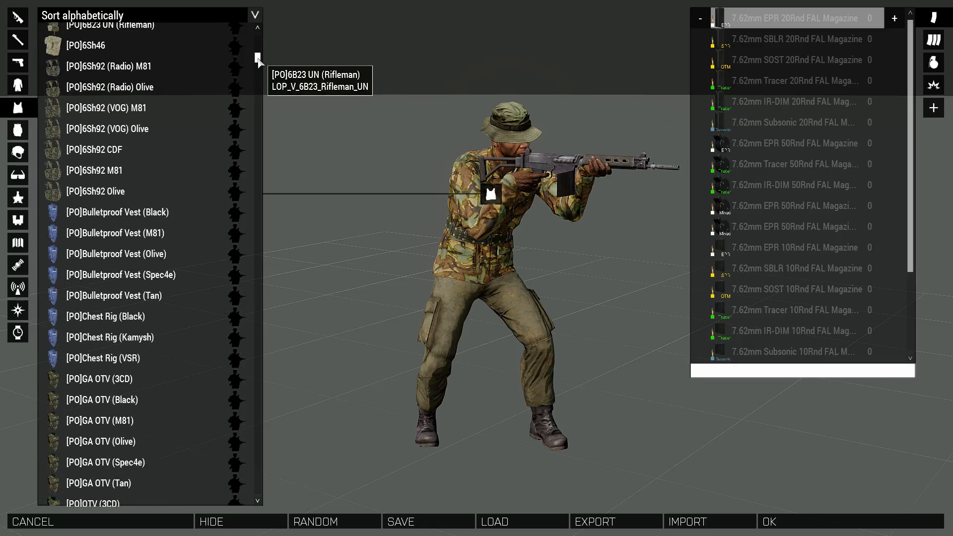
{"action": "left_click", "coordinate": [124, 89]}
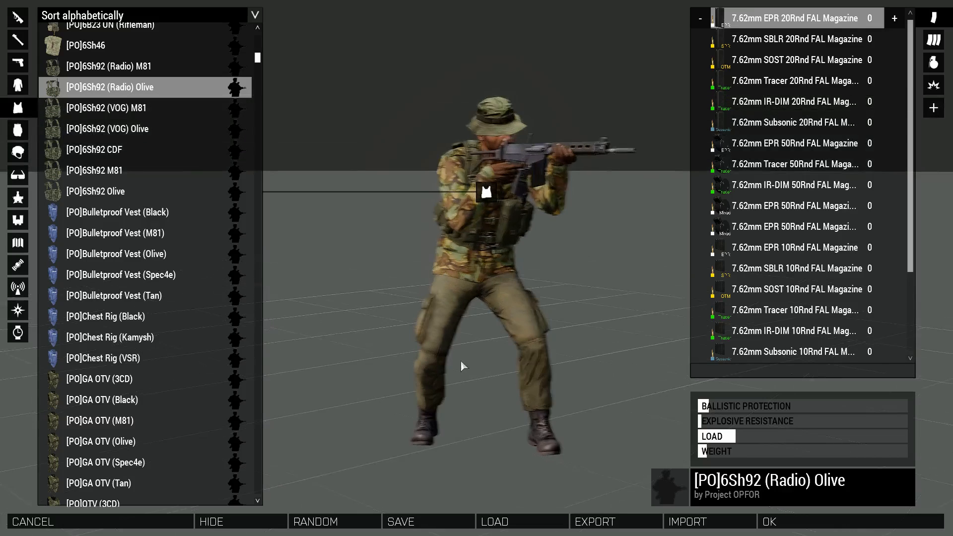
Sort the backpacks by mod and equip the insurgent with the Field Pack (Olive).
{"action": "left_click", "coordinate": [18, 130]}
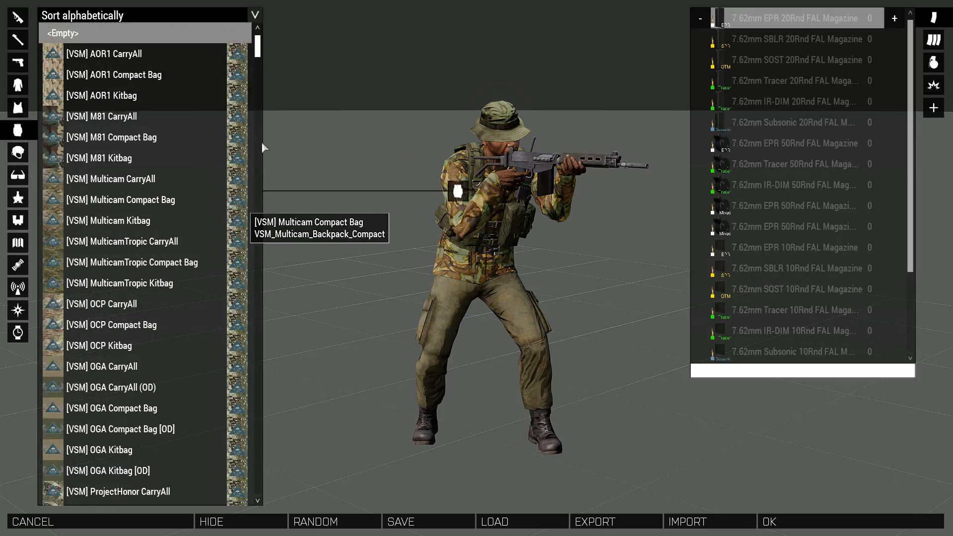
{"action": "left_click", "coordinate": [255, 15]}
{"action": "left_click", "coordinate": [145, 43]}
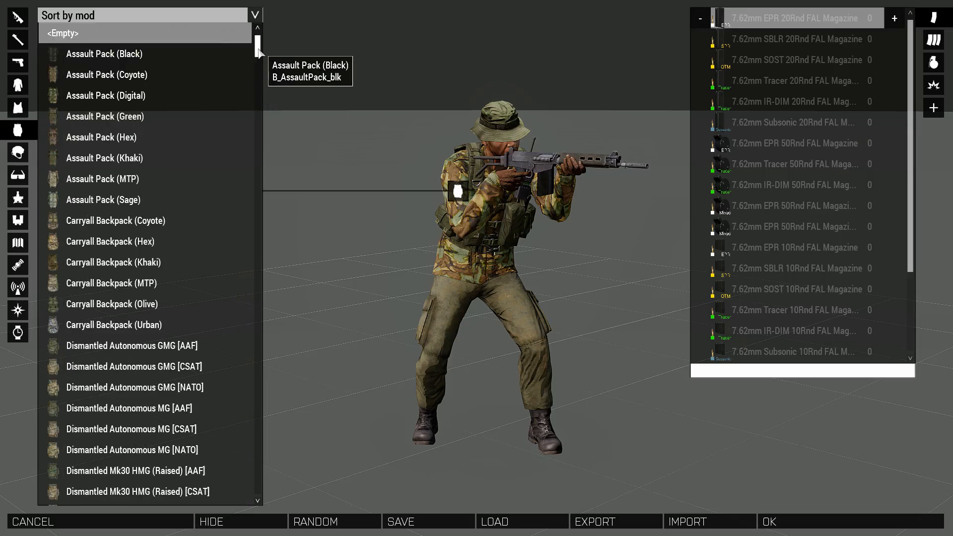
{"action": "left_click_drag", "start_coordinate": [258, 52], "coordinate": [259, 88]}
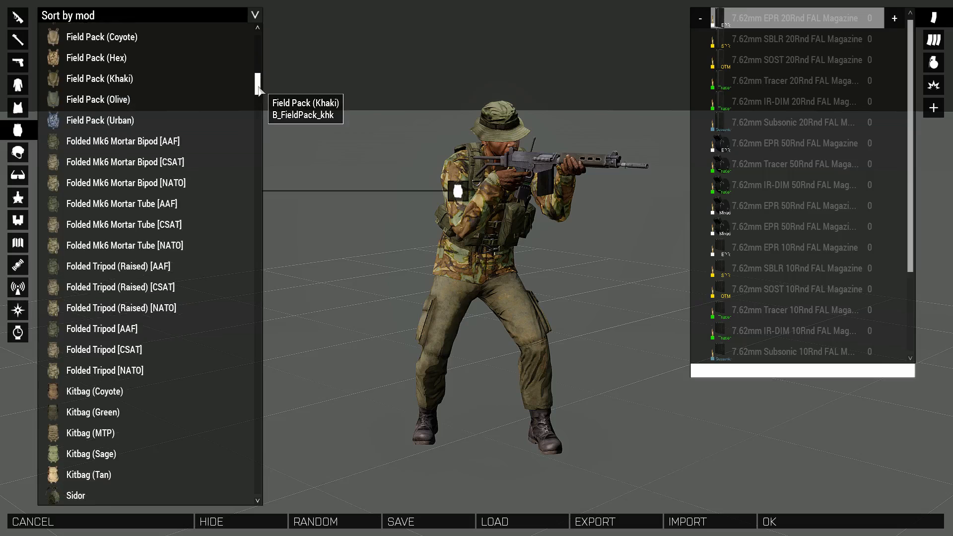
{"action": "left_click", "coordinate": [122, 100]}
{"action": "left_click_drag", "start_coordinate": [332, 308], "coordinate": [528, 258]}
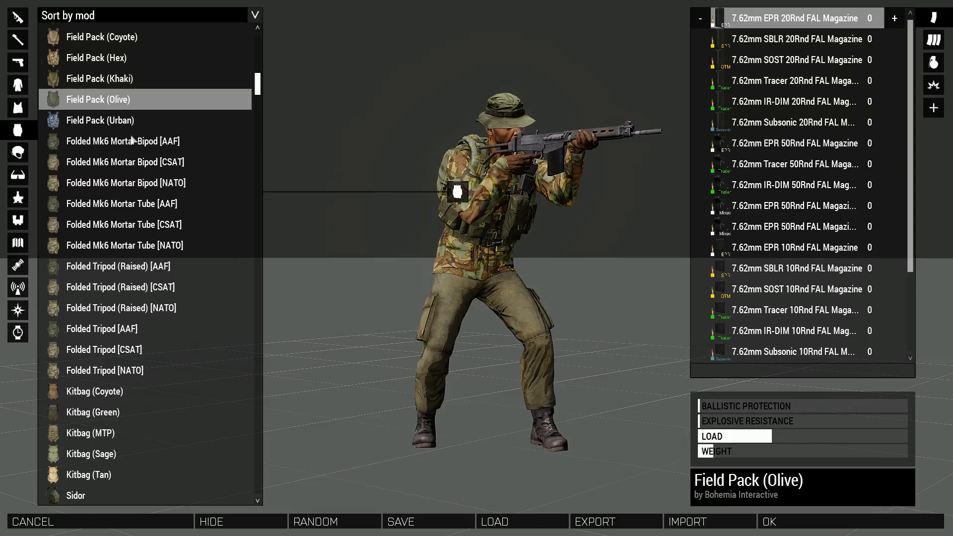
Give the insurgent Aviator Glasses as facewear.
{"action": "left_click", "coordinate": [20, 177]}
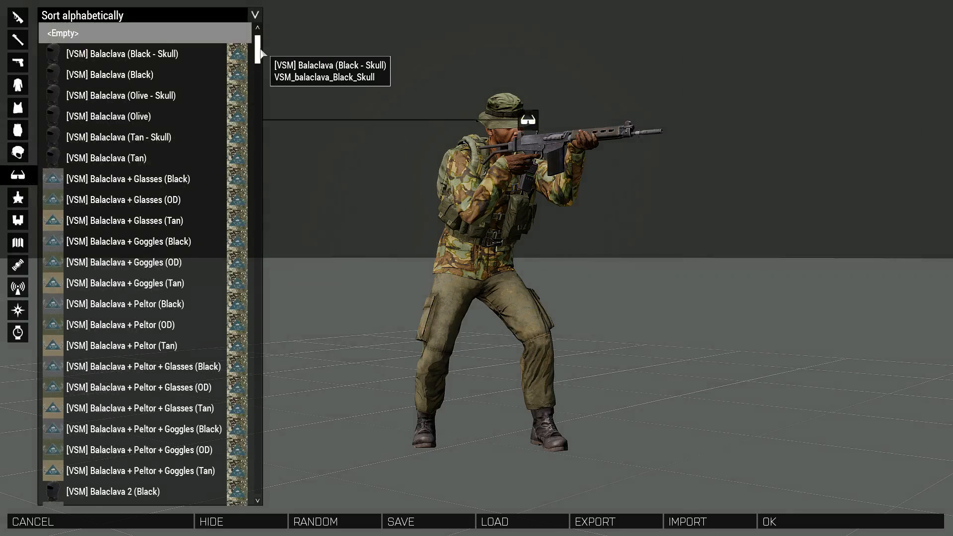
{"action": "left_click_drag", "start_coordinate": [256, 55], "coordinate": [251, 189]}
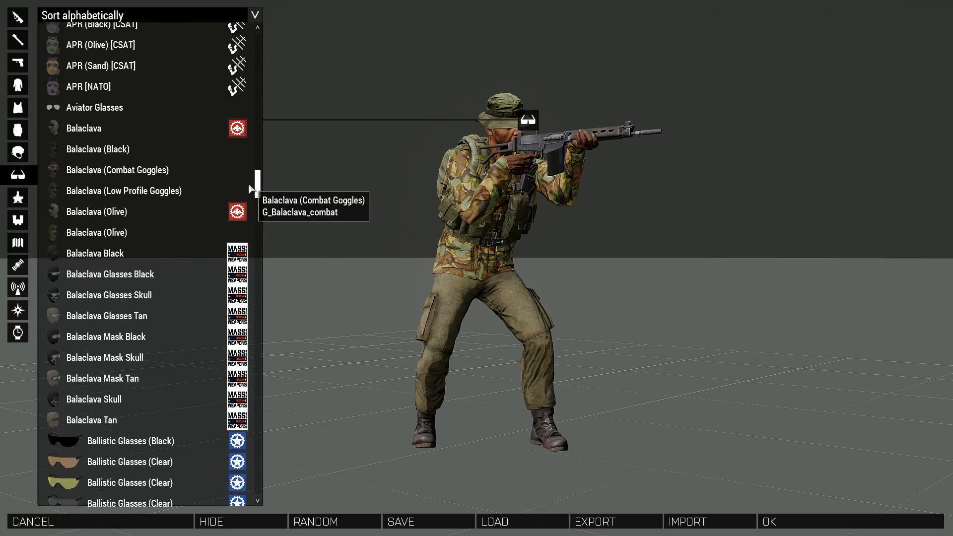
{"action": "left_click", "coordinate": [97, 109]}
{"action": "left_click_drag", "start_coordinate": [339, 345], "coordinate": [403, 357]}
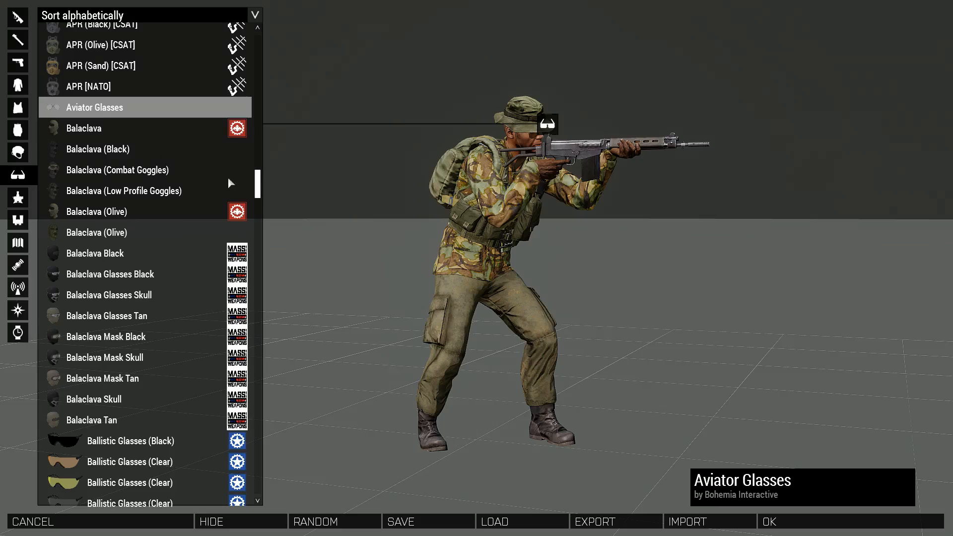
Fill the vest with 7.62mm Tracer 20Rnd FAL magazines, two BR M75 grenades and two AN-M8HC White Smoke grenades.
{"action": "left_click", "coordinate": [16, 107]}
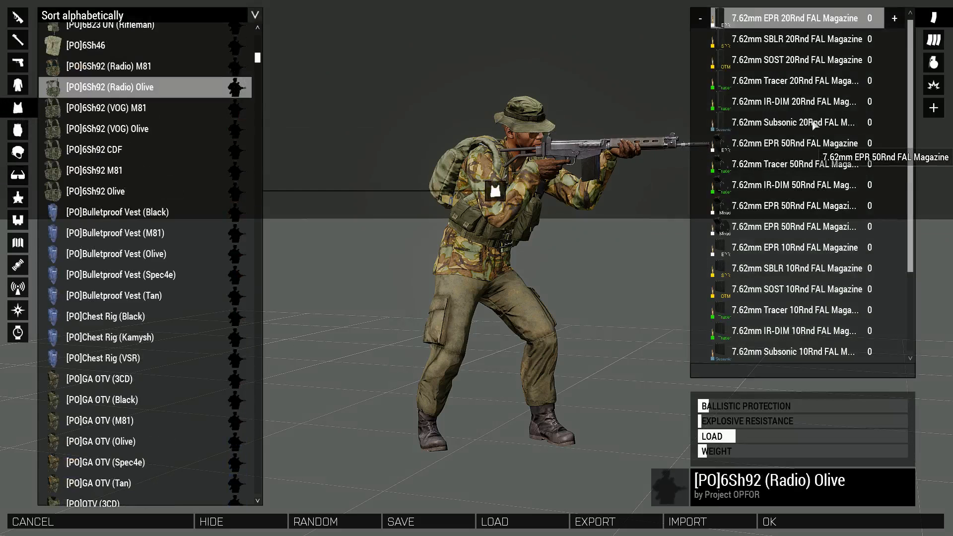
{"action": "left_click", "coordinate": [804, 80]}
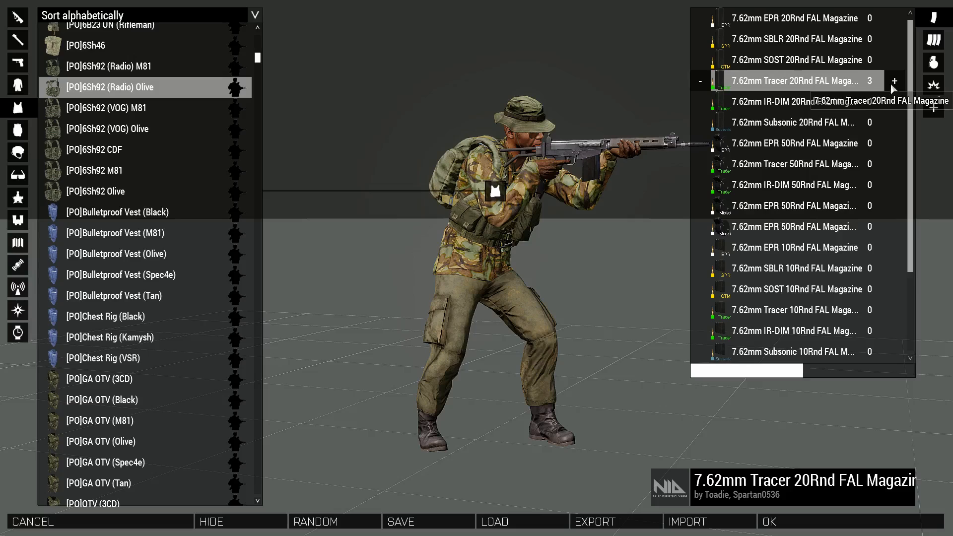
{"action": "left_click", "coordinate": [934, 62]}
{"action": "left_click", "coordinate": [880, 60]}
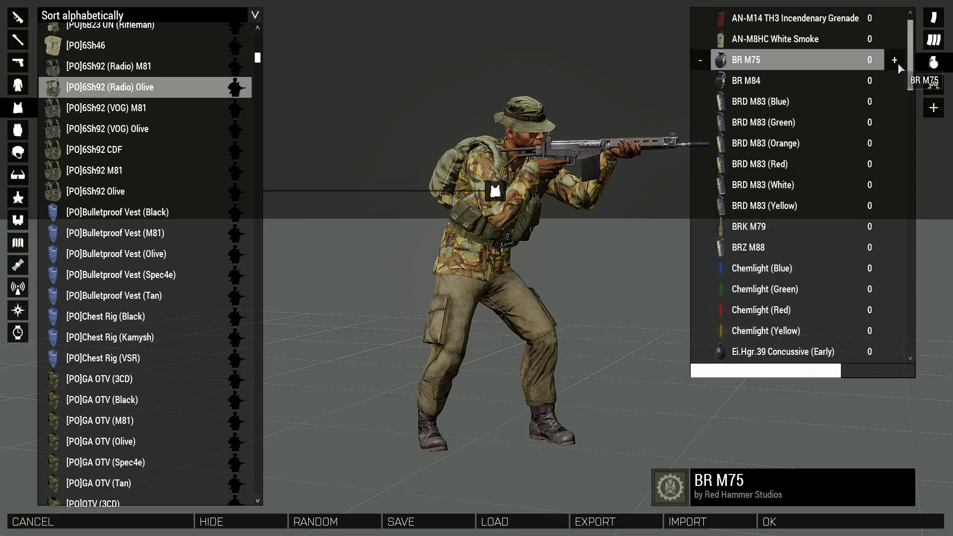
{"action": "left_click", "coordinate": [894, 42]}
{"action": "left_click", "coordinate": [894, 40]}
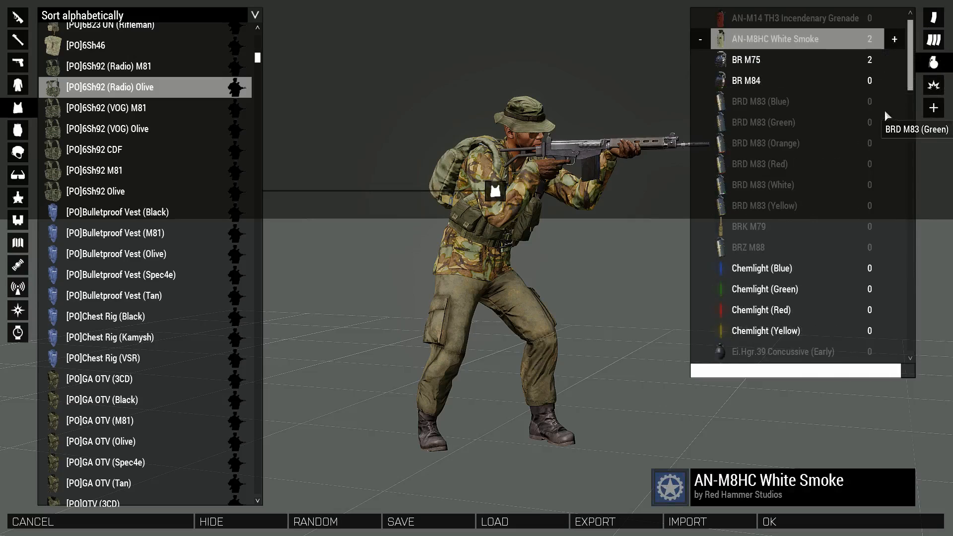
Pack the backpack with four 7.62mm SOST 20Rnd FAL magazines, one Claymore Charge and two First Aid Kits, and apply the loadout.
{"action": "left_click", "coordinate": [25, 128]}
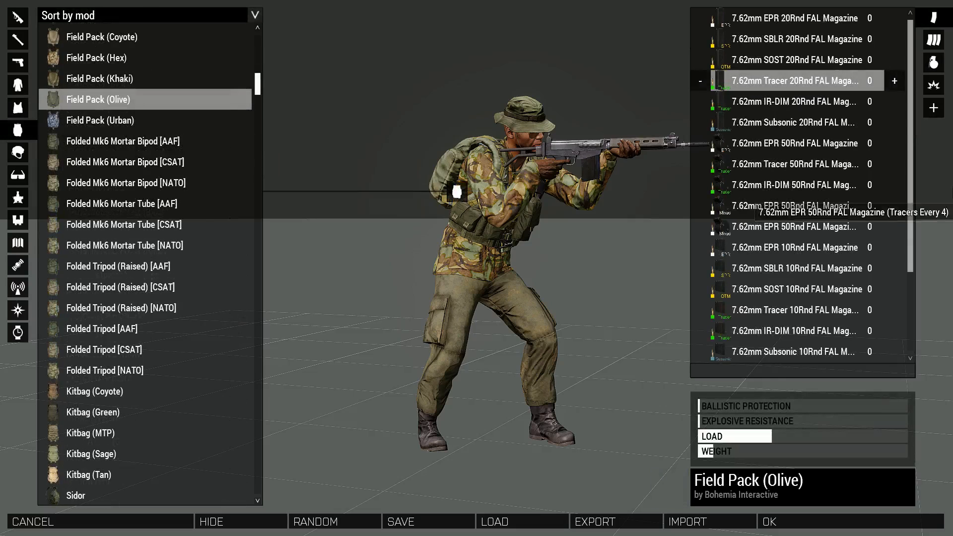
{"action": "left_click", "coordinate": [823, 67]}
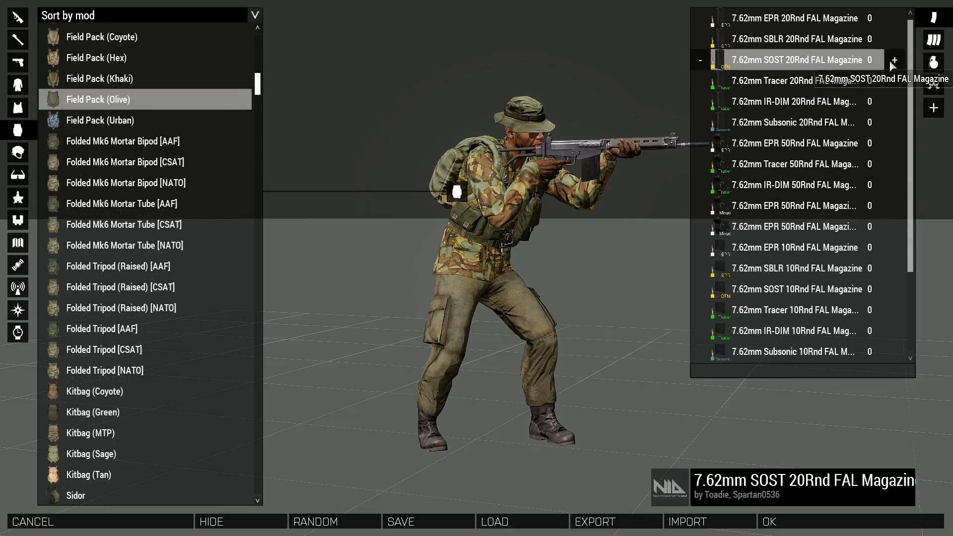
{"action": "left_click", "coordinate": [933, 85]}
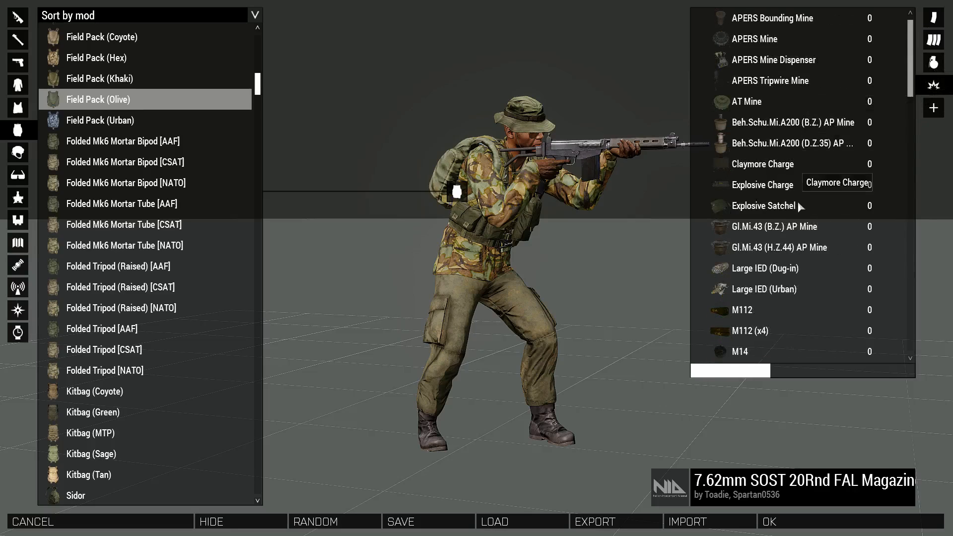
{"action": "left_click", "coordinate": [879, 166]}
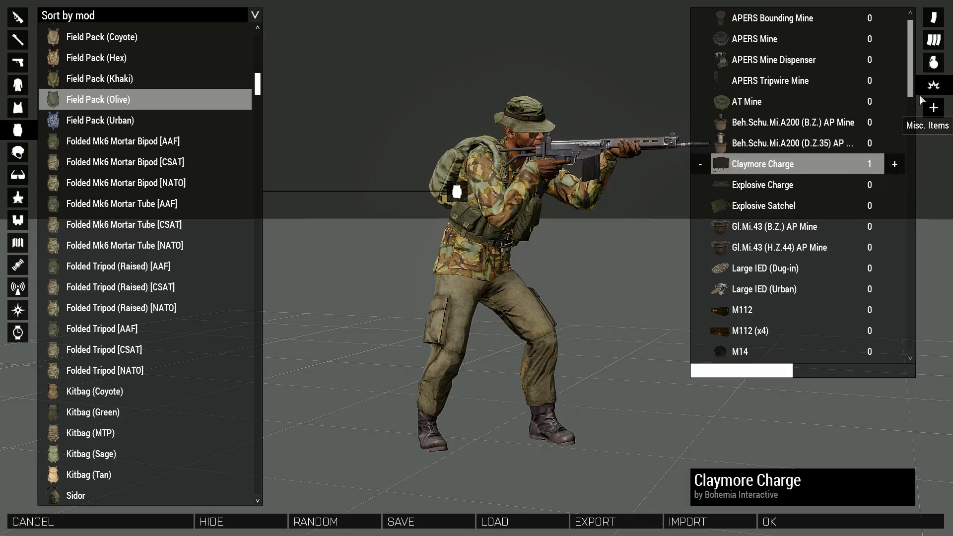
{"action": "left_click", "coordinate": [934, 107]}
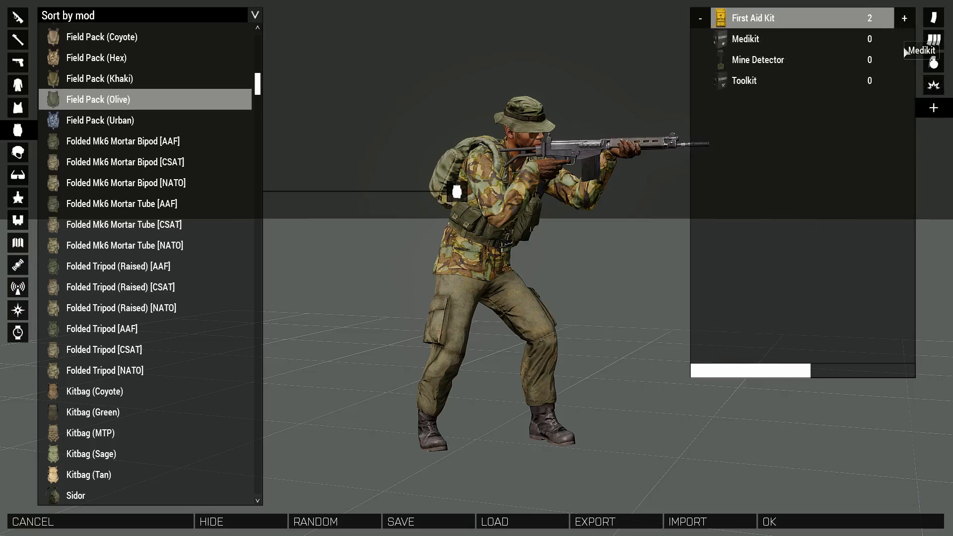
{"action": "left_click", "coordinate": [934, 40]}
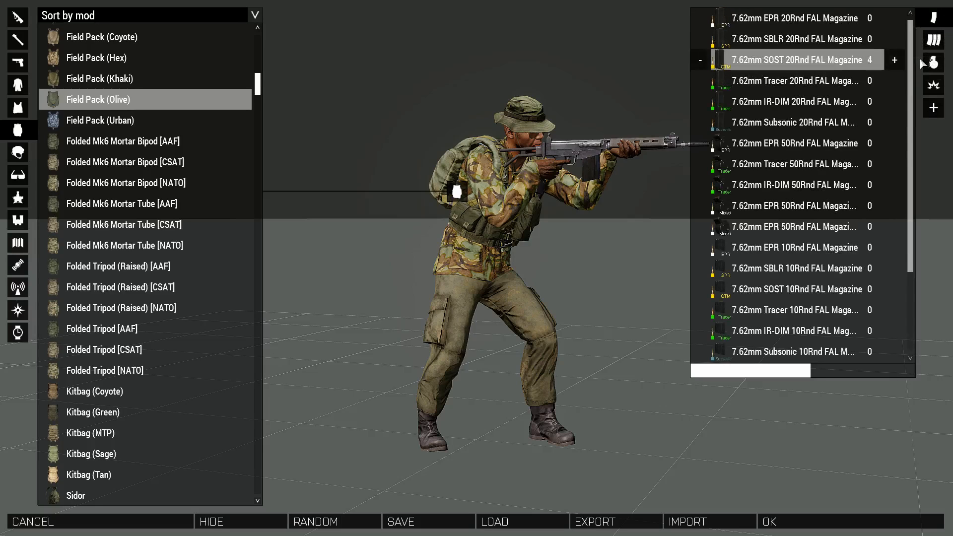
{"action": "left_click", "coordinate": [934, 63]}
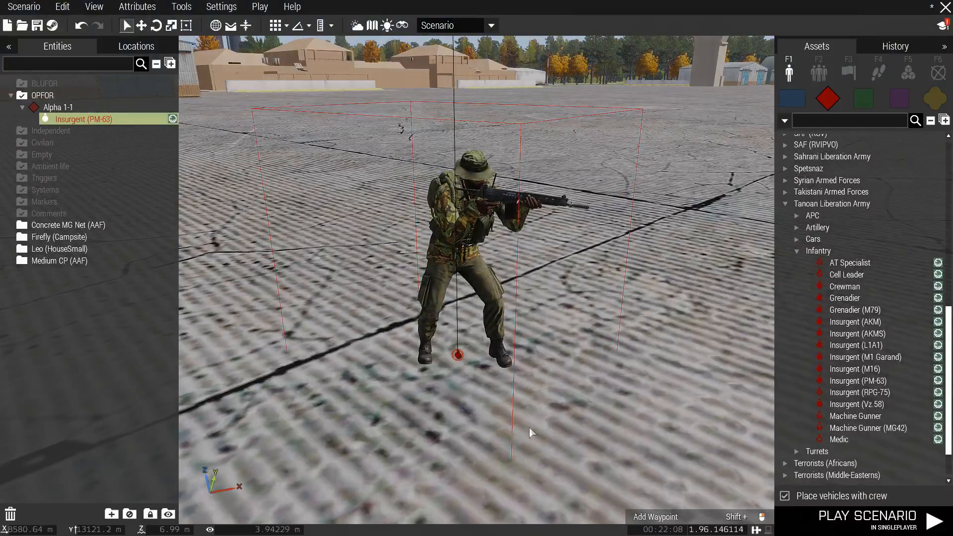
Examine the re-equipped insurgent on the tarmac from the side, including his glasses, vest and backpack.
{"action": "mouse_move", "coordinate": [529, 428]}
{"action": "right_mouse_down"}
{"action": "mouse_move", "coordinate": [523, 406]}
{"action": "mouse_move", "coordinate": [501, 412]}
{"action": "right_mouse_up"}
{"action": "mouse_move", "coordinate": [528, 383]}
{"action": "right_mouse_down"}
{"action": "mouse_move", "coordinate": [552, 396]}
{"action": "mouse_move", "coordinate": [562, 368]}
{"action": "mouse_move", "coordinate": [325, 386]}
{"action": "right_mouse_up"}
{"action": "key", "text": "w"}
{"action": "key", "text": "d"}
{"action": "key", "text": "s"}
{"action": "key", "text": "d"}
{"action": "key", "text": "s"}
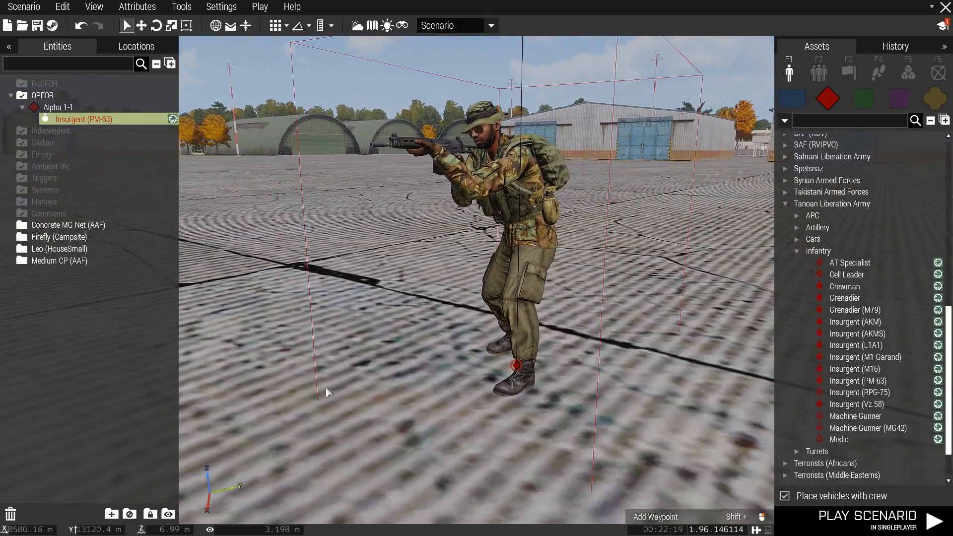
{"action": "key", "text": "w"}
{"action": "right_click_drag", "start_coordinate": [324, 388], "coordinate": [320, 422]}
{"action": "key", "text": "s"}
{"action": "key", "text": "a"}
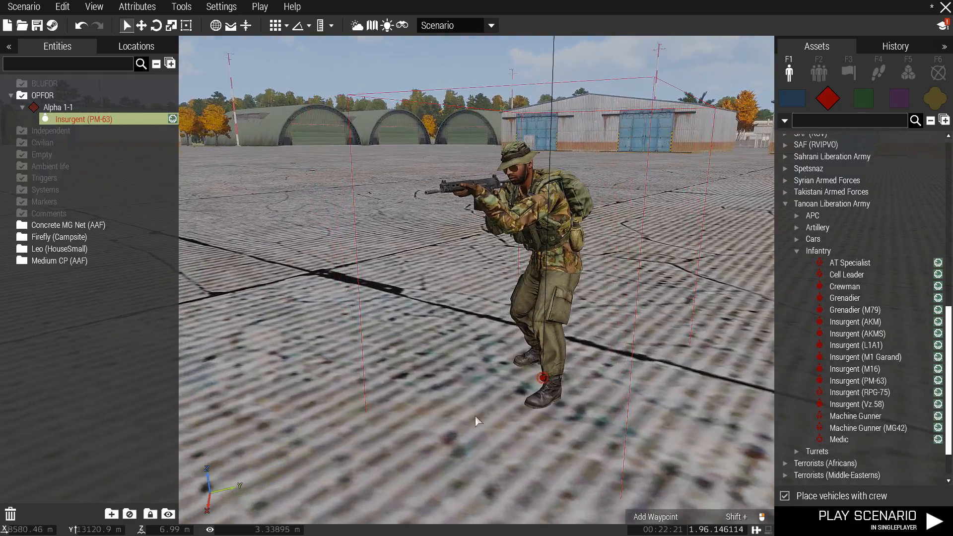
Start saving the insurgent as a new custom composition titled Tropical Squad Leader.
{"action": "right_click", "coordinate": [542, 379]}
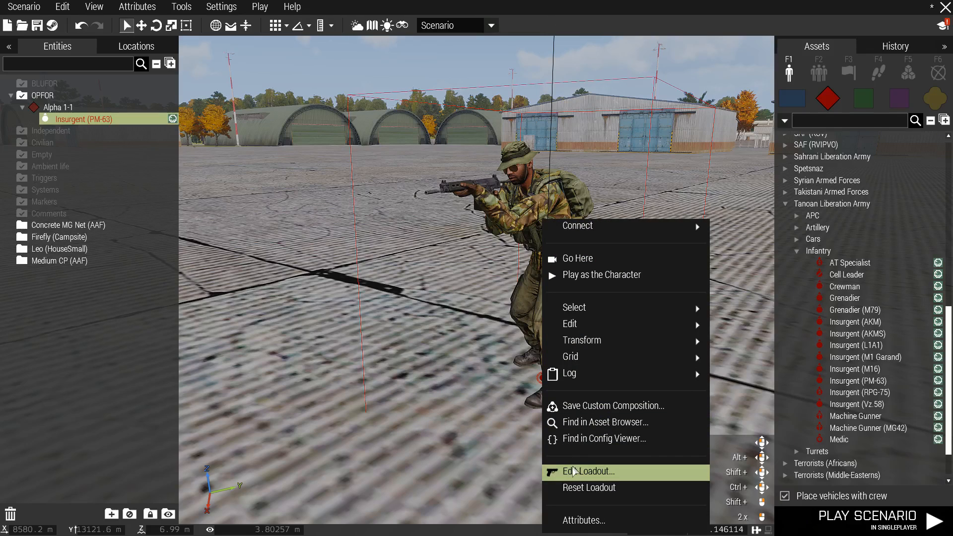
{"action": "left_click", "coordinate": [586, 406]}
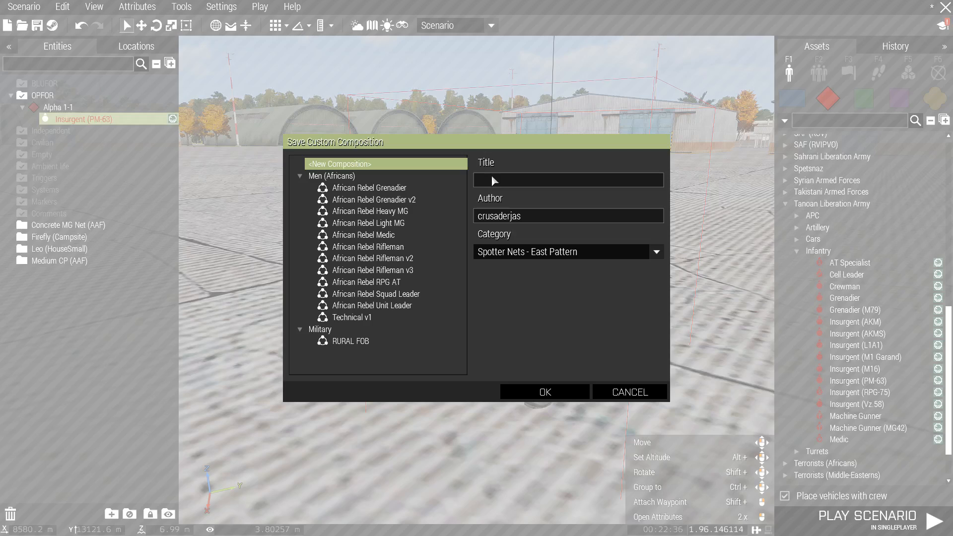
{"action": "type", "text": "Tropical Squad Leader"}
Assign the composition to the Men (Pacific) category and save it.
{"action": "left_click", "coordinate": [656, 253]}
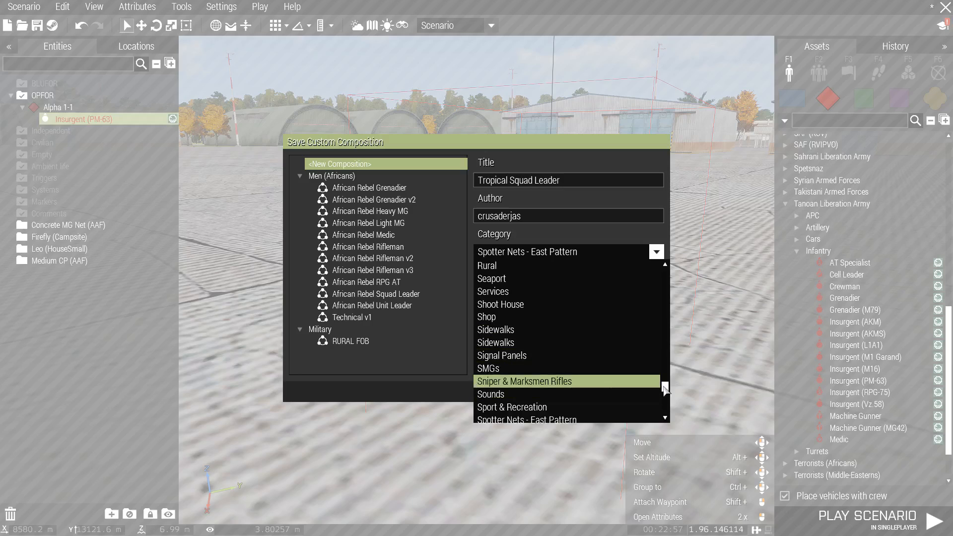
{"action": "left_click_drag", "start_coordinate": [665, 388], "coordinate": [665, 366]}
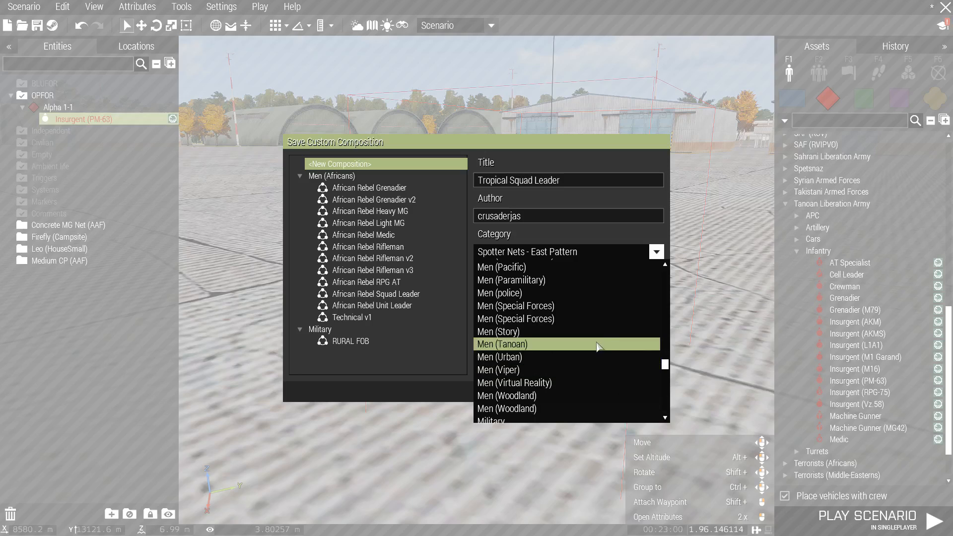
{"action": "scroll", "coordinate": [556, 351], "scroll_direction": "up", "scroll_amount": 3}
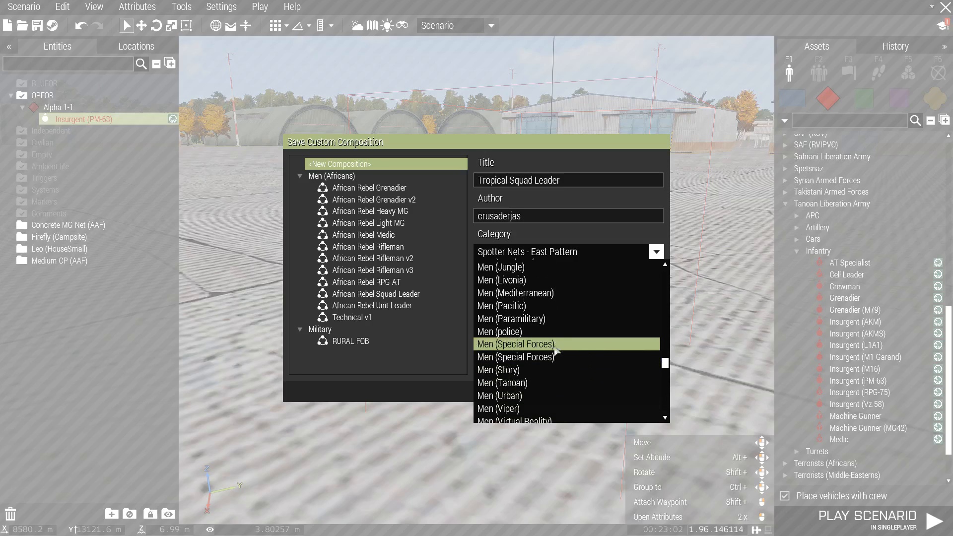
{"action": "left_click", "coordinate": [537, 307]}
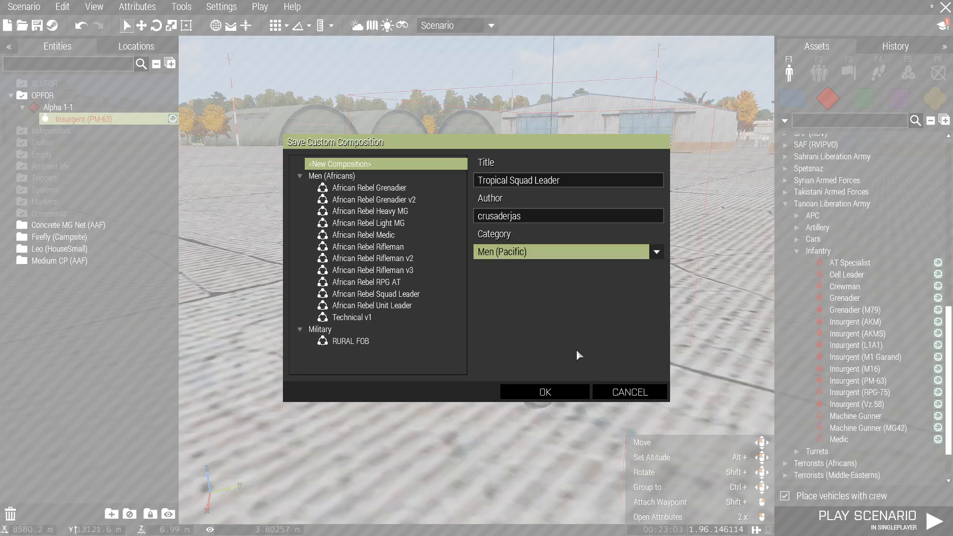
{"action": "left_click", "coordinate": [561, 394]}
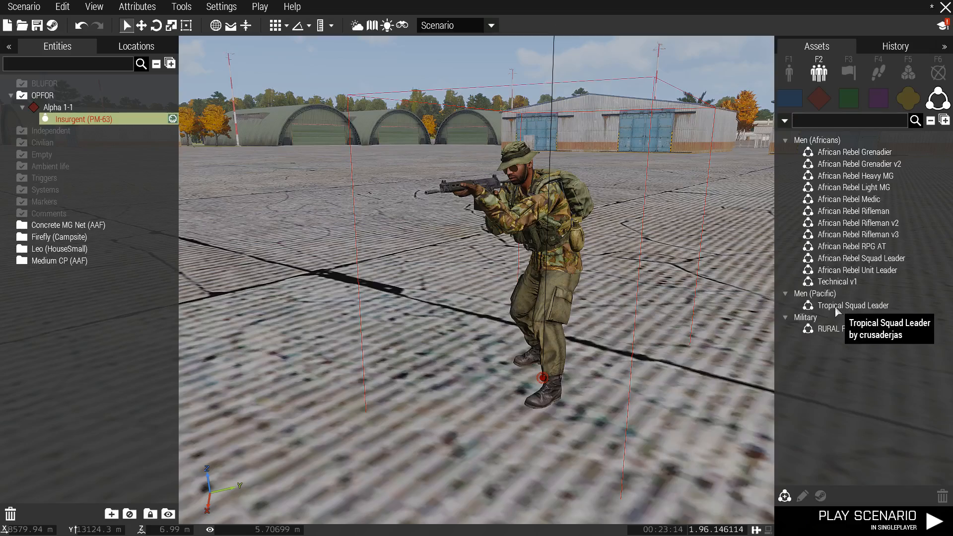
View the customised insurgent from the front.
{"action": "right_click_drag", "start_coordinate": [419, 368], "coordinate": [510, 382]}
{"action": "key", "text": "a"}
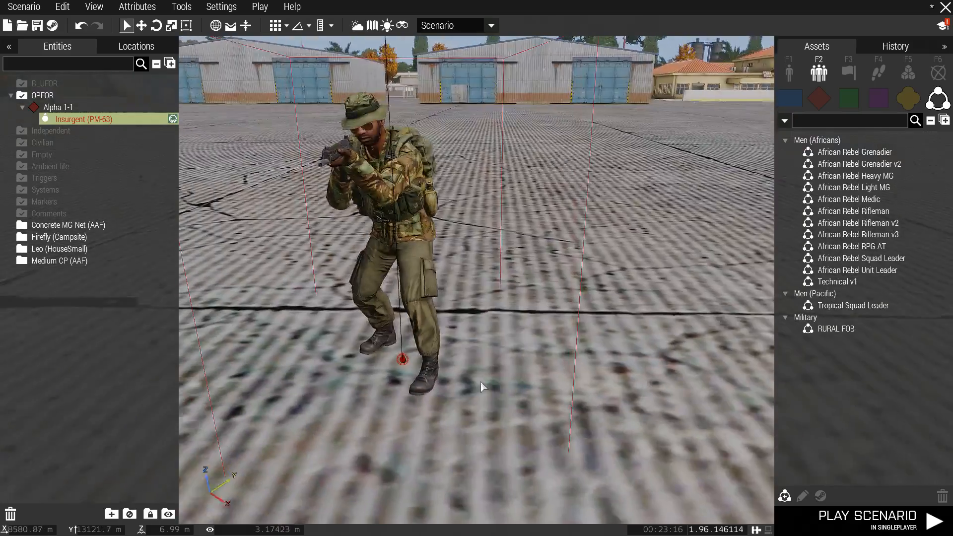
Delete the customised insurgent from the tarmac.
{"action": "key", "text": "a"}
{"action": "key", "text": "s"}
{"action": "key", "text": "q"}
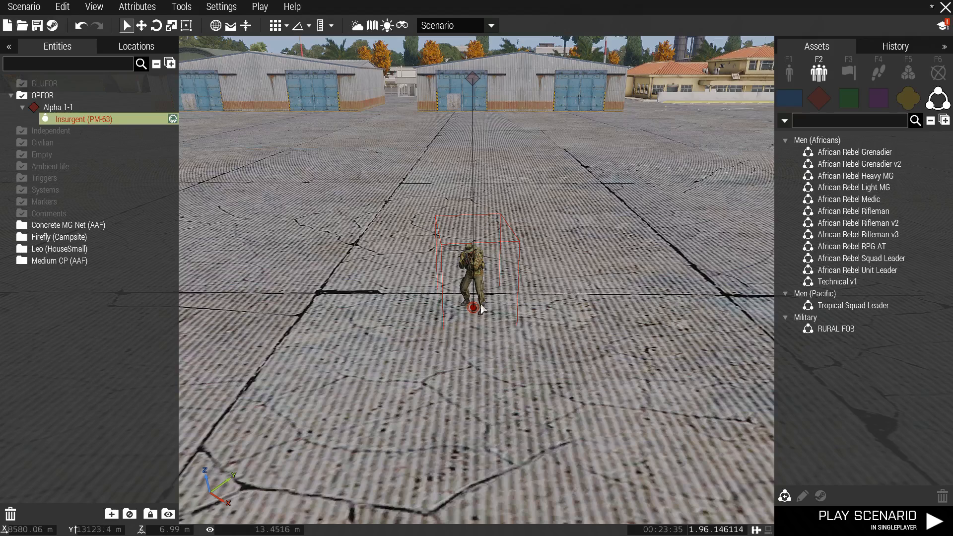
{"action": "key", "text": "Delete"}
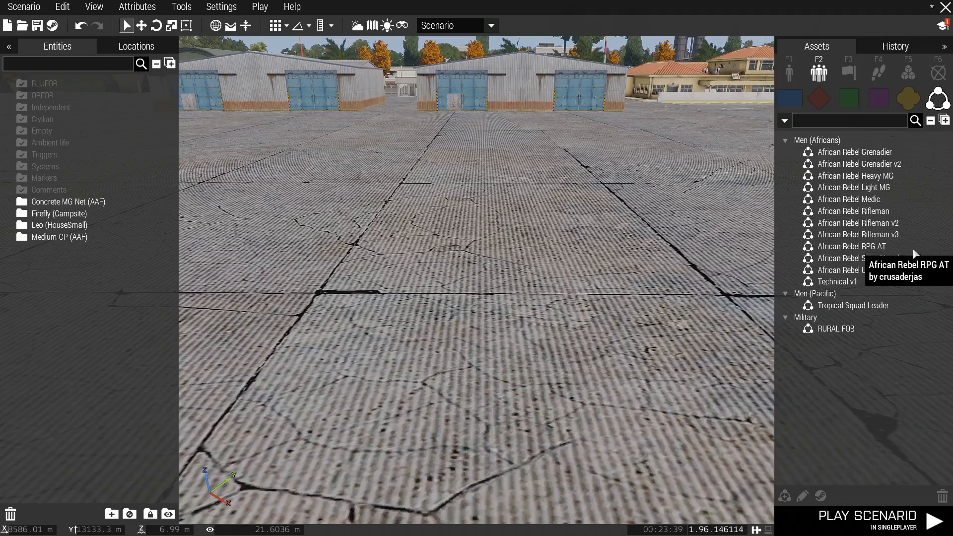
Place the African Rebel Squad Leader custom composition on the tarmac and view its loadout up close.
{"action": "left_click", "coordinate": [794, 259]}
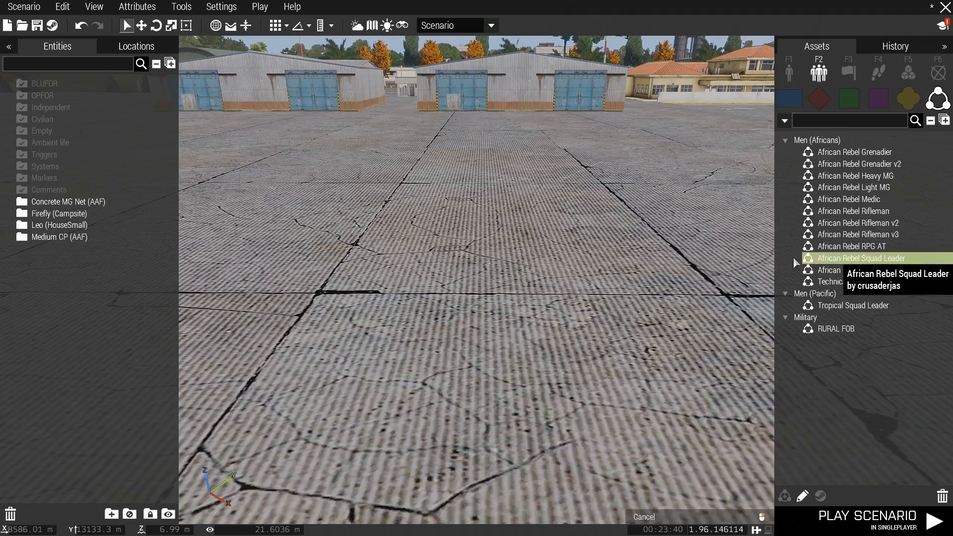
{"action": "left_click", "coordinate": [405, 343]}
{"action": "key", "text": "w"}
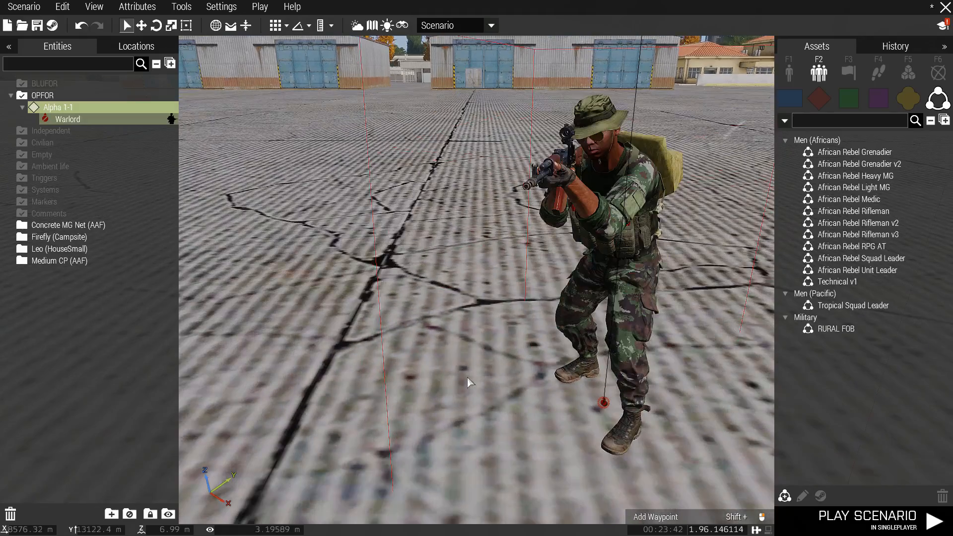
{"action": "key", "text": "d"}
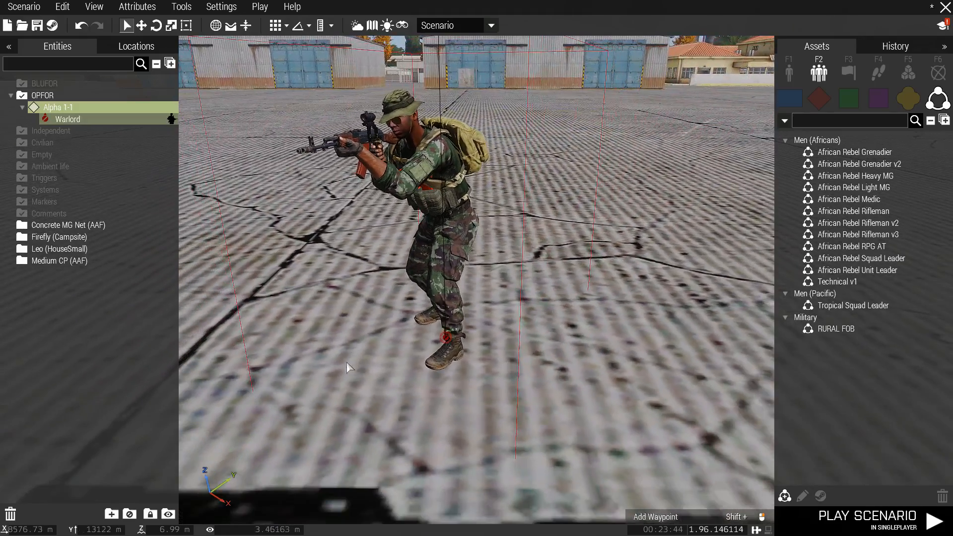
{"action": "key", "text": "s"}
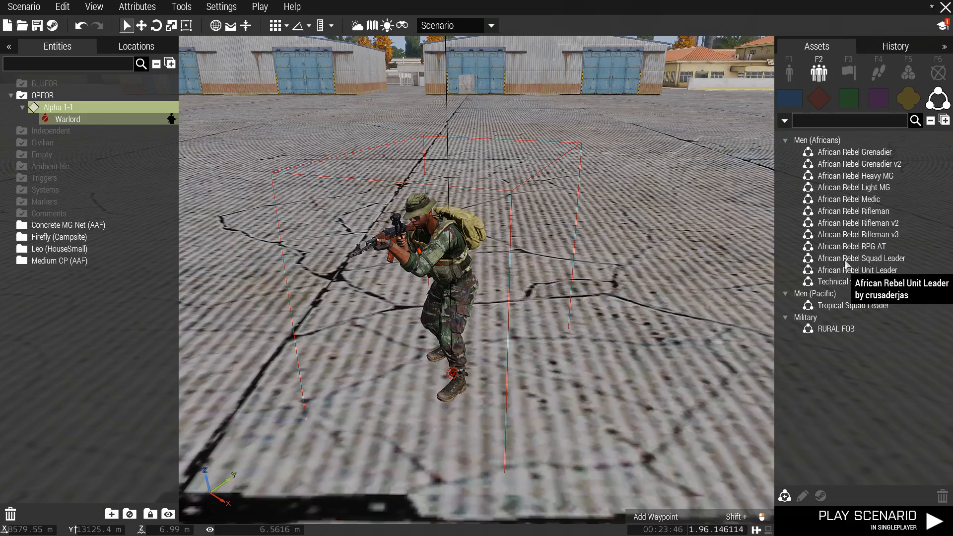
Place the African Rebel RPG AT composition beside the squad leader and view its loadout.
{"action": "left_click", "coordinate": [846, 247]}
{"action": "left_click", "coordinate": [618, 342]}
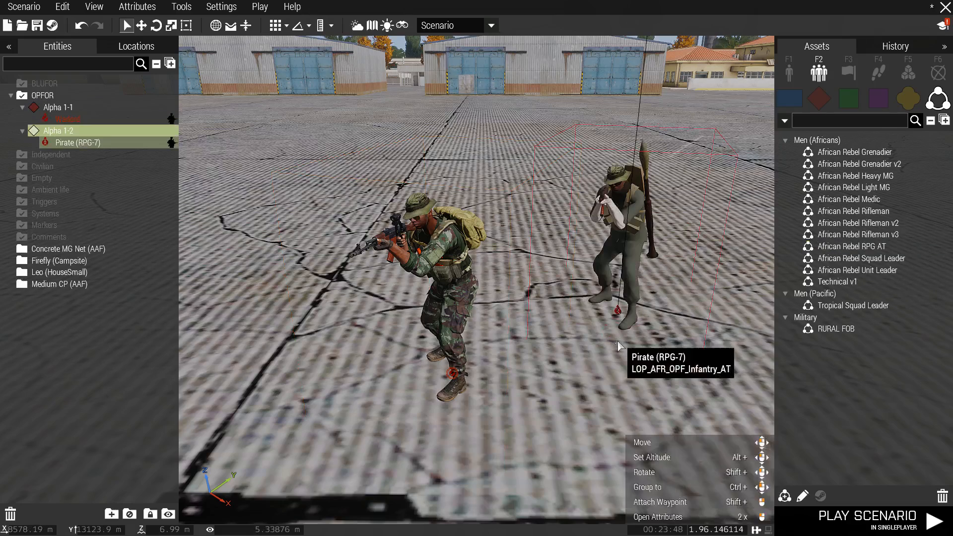
{"action": "key", "text": "w"}
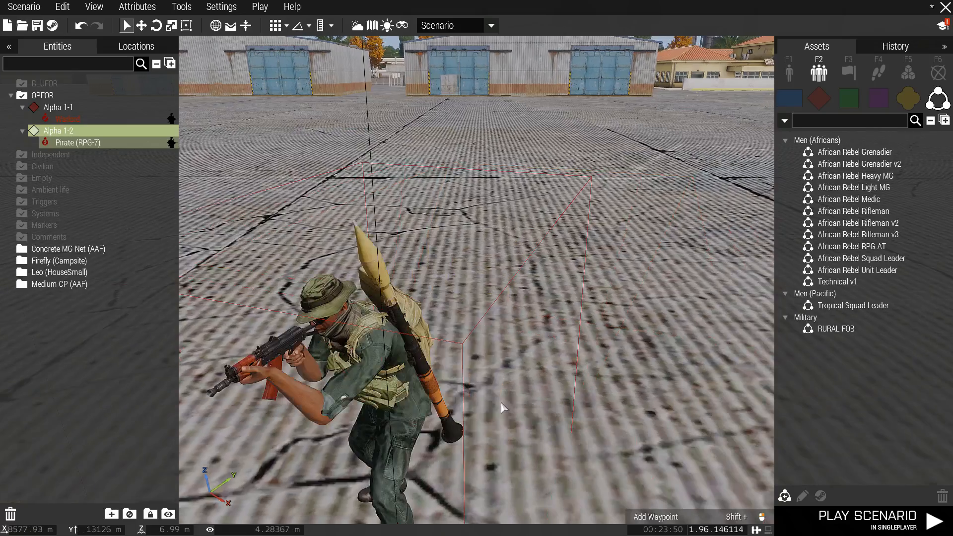
{"action": "key", "text": "s"}
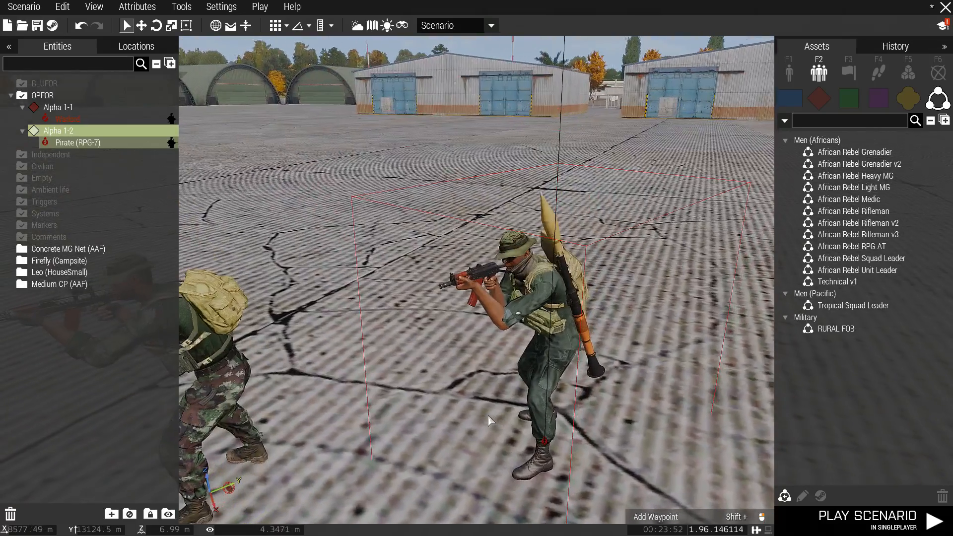
{"action": "key", "text": "s"}
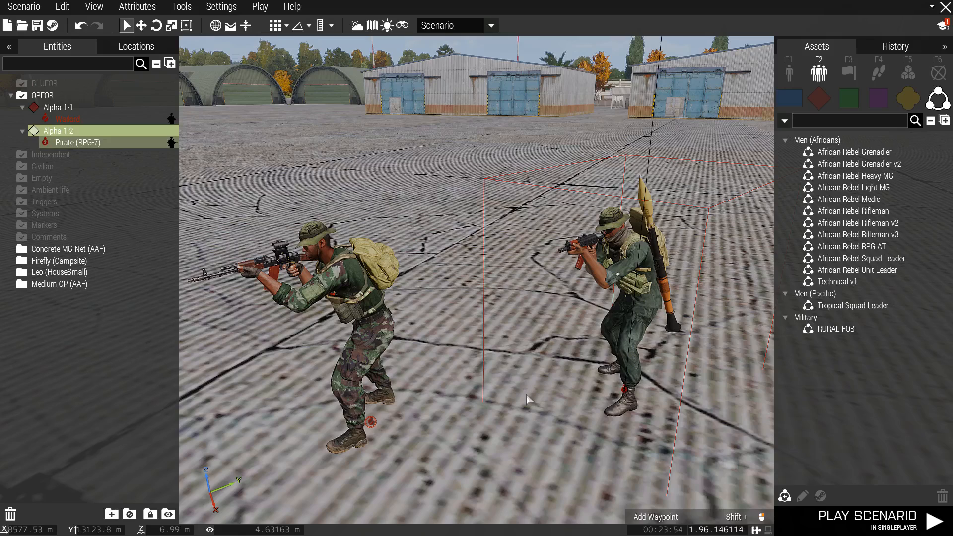
Add the African Rebel Rifleman v2 and African Rebel Rifleman v3 compositions behind the squad leader and RPG soldier.
{"action": "left_click", "coordinate": [853, 223]}
{"action": "left_click", "coordinate": [431, 274]}
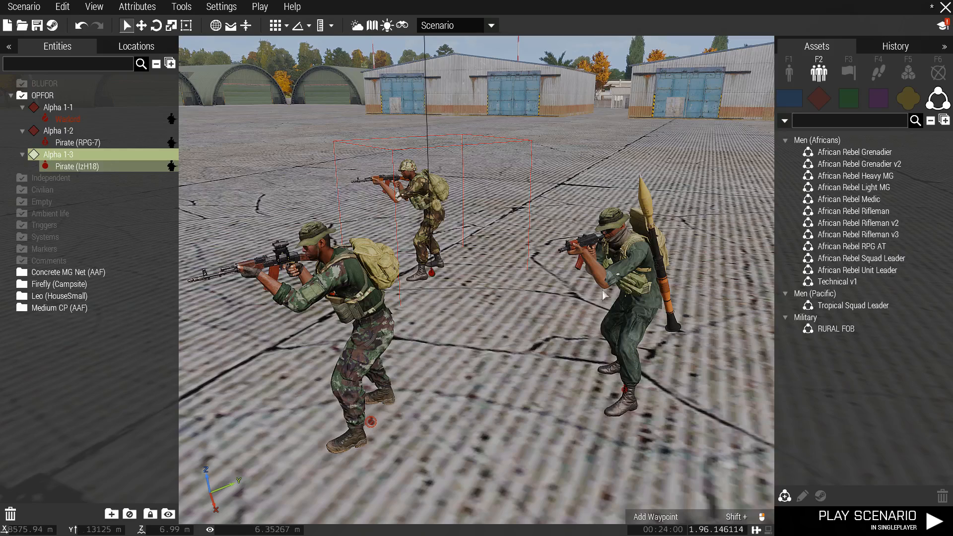
{"action": "left_click", "coordinate": [838, 237]}
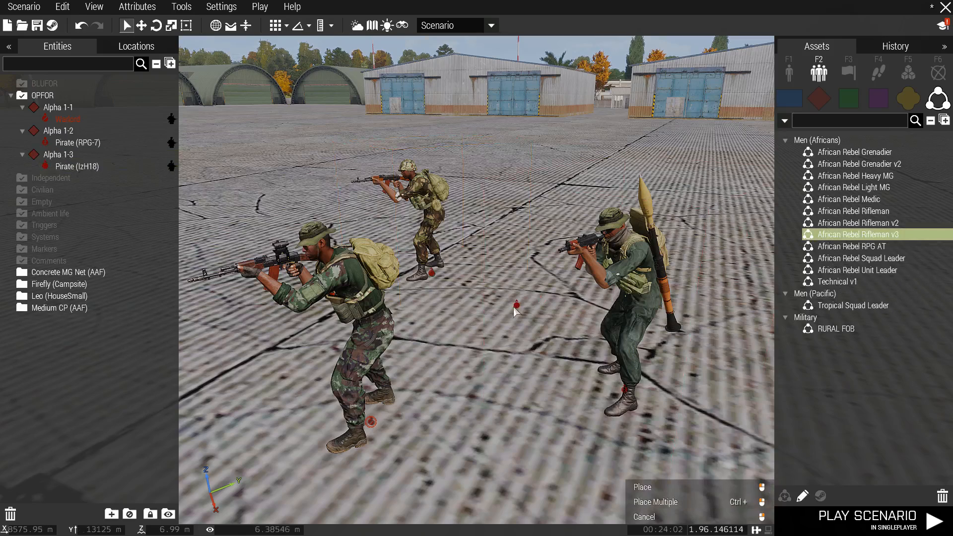
{"action": "left_click", "coordinate": [519, 343]}
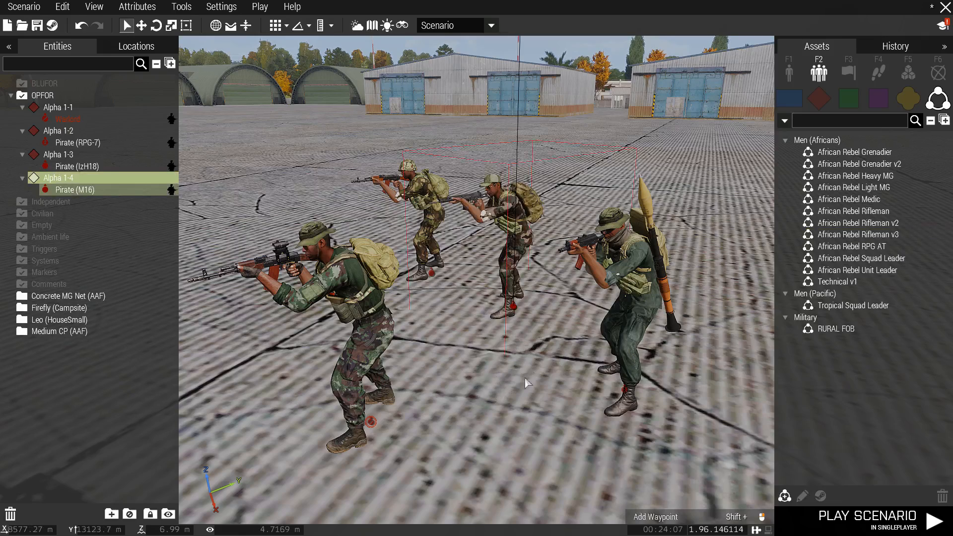
Add the African Rebel Medic and African Rebel Light MG compositions to the squad, in line beside the riflemen.
{"action": "left_click", "coordinate": [844, 199]}
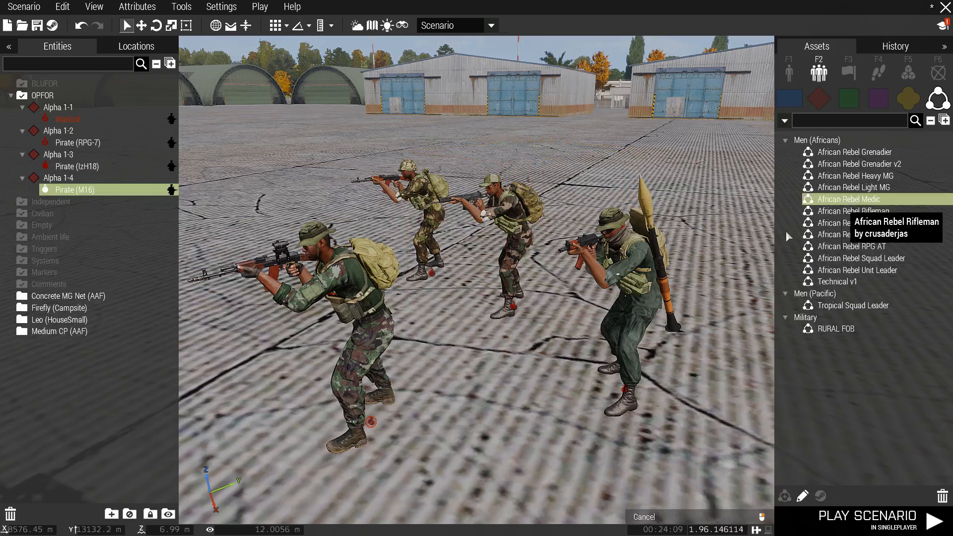
{"action": "key", "text": "a"}
{"action": "left_click", "coordinate": [420, 317]}
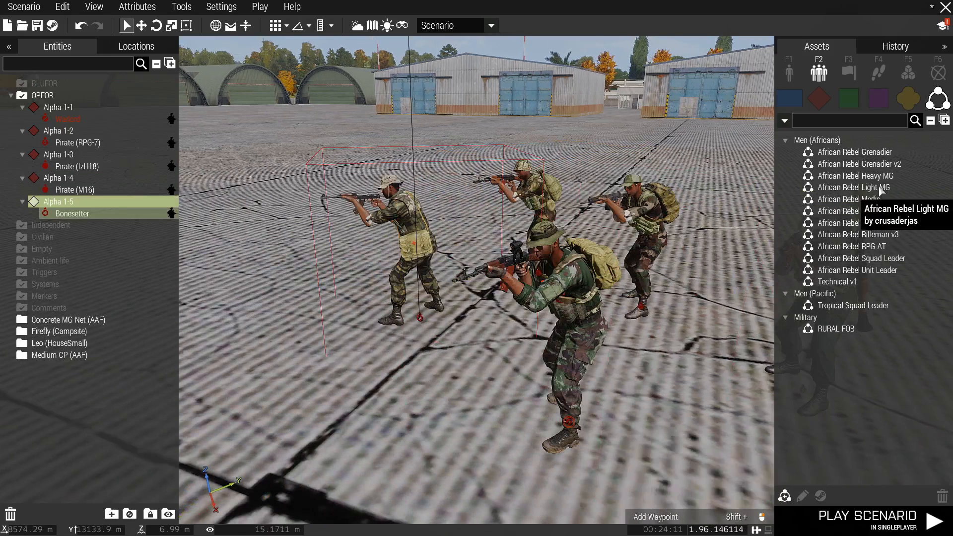
{"action": "left_click", "coordinate": [856, 187]}
{"action": "key", "text": "a"}
{"action": "left_click", "coordinate": [397, 301]}
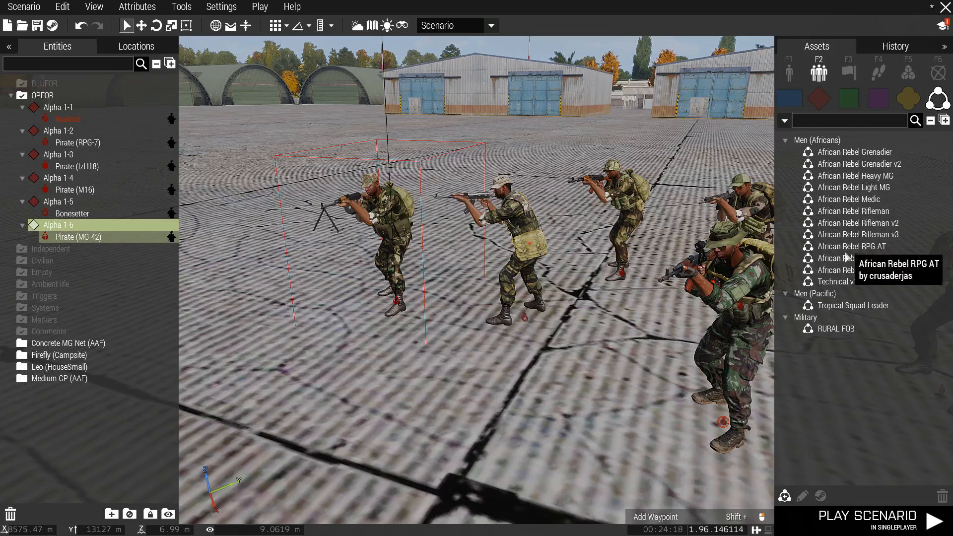
Examine the assembled African rebel squad from several angles and highlight all its members together.
{"action": "key", "text": "s"}
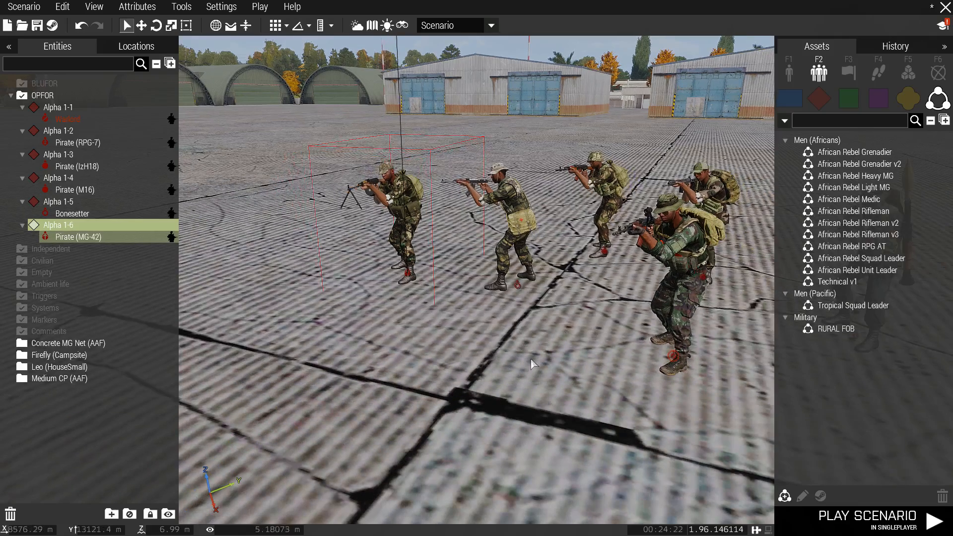
{"action": "right_click_drag", "start_coordinate": [530, 359], "coordinate": [499, 359]}
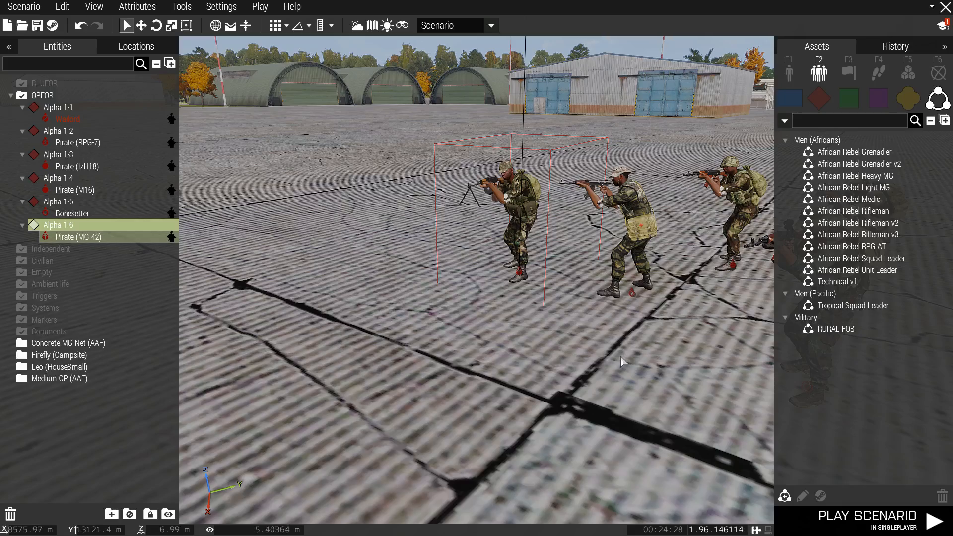
{"action": "right_click_drag", "start_coordinate": [655, 357], "coordinate": [602, 353]}
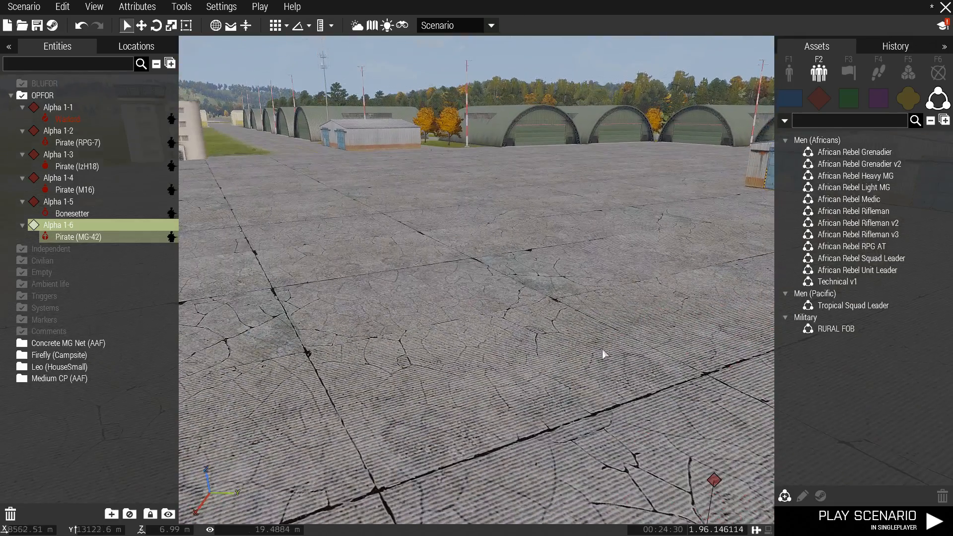
{"action": "right_click_drag", "start_coordinate": [442, 342], "coordinate": [550, 353]}
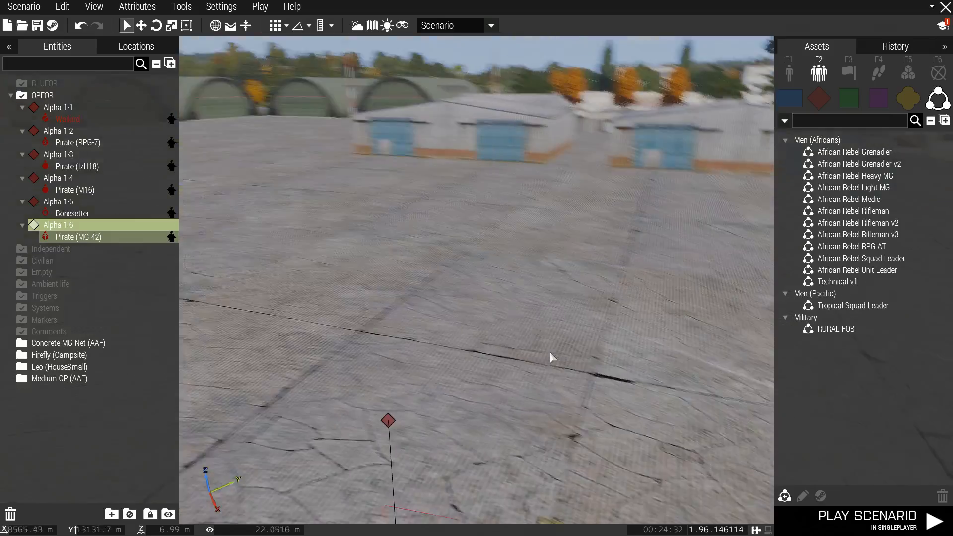
{"action": "right_click_drag", "start_coordinate": [312, 354], "coordinate": [360, 359]}
{"action": "key", "text": "s"}
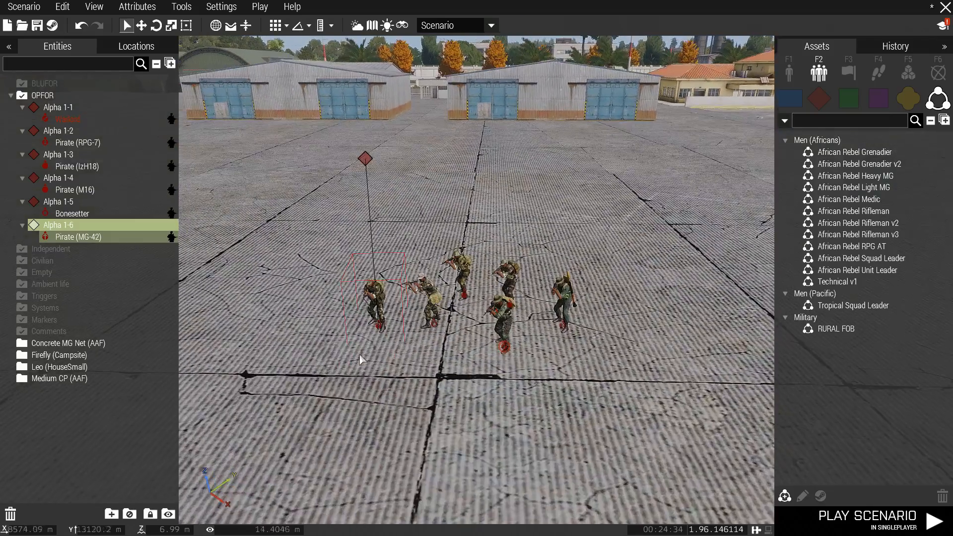
{"action": "left_click_drag", "start_coordinate": [397, 270], "coordinate": [593, 390]}
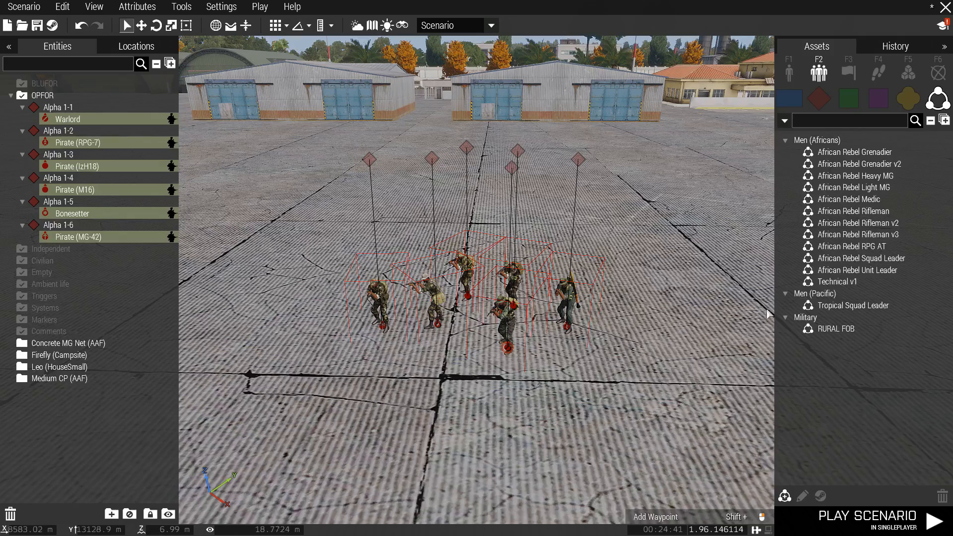
{"action": "left_click", "coordinate": [627, 311]}
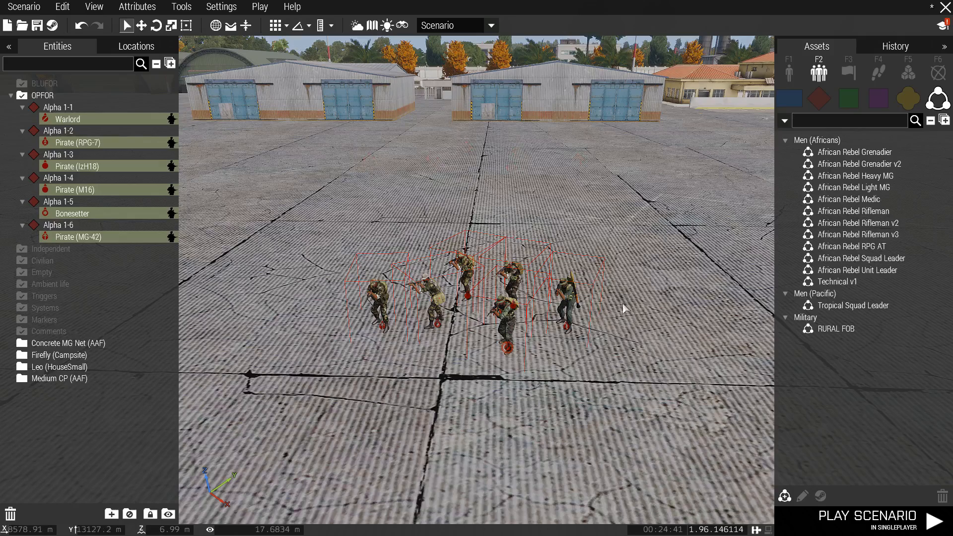
Place the Technical v1 composition on the open tarmac next to the rebel squad.
{"action": "left_click", "coordinate": [837, 281]}
{"action": "key", "text": "a"}
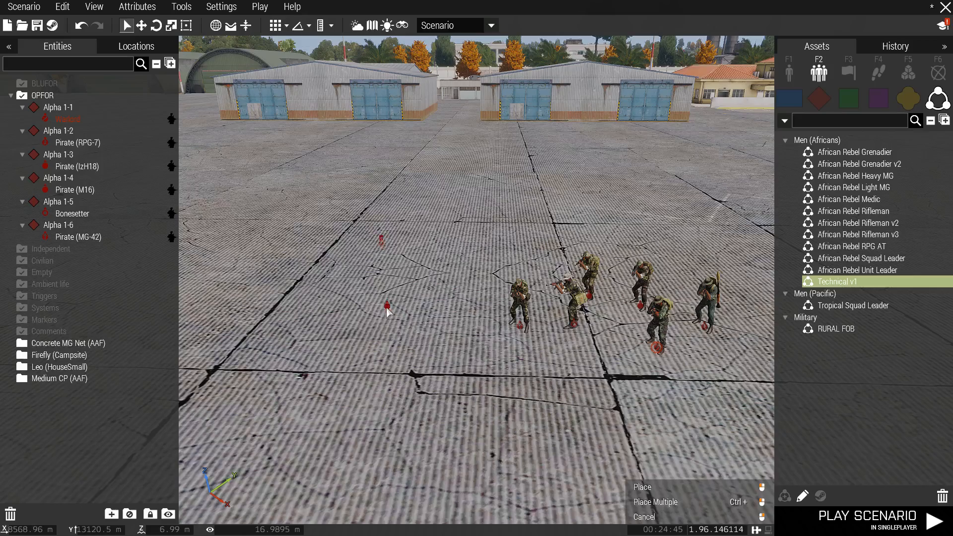
{"action": "left_click", "coordinate": [423, 387]}
{"action": "key", "text": "w"}
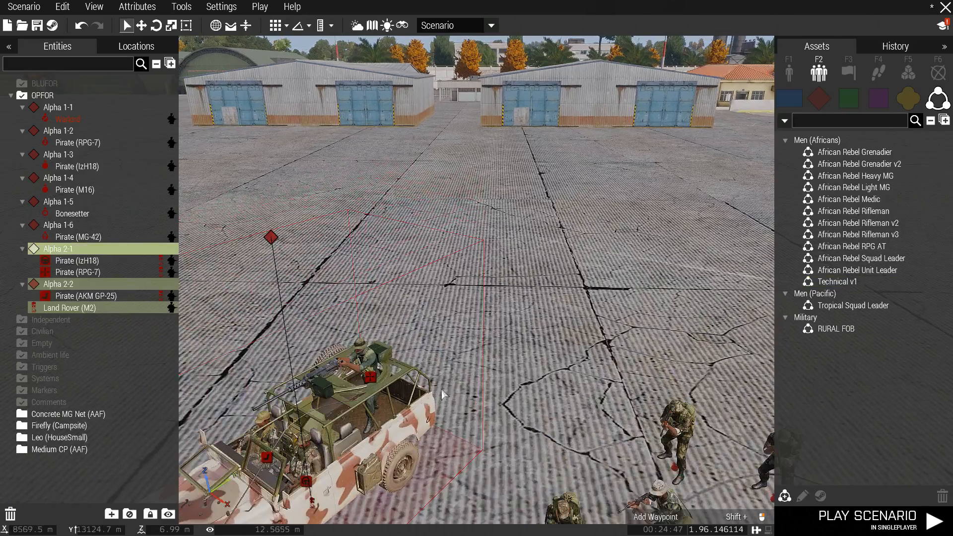
Examine the technical from the side and above, including its mounted gun and crew.
{"action": "key", "text": "z"}
{"action": "key", "text": "a"}
{"action": "key", "text": "w"}
{"action": "key", "text": "w"}
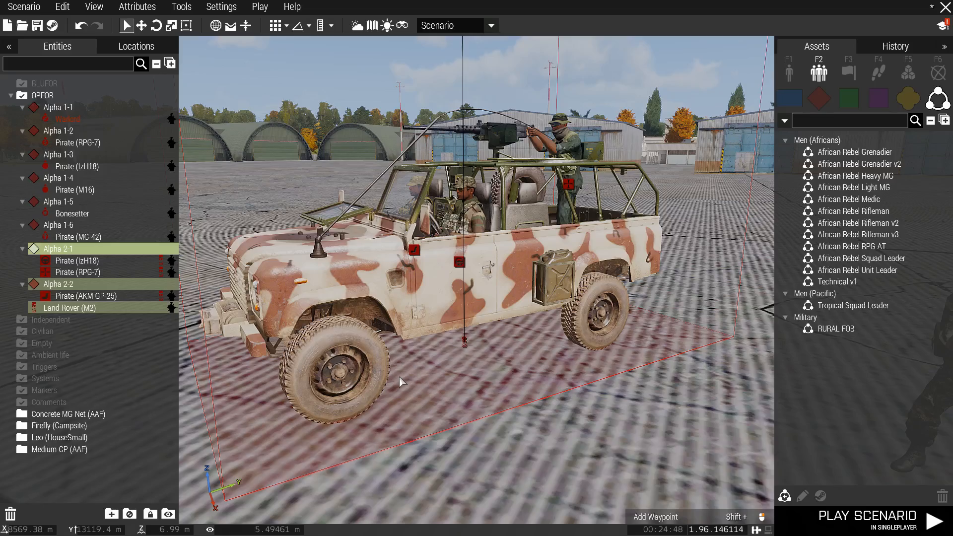
{"action": "key", "text": "q"}
{"action": "key", "text": "s"}
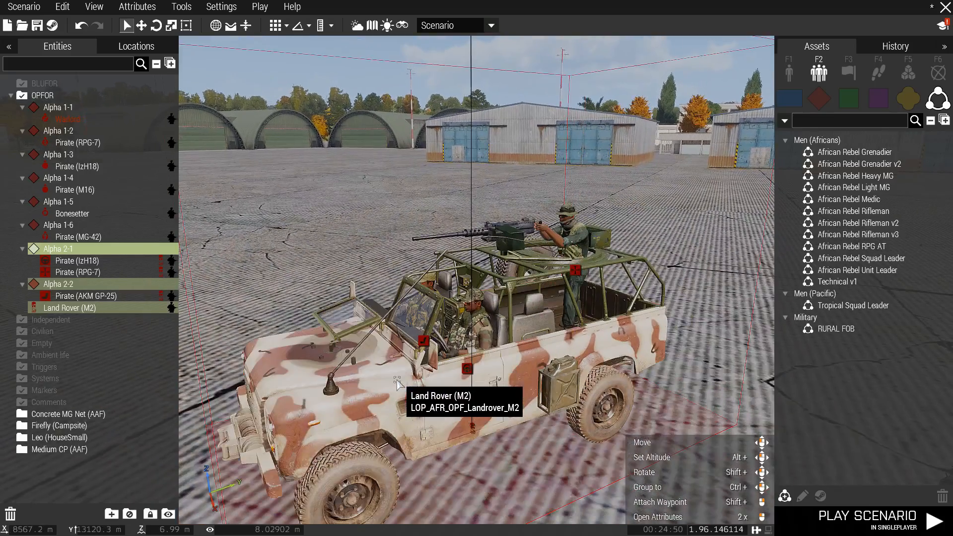
{"action": "key", "text": "s"}
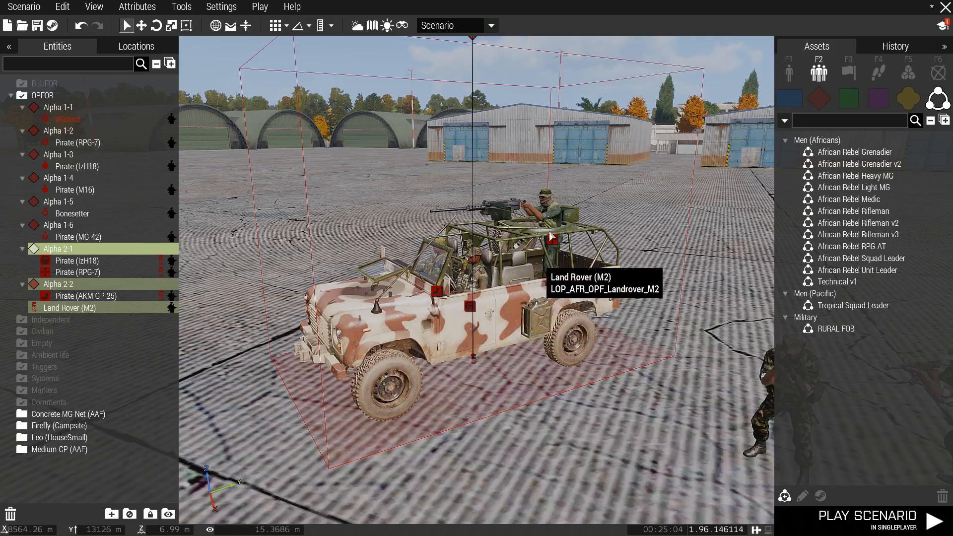
Change the Land Rover's paint scheme to Green in the vehicle appearance editor and apply it.
{"action": "right_click", "coordinate": [474, 364]}
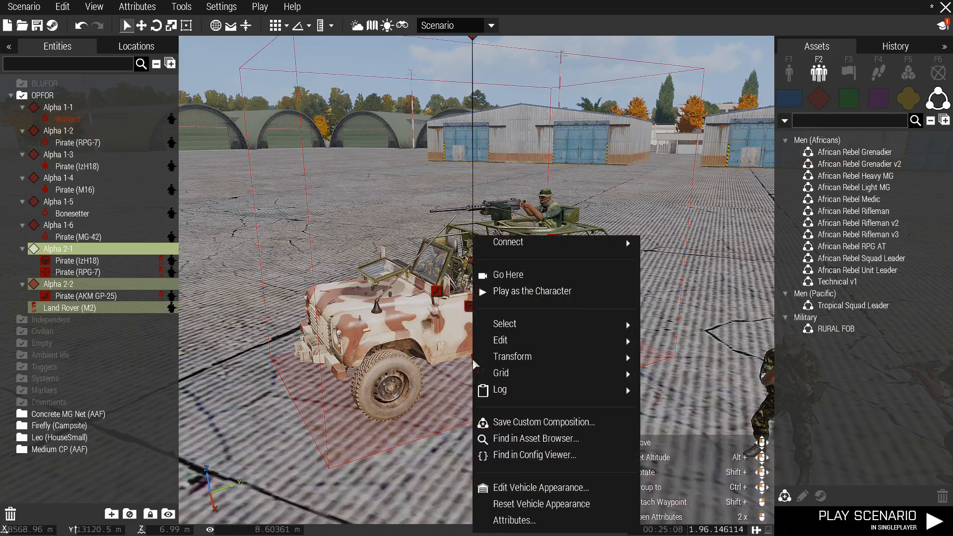
{"action": "left_click", "coordinate": [500, 489]}
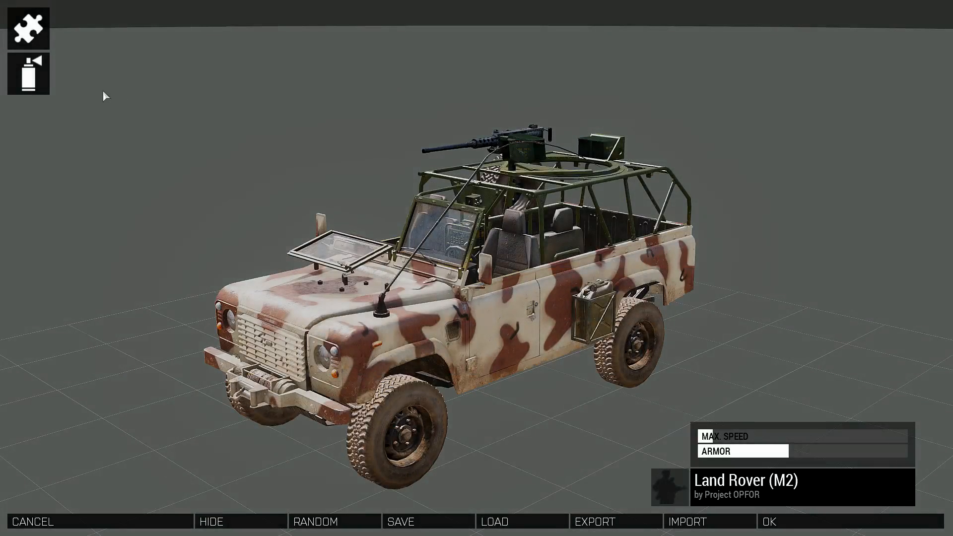
{"action": "left_click", "coordinate": [41, 76]}
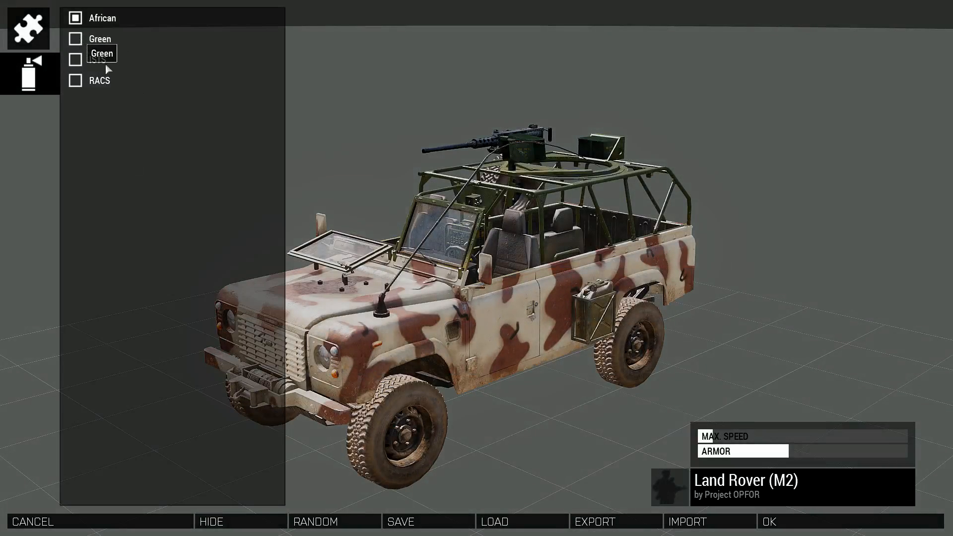
{"action": "left_click", "coordinate": [106, 42]}
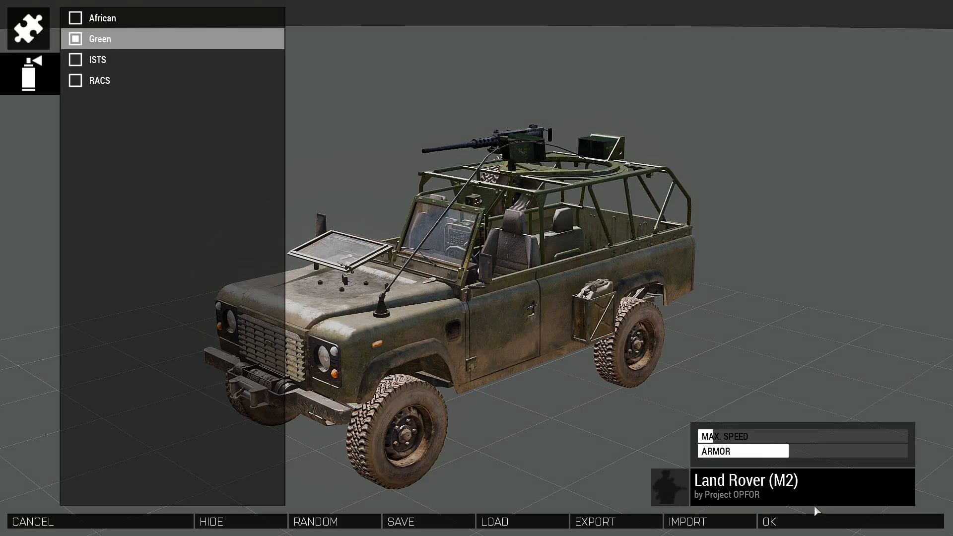
{"action": "left_click", "coordinate": [817, 522]}
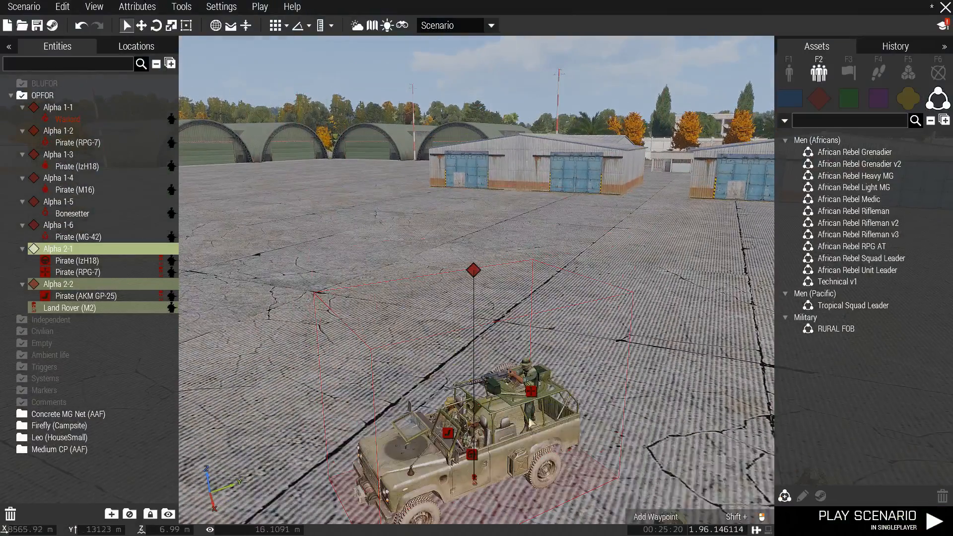
Save the green technical with its crew as a new custom composition titled Technical v2 in the Men (Africans) category.
{"action": "scroll", "coordinate": [530, 422], "scroll_direction": "down", "scroll_amount": 3}
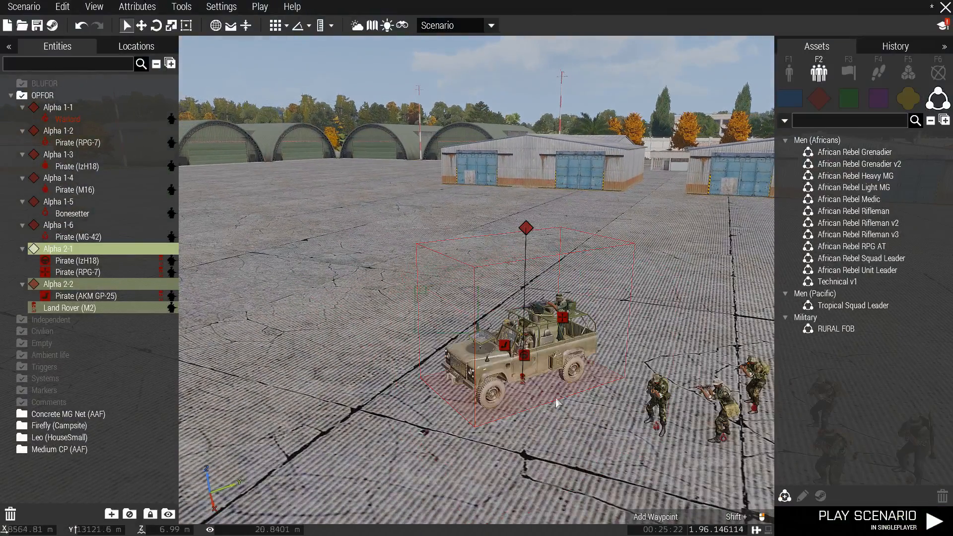
{"action": "left_click", "coordinate": [523, 381]}
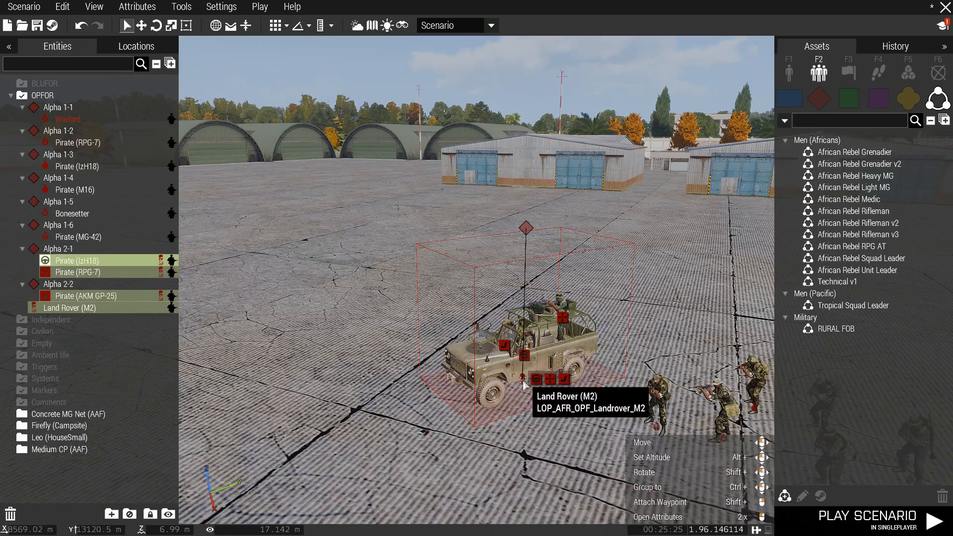
{"action": "right_click", "coordinate": [524, 383]}
{"action": "left_click", "coordinate": [558, 424]}
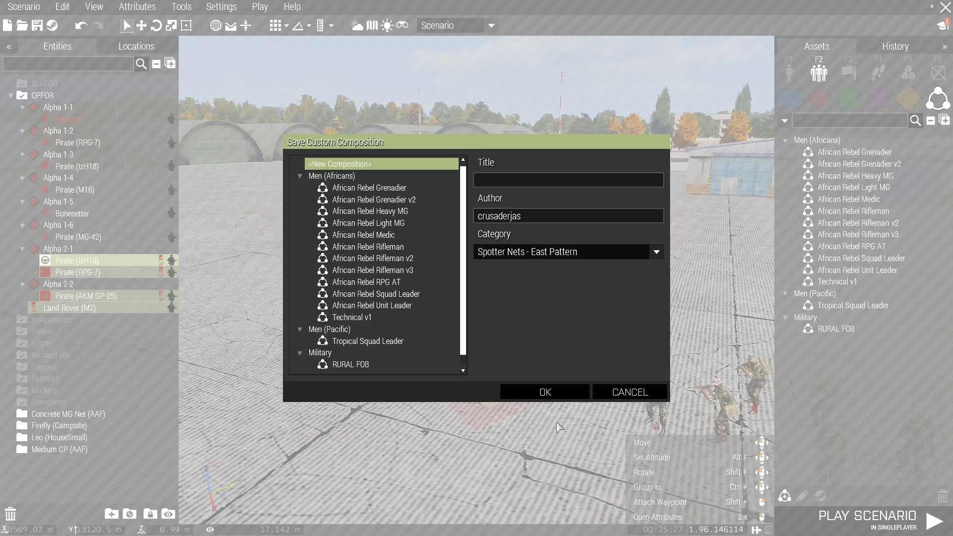
{"action": "left_click", "coordinate": [658, 254]}
{"action": "left_click_drag", "start_coordinate": [666, 391], "coordinate": [666, 358]}
{"action": "left_click", "coordinate": [545, 313]}
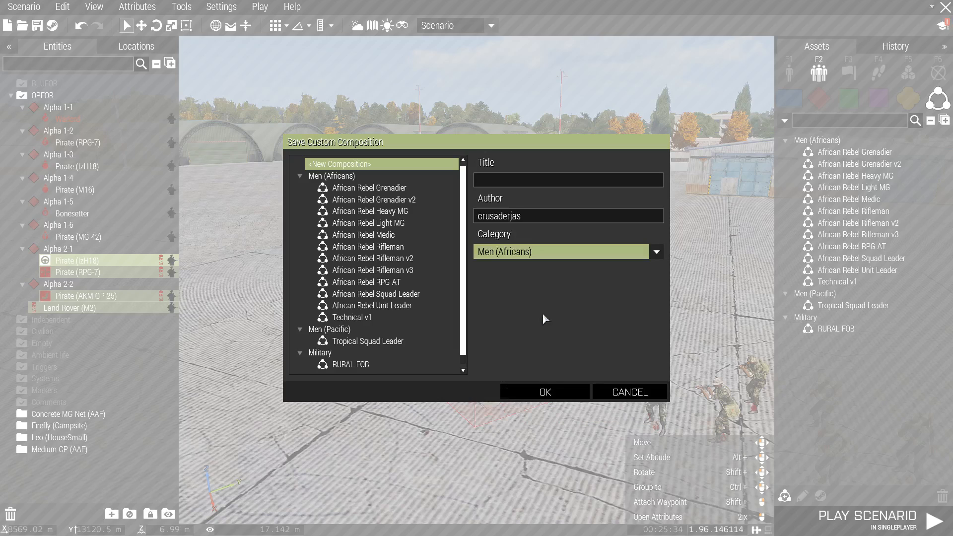
{"action": "left_click", "coordinate": [492, 184]}
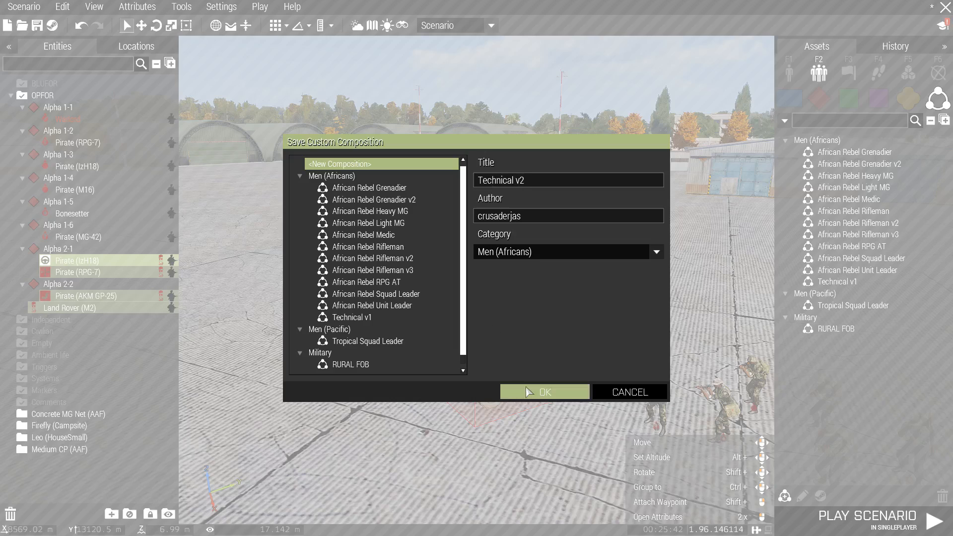
{"action": "left_click", "coordinate": [545, 392]}
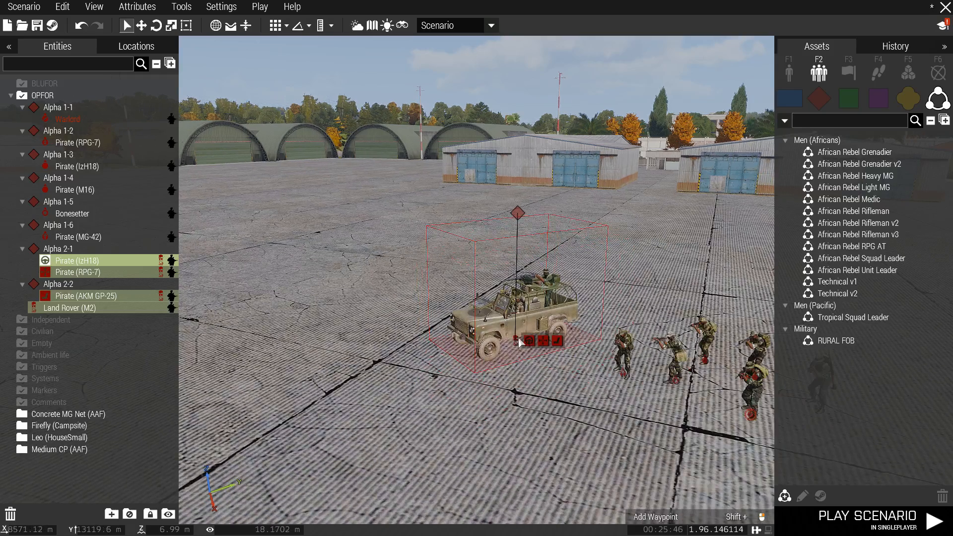
Delete the green technical and place the Technical v1 composition on the tarmac near the rebel squad.
{"action": "key", "text": "Delete"}
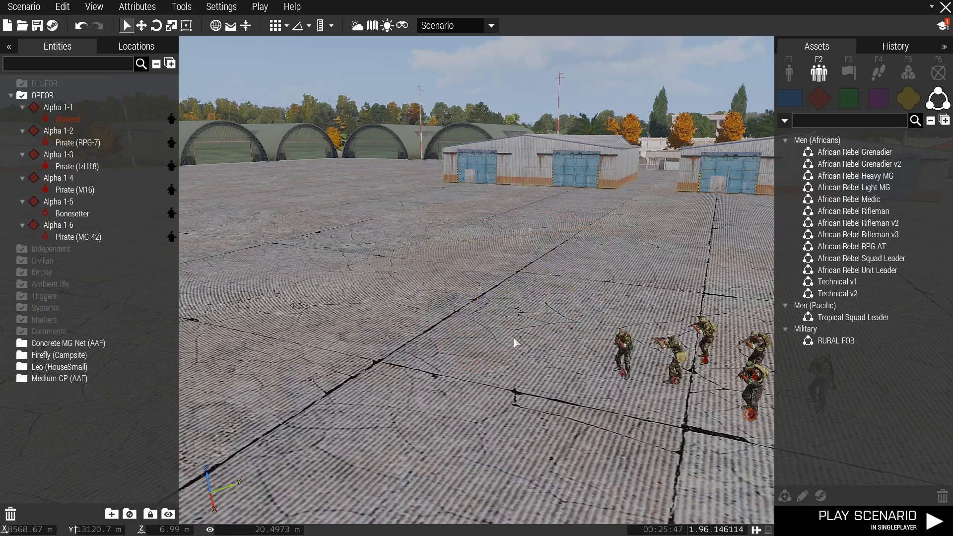
{"action": "left_click", "coordinate": [837, 283]}
{"action": "left_click", "coordinate": [465, 333]}
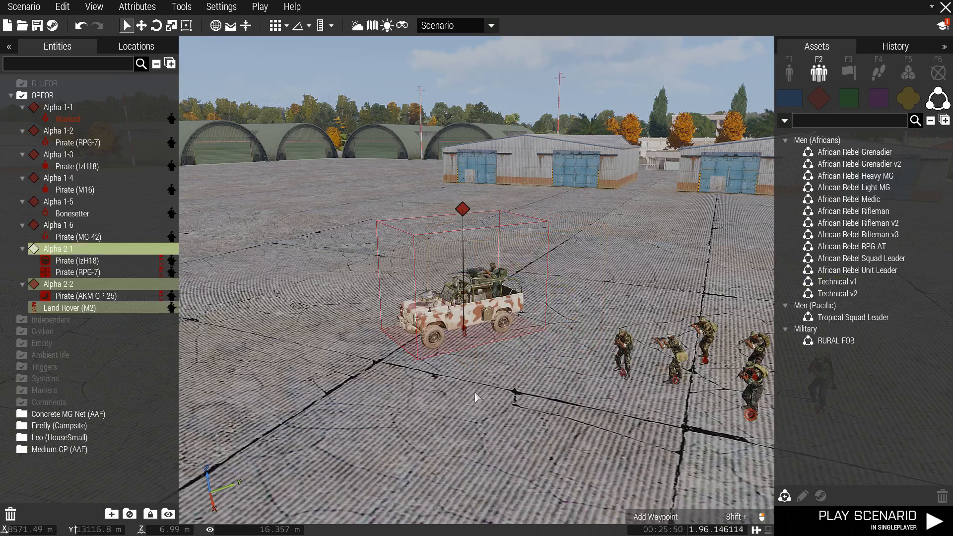
Place the Technical v2 composition on the tarmac beside the camouflaged technical.
{"action": "left_click", "coordinate": [837, 293]}
{"action": "key", "text": "a"}
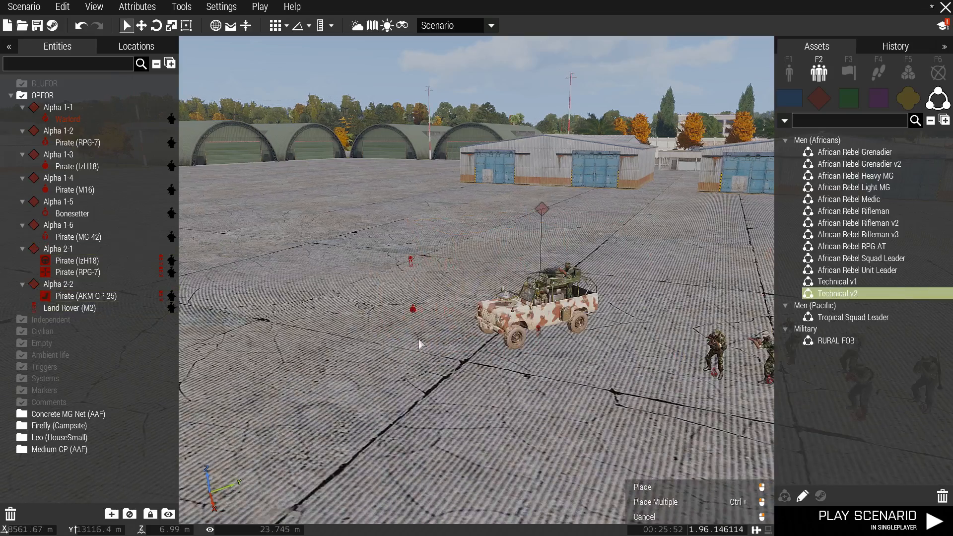
{"action": "left_click", "coordinate": [418, 343]}
Take the Pirate (AKM GP-25) passenger out of the green technical and delete him.
{"action": "key", "text": "a"}
{"action": "right_click_drag", "start_coordinate": [267, 424], "coordinate": [500, 432]}
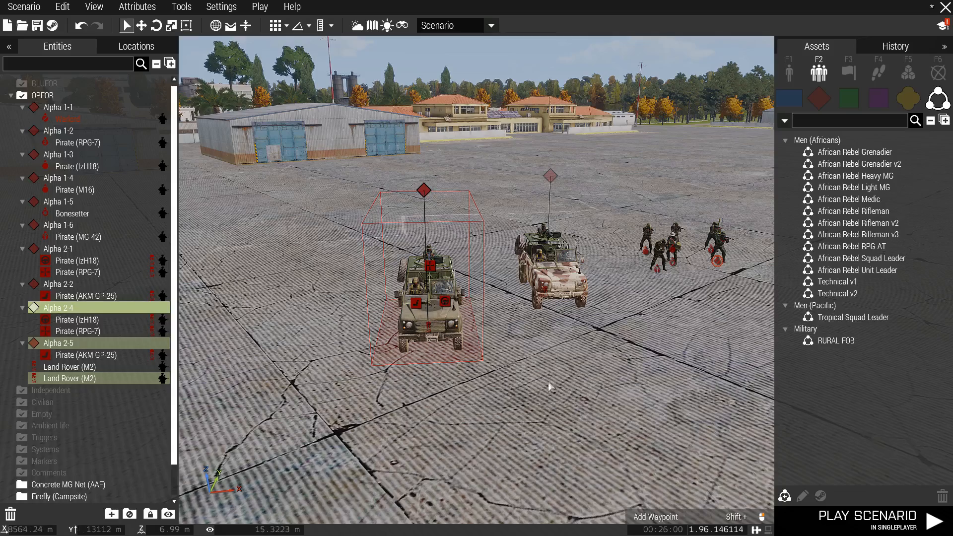
{"action": "right_click_drag", "start_coordinate": [549, 387], "coordinate": [624, 382]}
{"action": "key", "text": "w"}
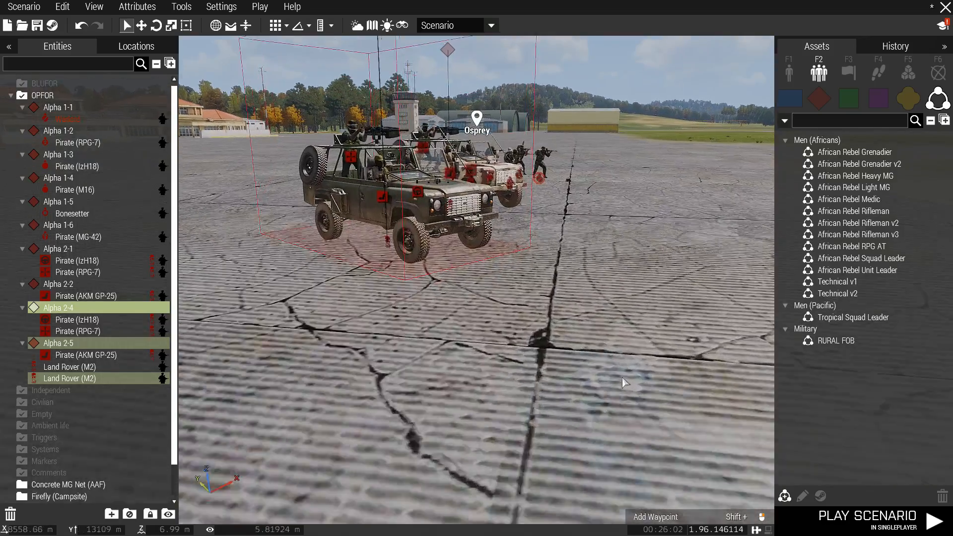
{"action": "key", "text": "s"}
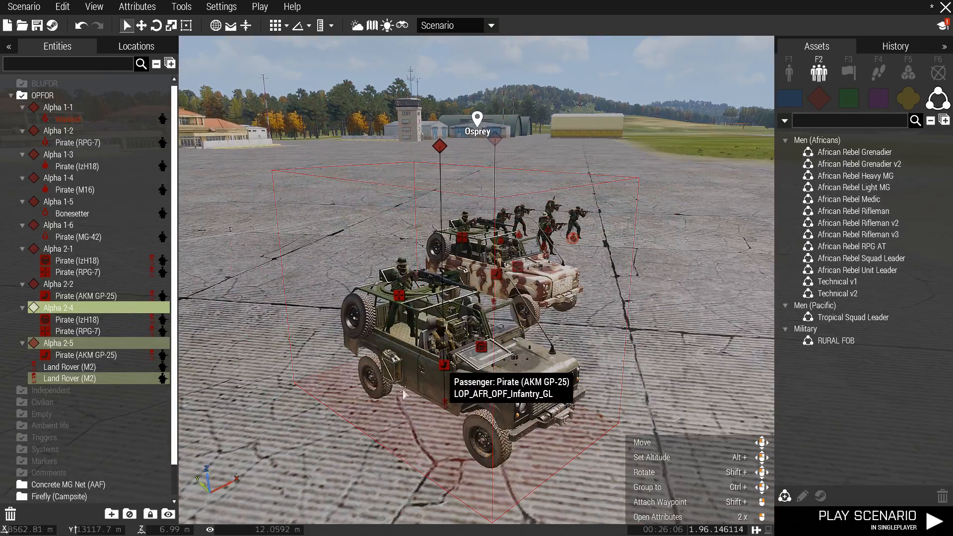
{"action": "left_click_drag", "start_coordinate": [443, 365], "coordinate": [295, 422]}
{"action": "key", "text": "Delete"}
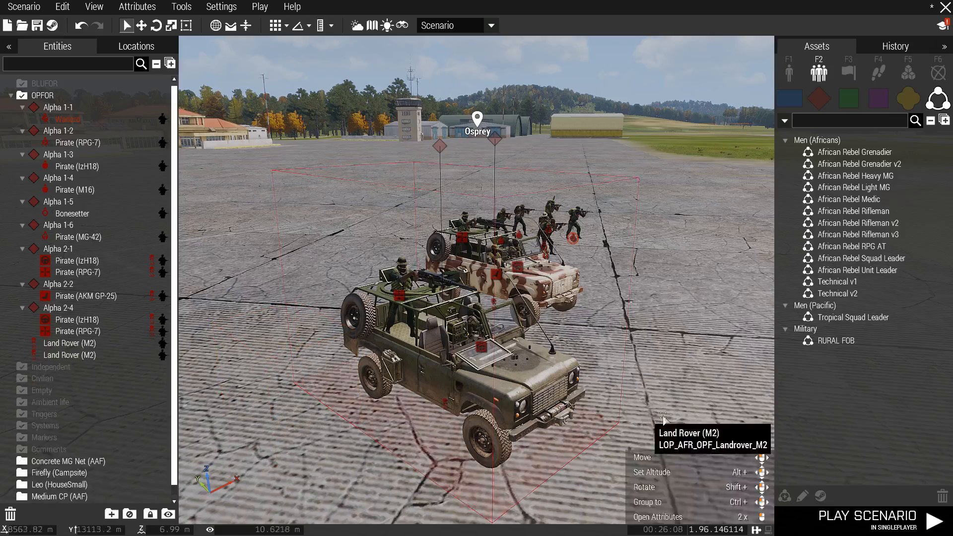
Move the Bonesetter from the rebel squad into the green technical's empty passenger seat.
{"action": "key", "text": "d"}
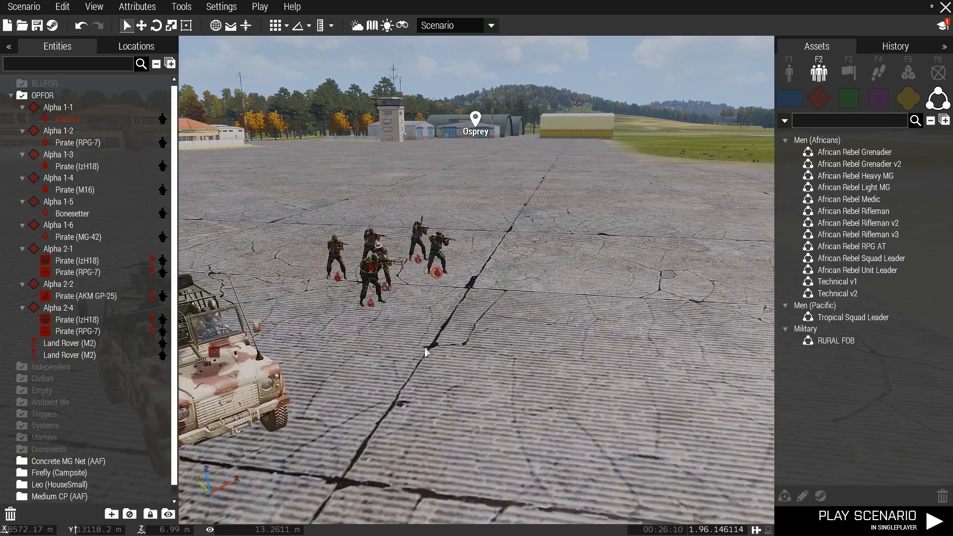
{"action": "key", "text": "w"}
{"action": "left_click_drag", "start_coordinate": [331, 380], "coordinate": [442, 410]}
{"action": "key", "text": "s"}
{"action": "key", "text": "a"}
{"action": "key", "text": "d"}
{"action": "key", "text": "w"}
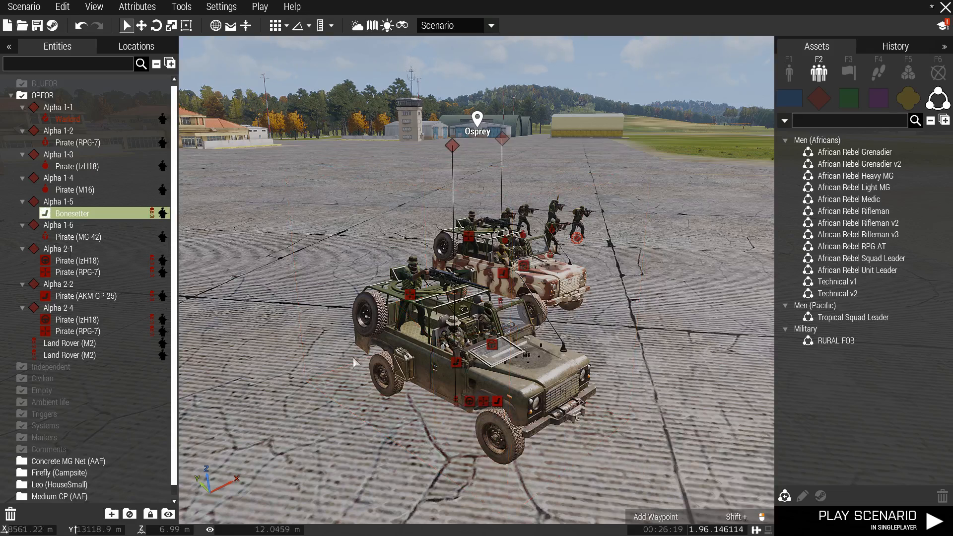
Save the green technical with its changed crew over the existing Technical v2 composition in the Men (Africans) category.
{"action": "right_click", "coordinate": [457, 406]}
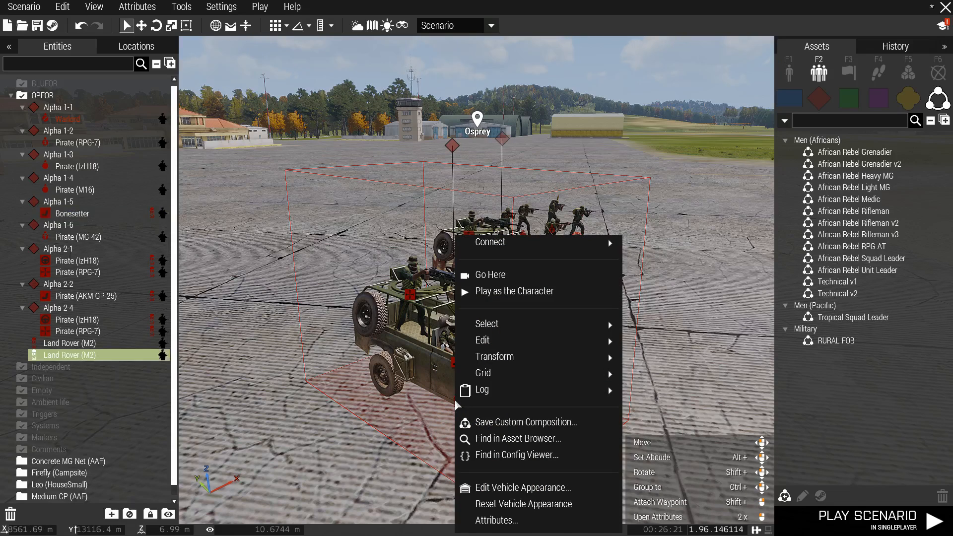
{"action": "left_click", "coordinate": [502, 422]}
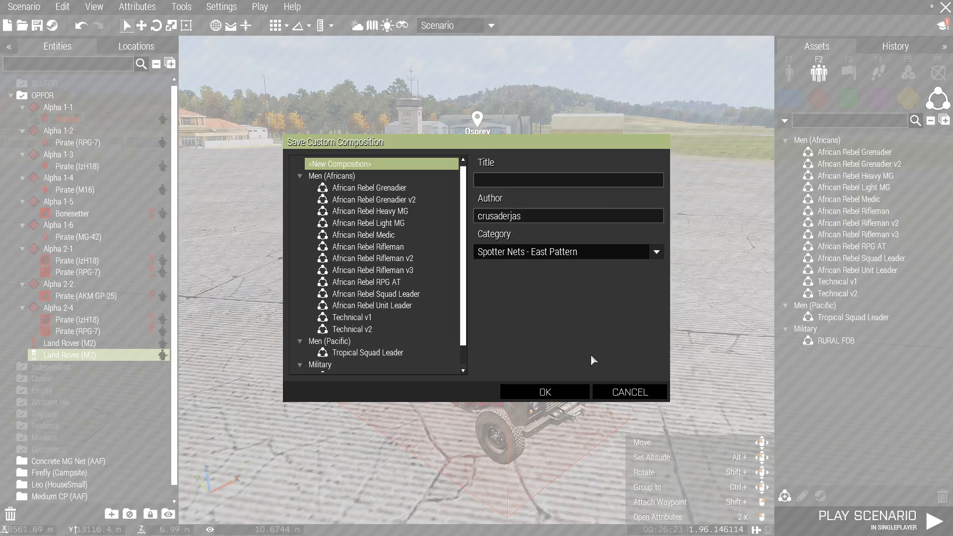
{"action": "left_click", "coordinate": [655, 252]}
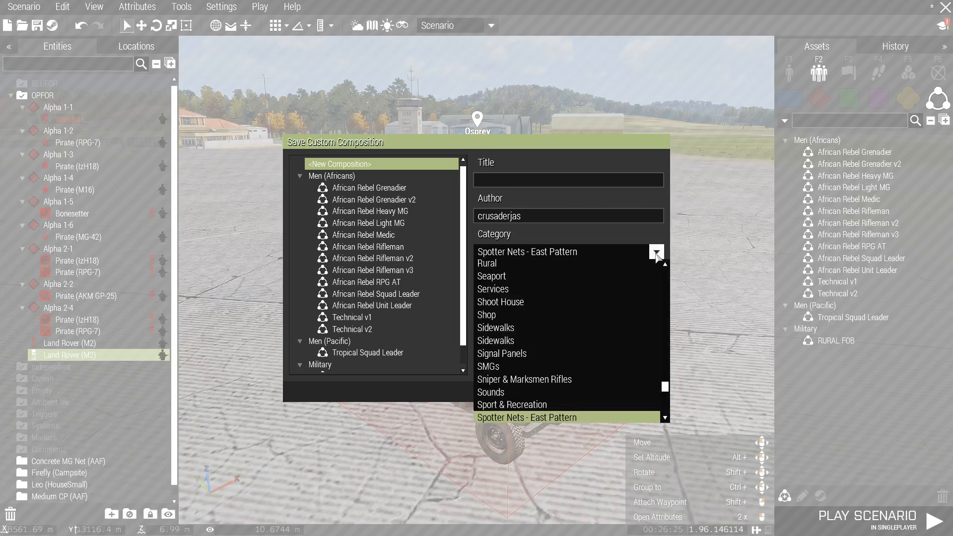
{"action": "scroll", "coordinate": [665, 389], "scroll_direction": "up", "scroll_amount": 2}
{"action": "left_click_drag", "start_coordinate": [666, 389], "coordinate": [665, 353]}
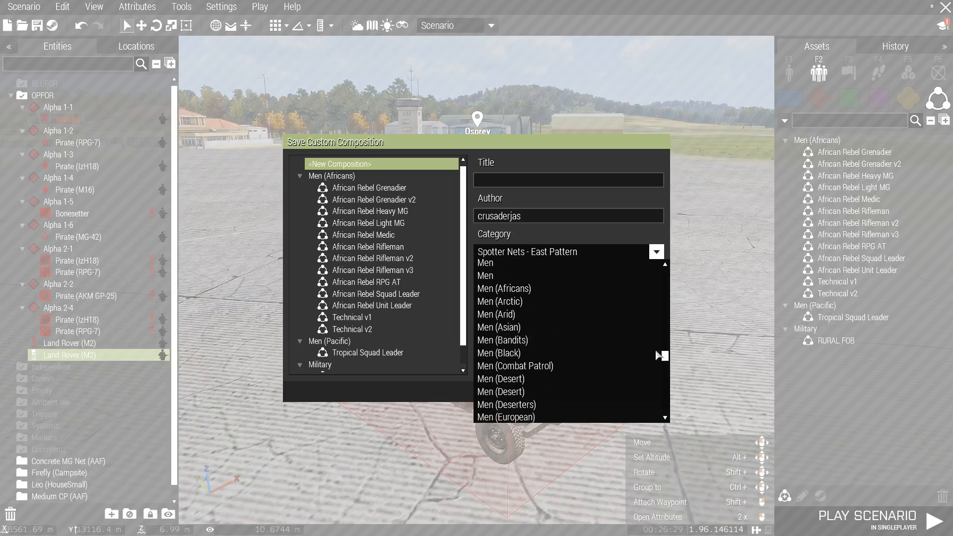
{"action": "left_click", "coordinate": [535, 280]}
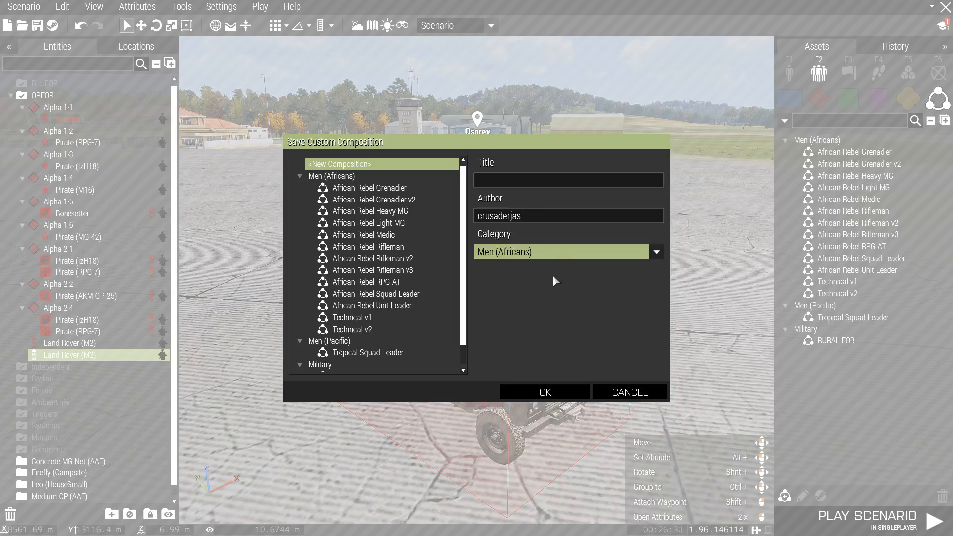
{"action": "left_click", "coordinate": [360, 329]}
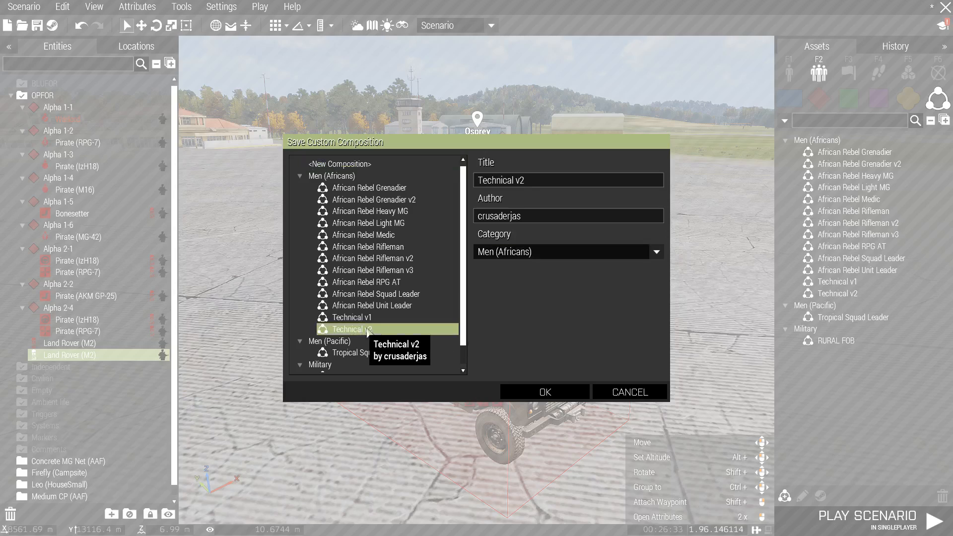
{"action": "left_click", "coordinate": [552, 393]}
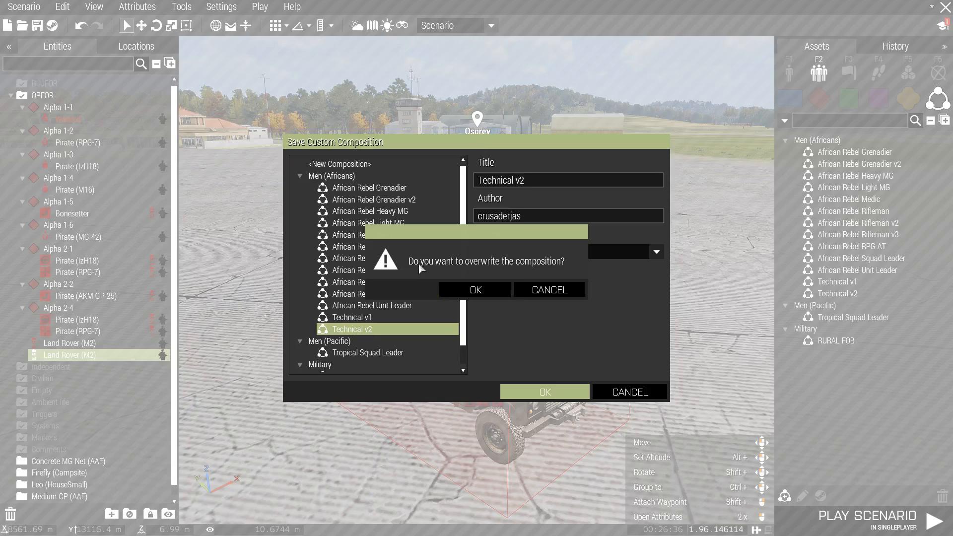
{"action": "left_click", "coordinate": [491, 290]}
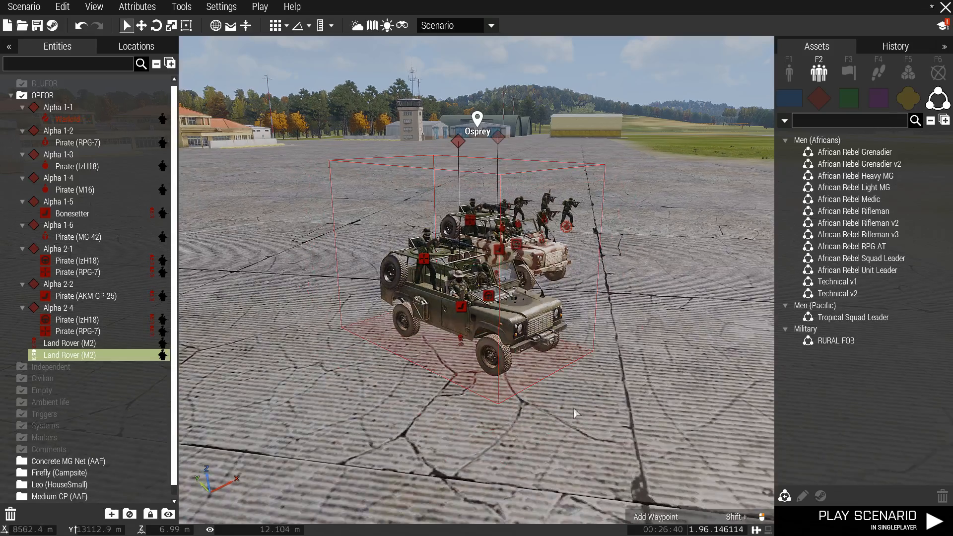
Select both technicals and the whole rebel squad on the tarmac and delete them.
{"action": "middle_click_drag", "start_coordinate": [549, 413], "coordinate": [507, 406]}
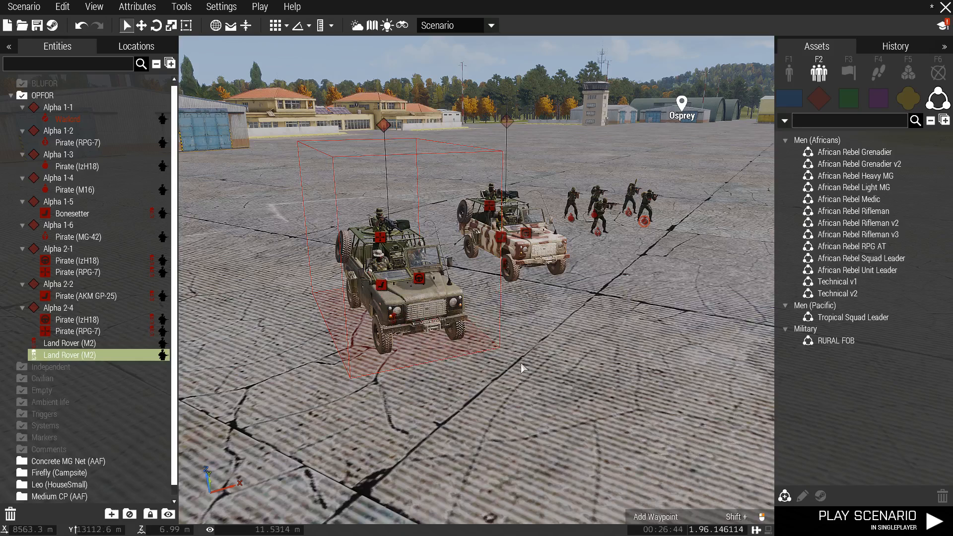
{"action": "key", "text": "q"}
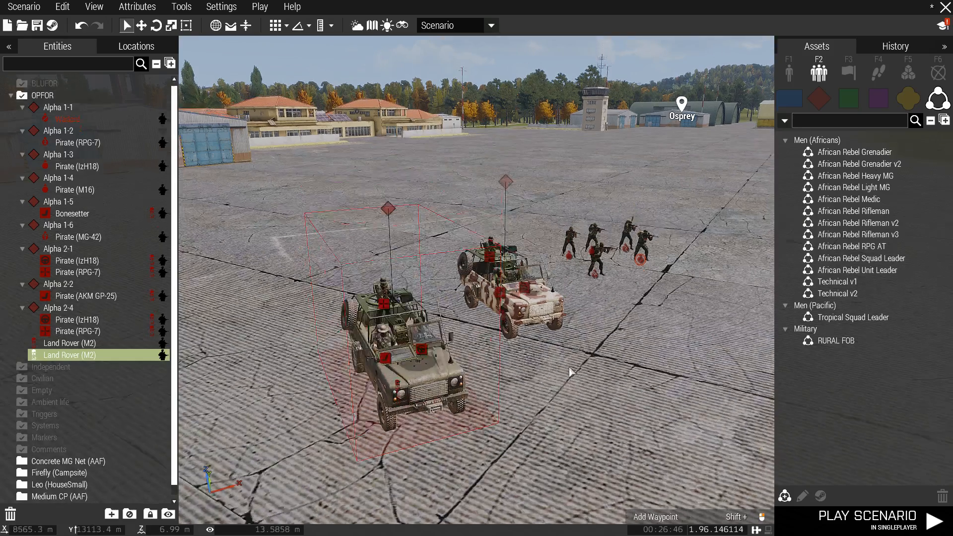
{"action": "right_click_drag", "start_coordinate": [571, 373], "coordinate": [391, 247]}
{"action": "left_click_drag", "start_coordinate": [395, 177], "coordinate": [495, 320]}
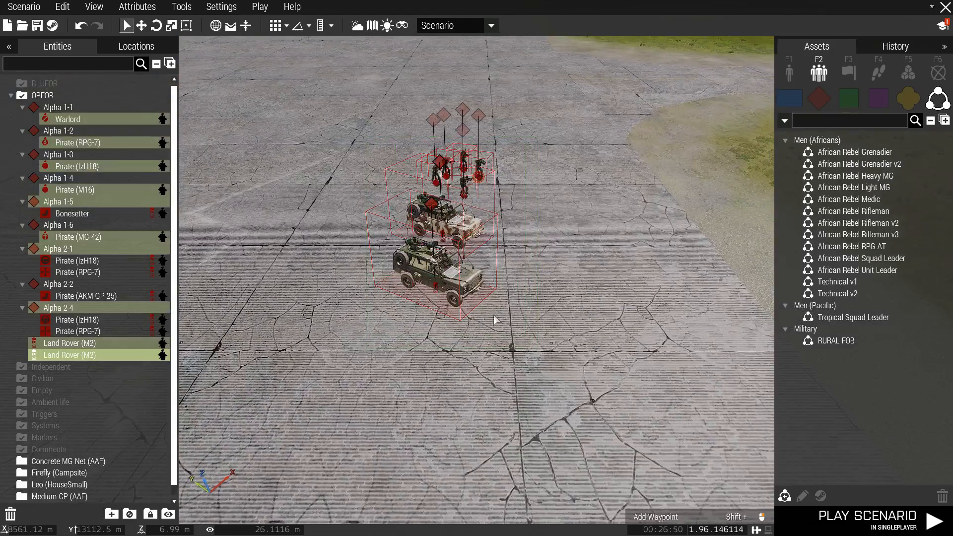
{"action": "key", "text": "Delete"}
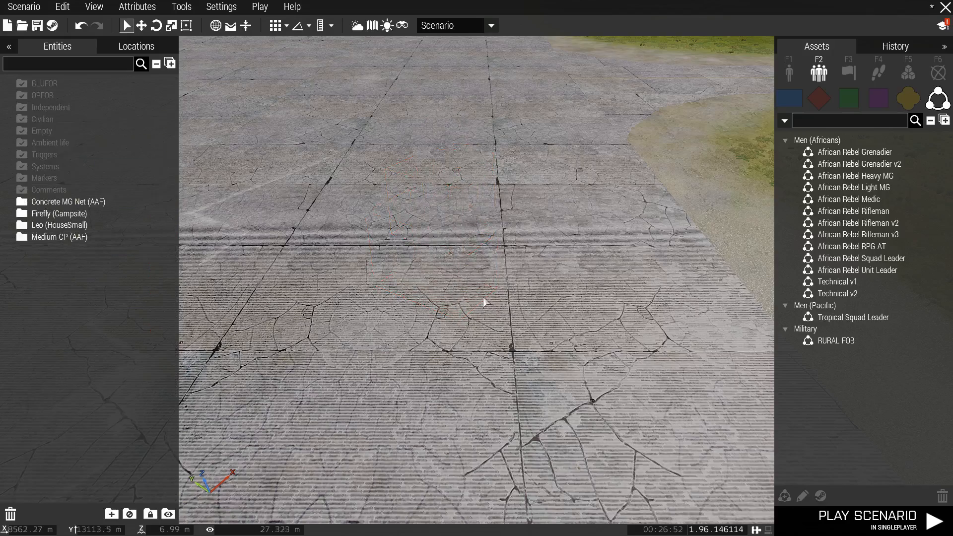
{"action": "mouse_move", "coordinate": [633, 317]}
{"action": "right_mouse_down"}
{"action": "mouse_move", "coordinate": [601, 266]}
{"action": "mouse_move", "coordinate": [589, 274]}
{"action": "right_mouse_up"}
{"action": "mouse_move", "coordinate": [339, 333]}
{"action": "right_mouse_down"}
{"action": "mouse_move", "coordinate": [369, 309]}
{"action": "mouse_move", "coordinate": [370, 326]}
{"action": "mouse_move", "coordinate": [445, 351]}
{"action": "mouse_move", "coordinate": [389, 362]}
{"action": "mouse_move", "coordinate": [406, 355]}
{"action": "right_mouse_up"}
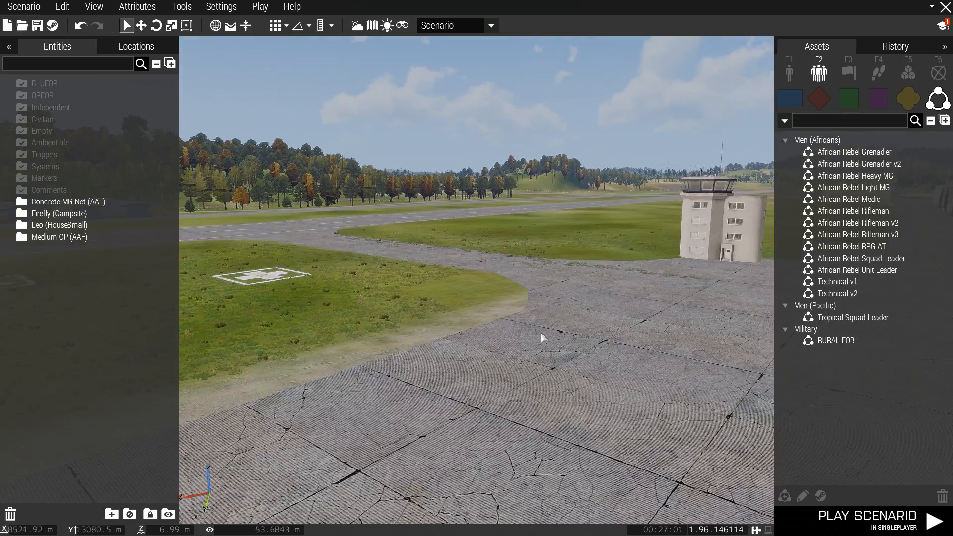
{"action": "right_click_drag", "start_coordinate": [601, 305], "coordinate": [544, 278]}
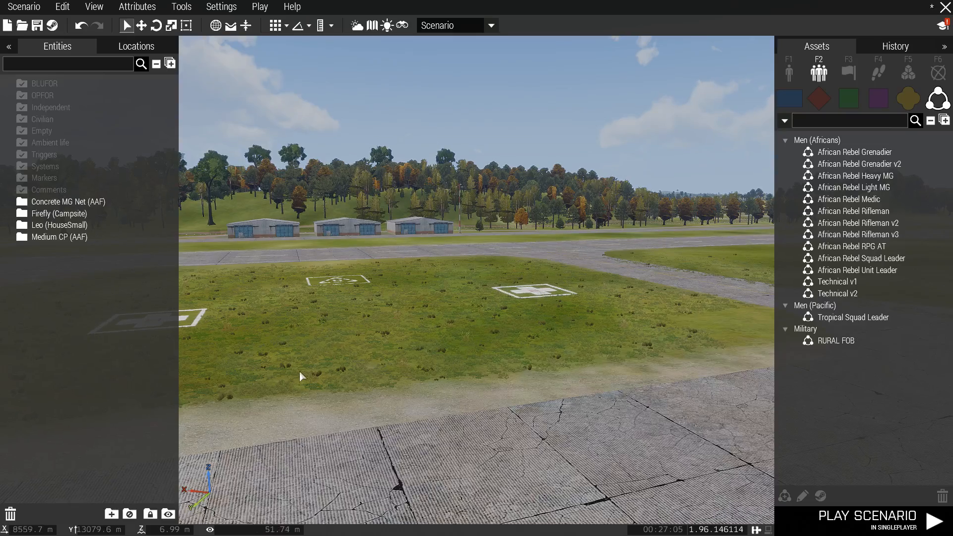
{"action": "right_click_drag", "start_coordinate": [634, 374], "coordinate": [412, 371]}
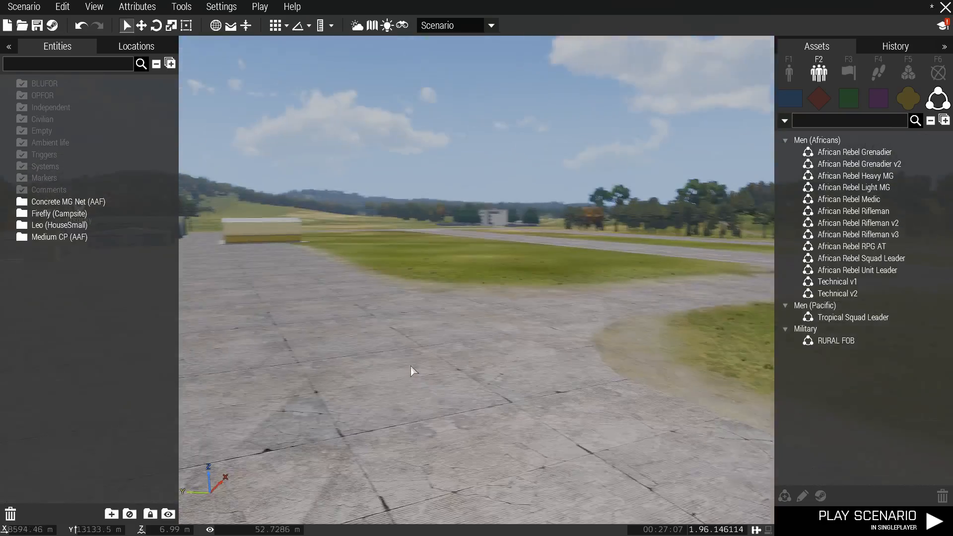
{"action": "right_click_drag", "start_coordinate": [633, 355], "coordinate": [466, 361]}
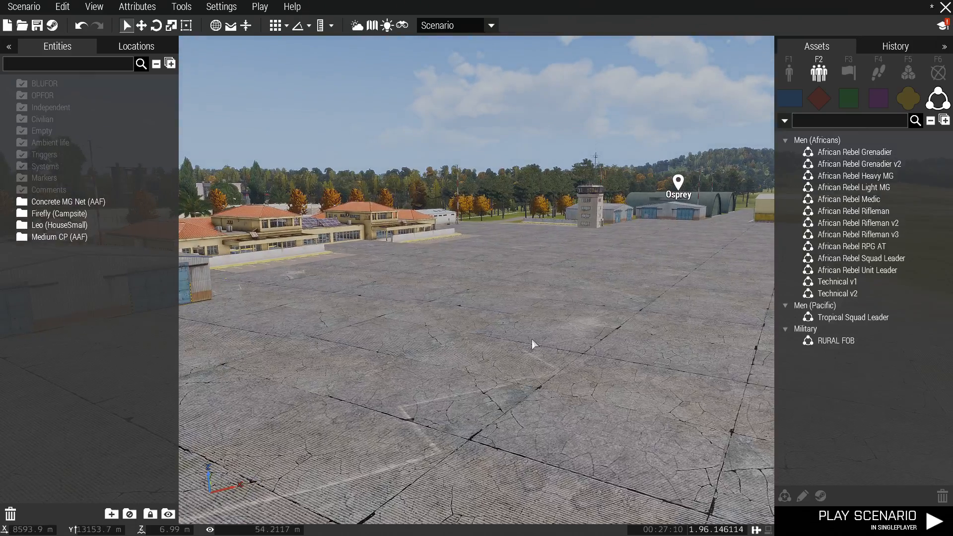